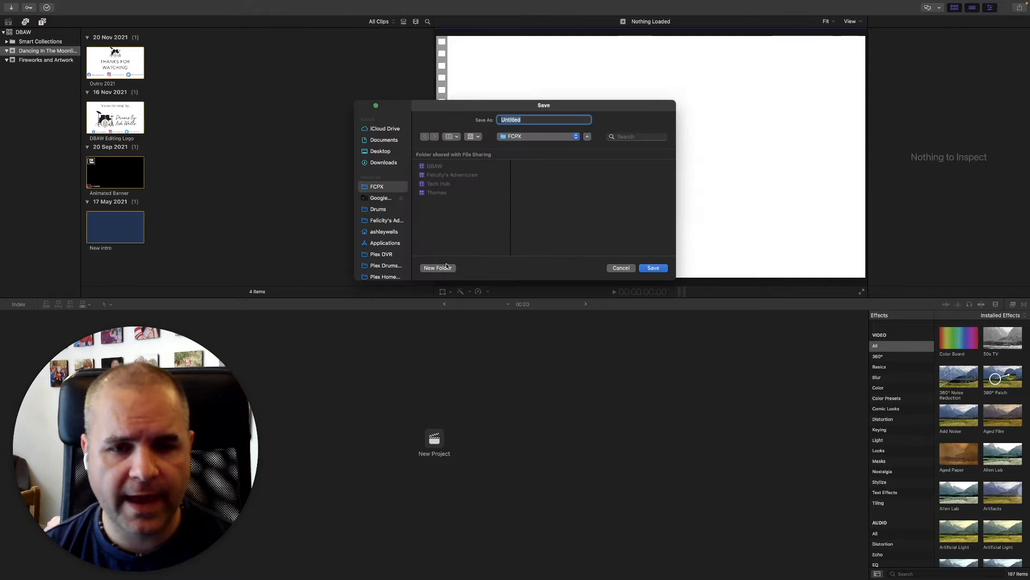
{"action": "scroll", "coordinate": [385, 231], "scroll_direction": "down", "scroll_amount": 3}
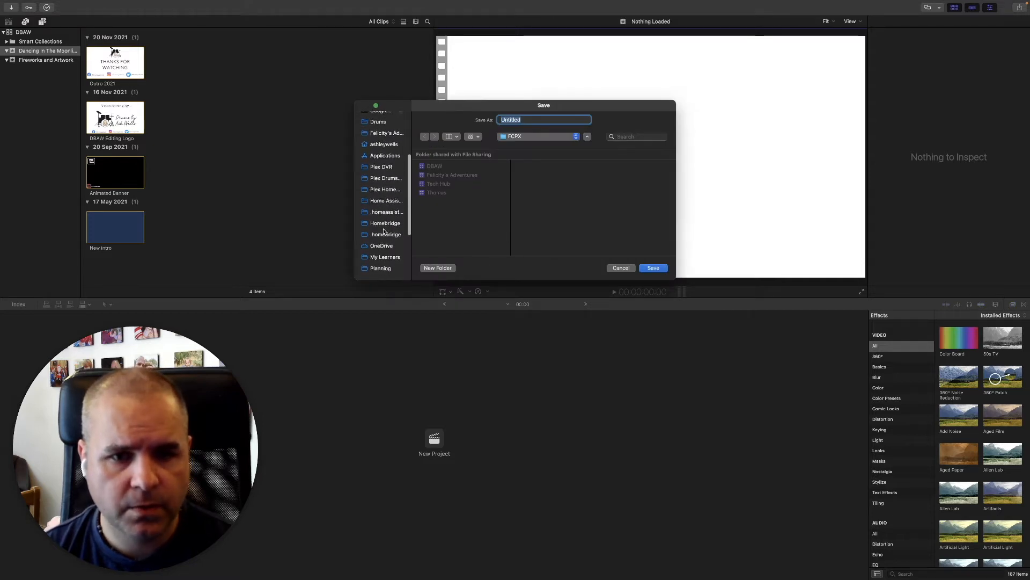
{"action": "scroll", "coordinate": [385, 231], "scroll_direction": "down", "scroll_amount": 2}
{"action": "scroll", "coordinate": [384, 232], "scroll_direction": "down", "scroll_amount": 3}
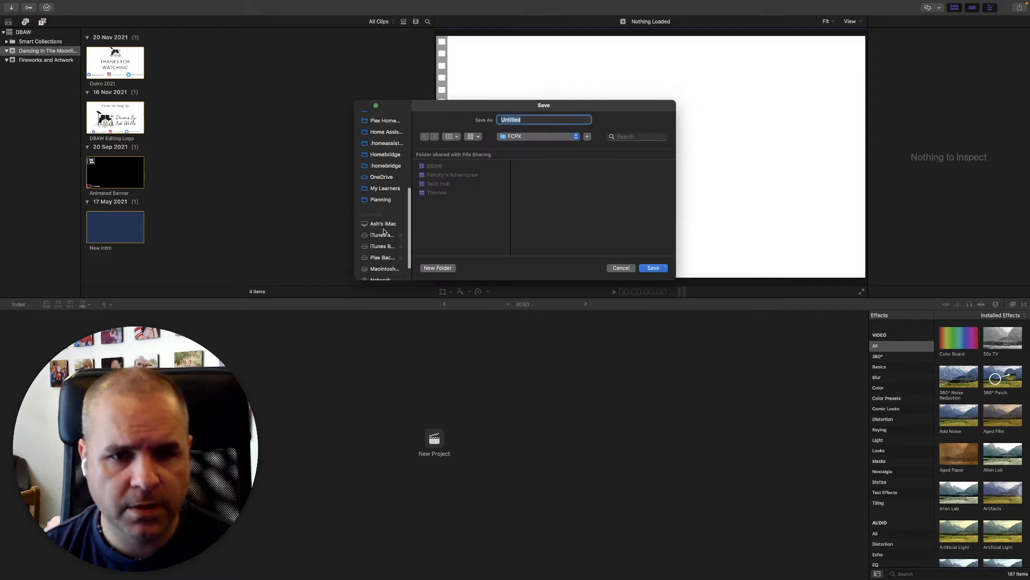
{"action": "left_click", "coordinate": [385, 235]}
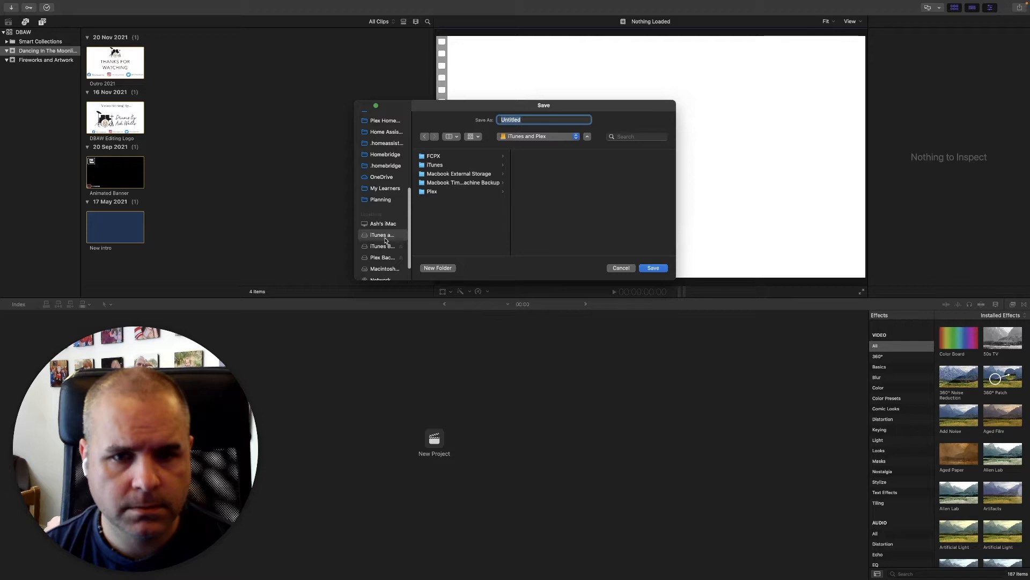
{"action": "left_click", "coordinate": [453, 157]}
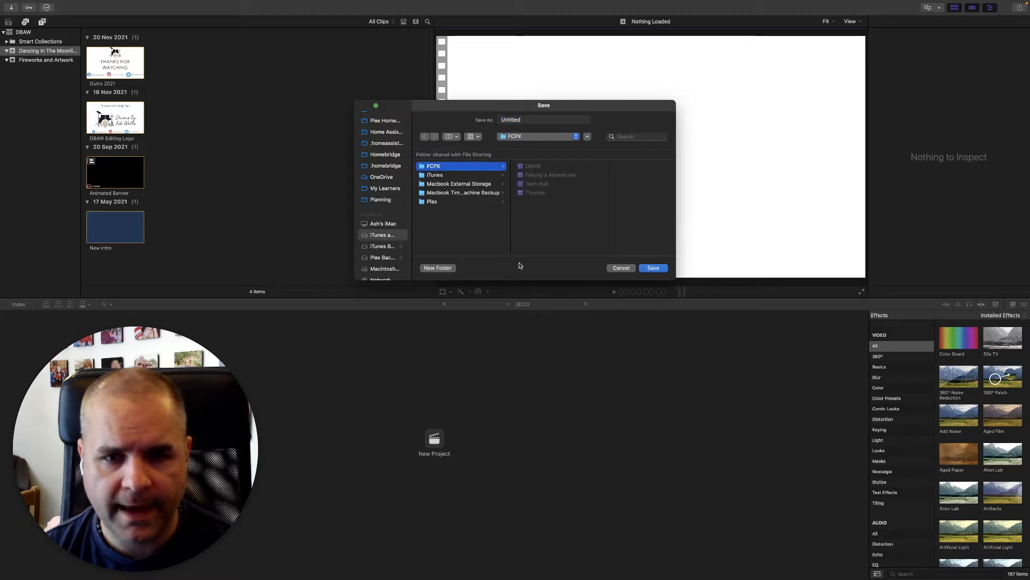
{"action": "double_click", "coordinate": [535, 119]}
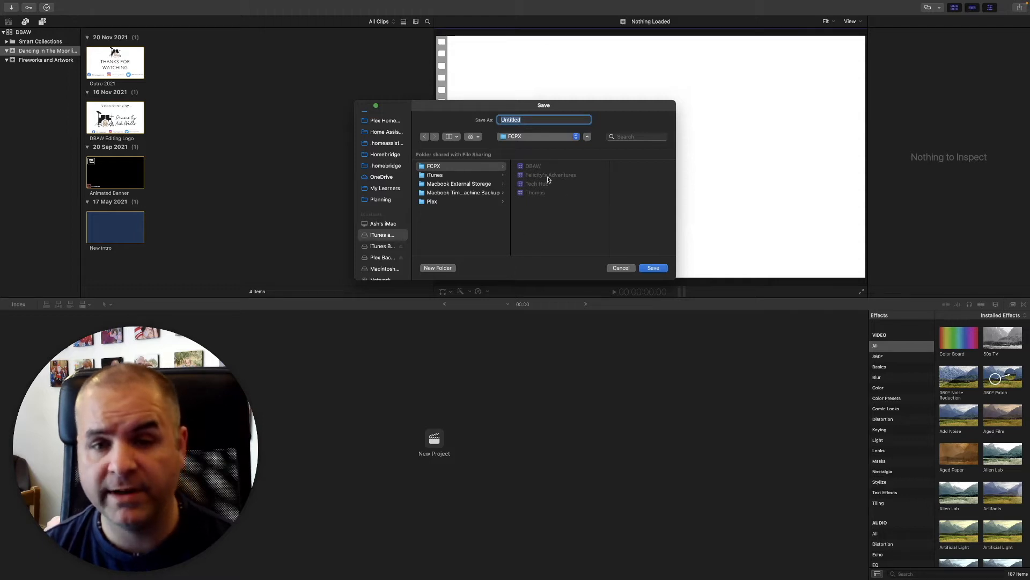
{"action": "left_click", "coordinate": [619, 268]}
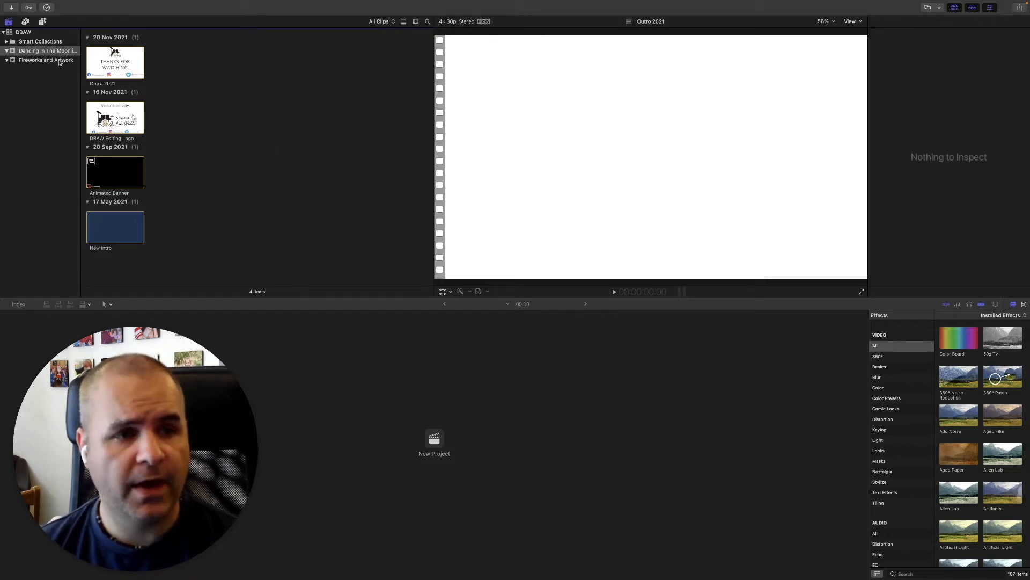
- Review the import preferences for file storage location and for optimized and proxy media transcoding, and close the preferences
{"action": "mouse_move", "coordinate": [44, 3]}
{"action": "left_click", "coordinate": [80, 5]}
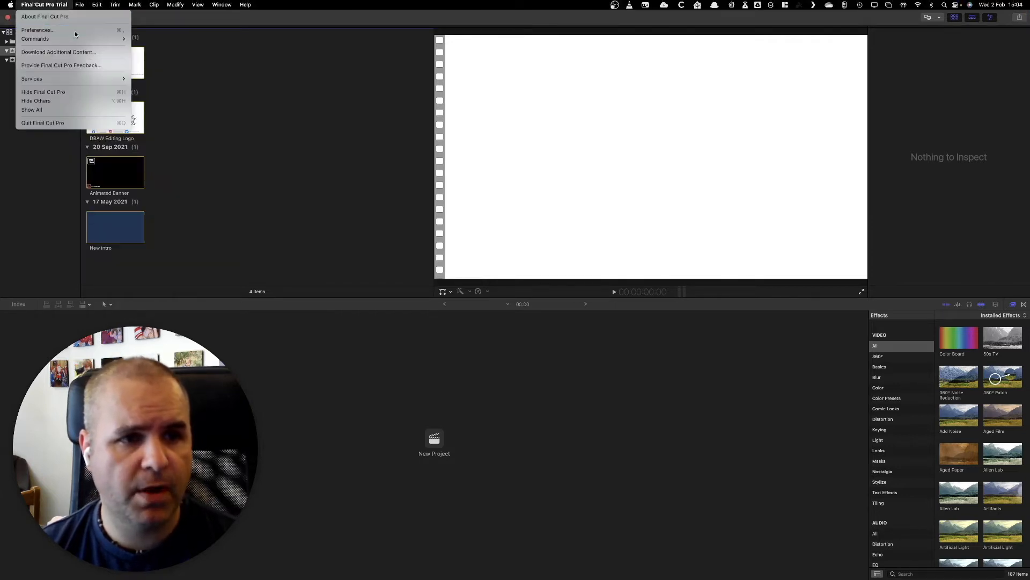
{"action": "left_click", "coordinate": [75, 32]}
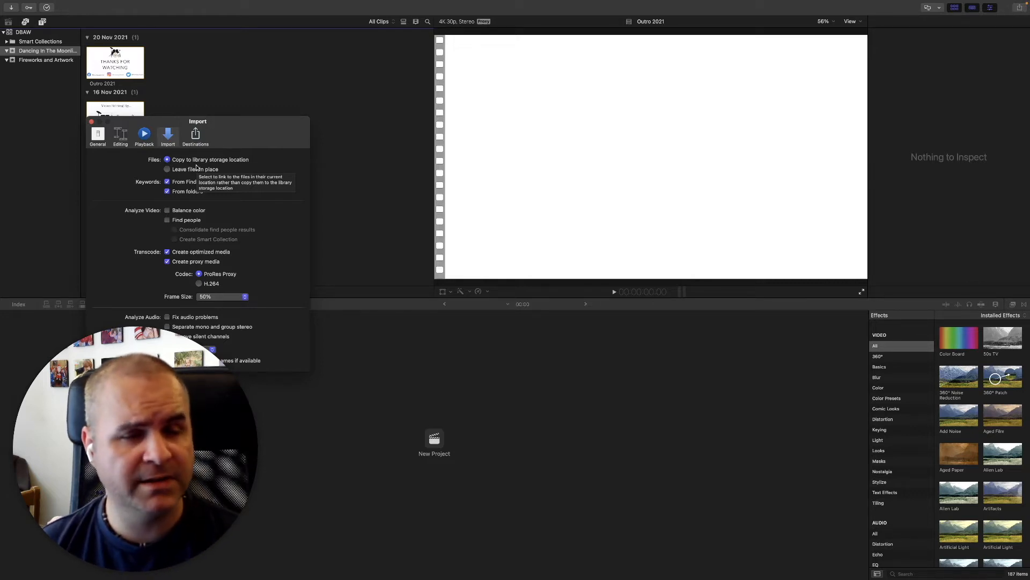
{"action": "left_click", "coordinate": [196, 169]}
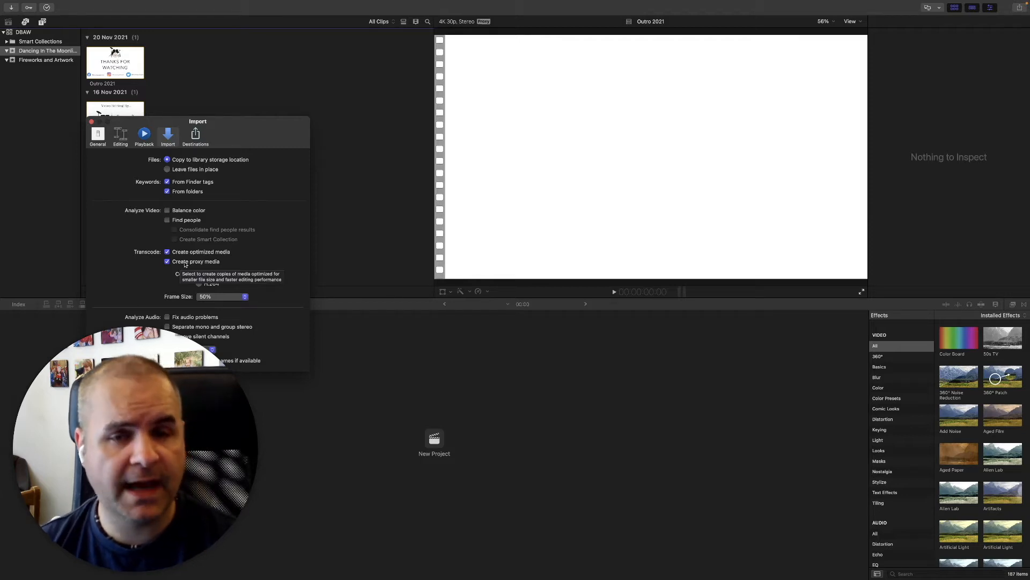
{"action": "left_click", "coordinate": [92, 122]}
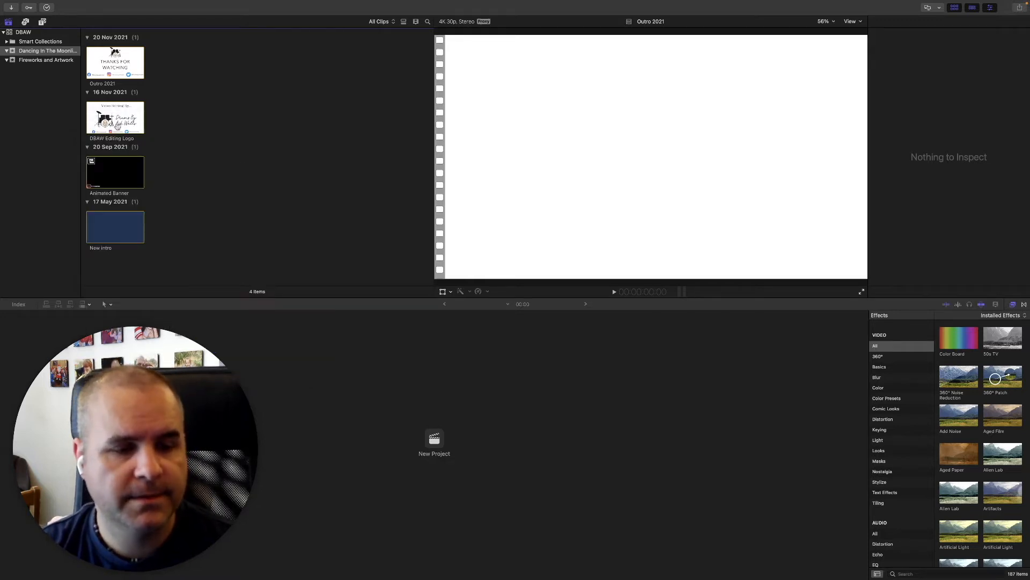
- Start a media import from the event browser and sort the home folder's file list by name
{"action": "right_click", "coordinate": [253, 179]}
{"action": "right_click", "coordinate": [221, 132]}
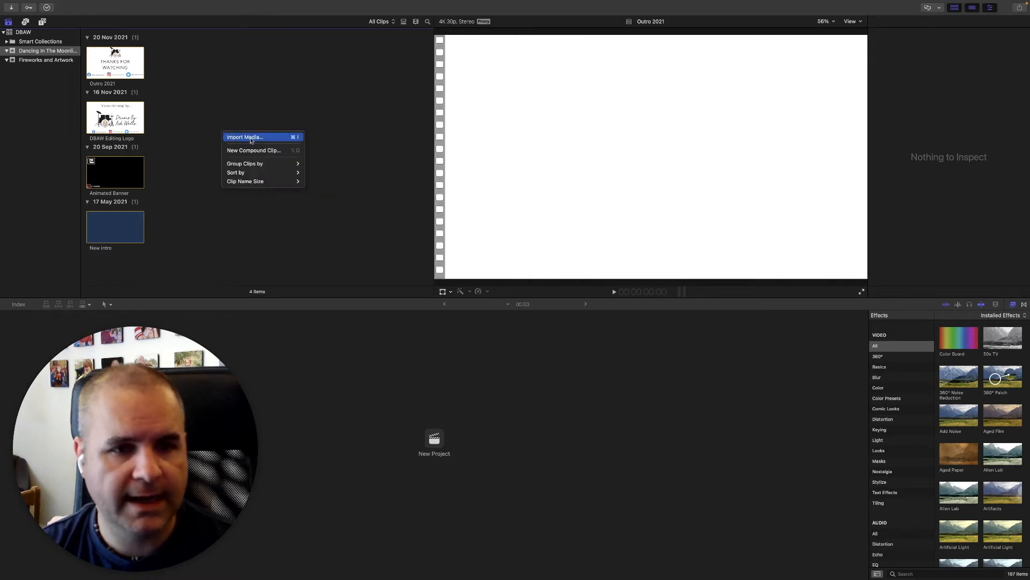
{"action": "left_click", "coordinate": [251, 138]}
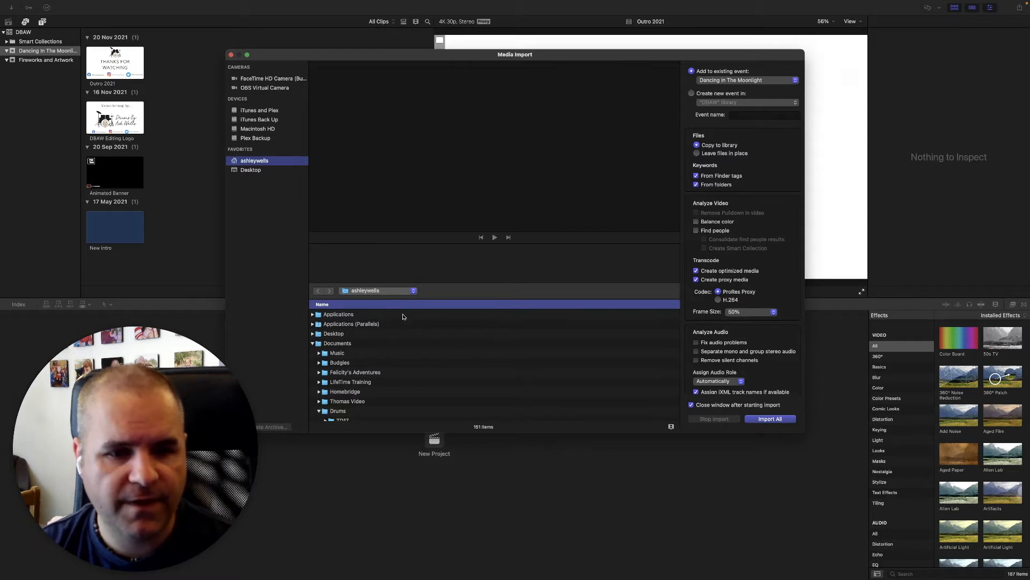
{"action": "scroll", "coordinate": [343, 360], "scroll_direction": "down", "scroll_amount": 5}
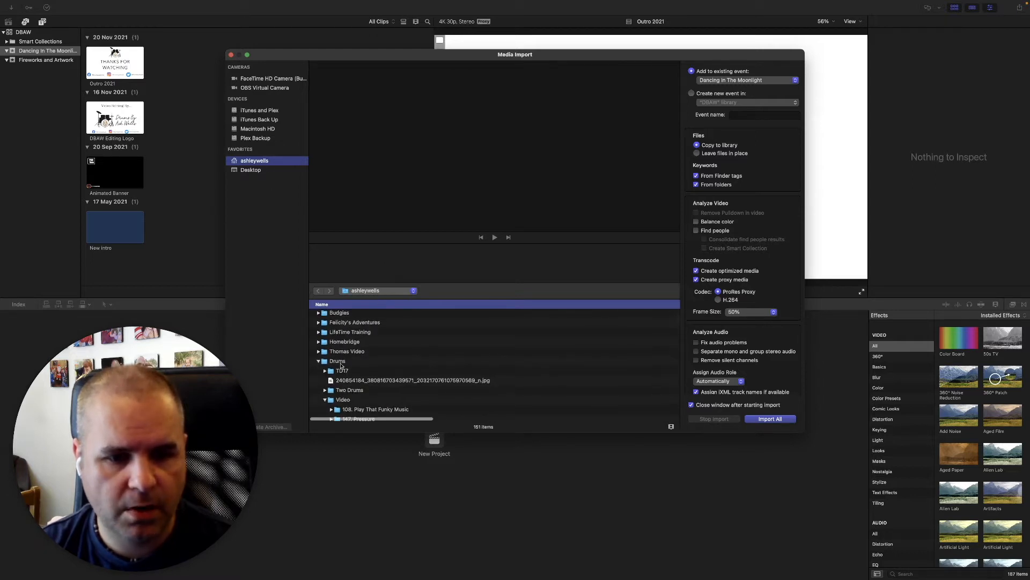
{"action": "scroll", "coordinate": [370, 349], "scroll_direction": "down", "scroll_amount": 5}
{"action": "scroll", "coordinate": [386, 330], "scroll_direction": "up", "scroll_amount": 10}
{"action": "left_click", "coordinate": [376, 305]}
{"action": "left_click", "coordinate": [375, 305]}
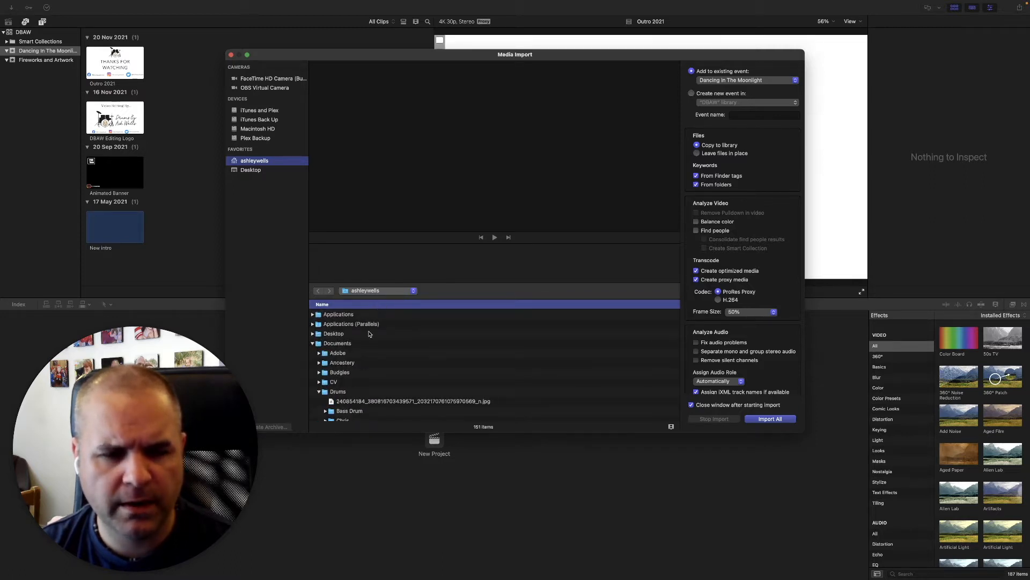
- Locate and expand the "2. Dancing In The Moonlight" folder inside Trinity Rock and Pop, Grade 3
{"action": "scroll", "coordinate": [368, 338], "scroll_direction": "down", "scroll_amount": 4}
{"action": "scroll", "coordinate": [368, 338], "scroll_direction": "down", "scroll_amount": 20}
{"action": "scroll", "coordinate": [368, 339], "scroll_direction": "down", "scroll_amount": 15}
{"action": "scroll", "coordinate": [368, 339], "scroll_direction": "down", "scroll_amount": 5}
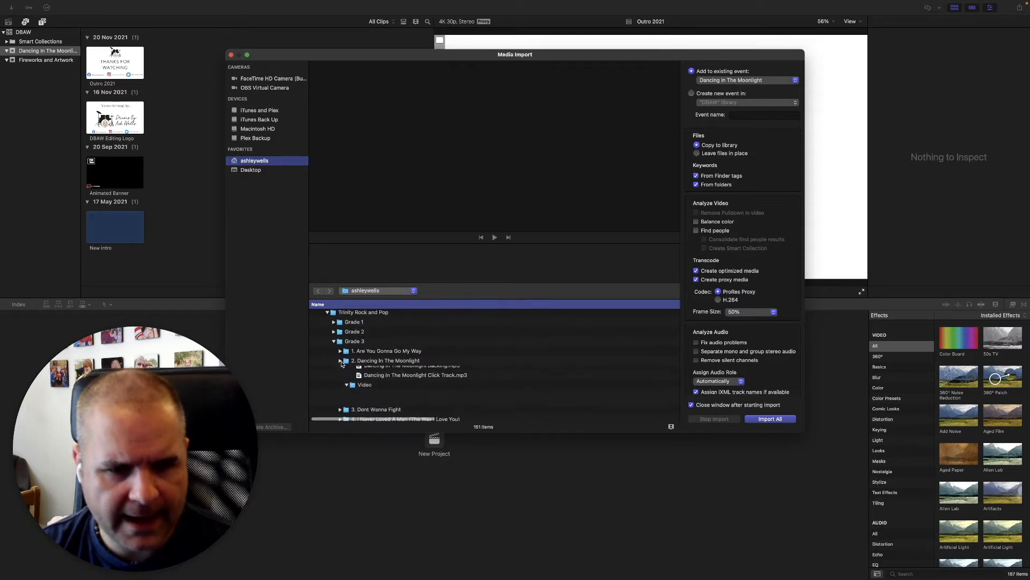
{"action": "scroll", "coordinate": [368, 365], "scroll_direction": "up", "scroll_amount": 1}
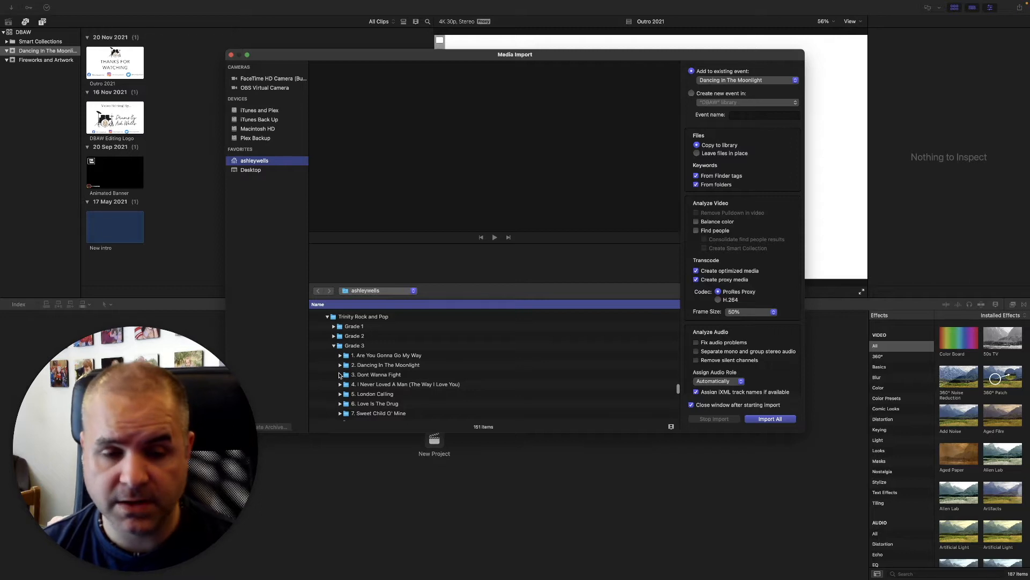
{"action": "left_click", "coordinate": [340, 365]}
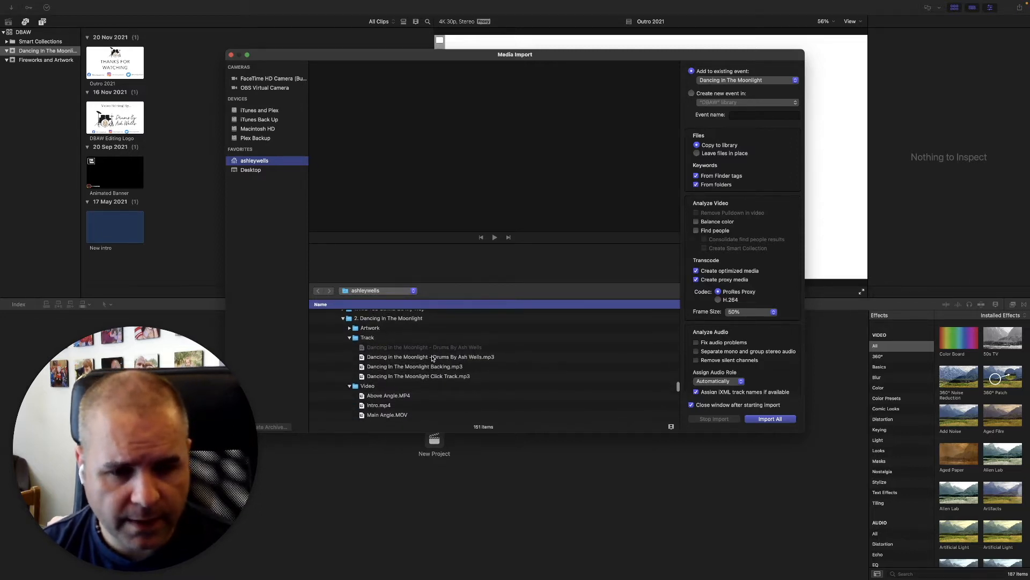
{"action": "left_click", "coordinate": [435, 357]}
{"action": "scroll", "coordinate": [392, 378], "scroll_direction": "down", "scroll_amount": 2}
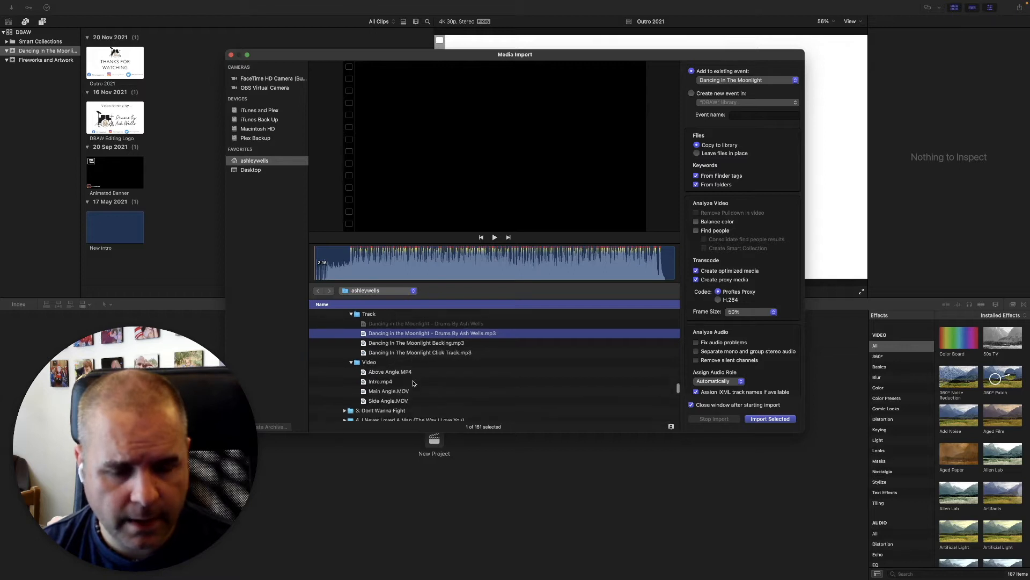
{"action": "left_click", "coordinate": [398, 371], "text": "super"}
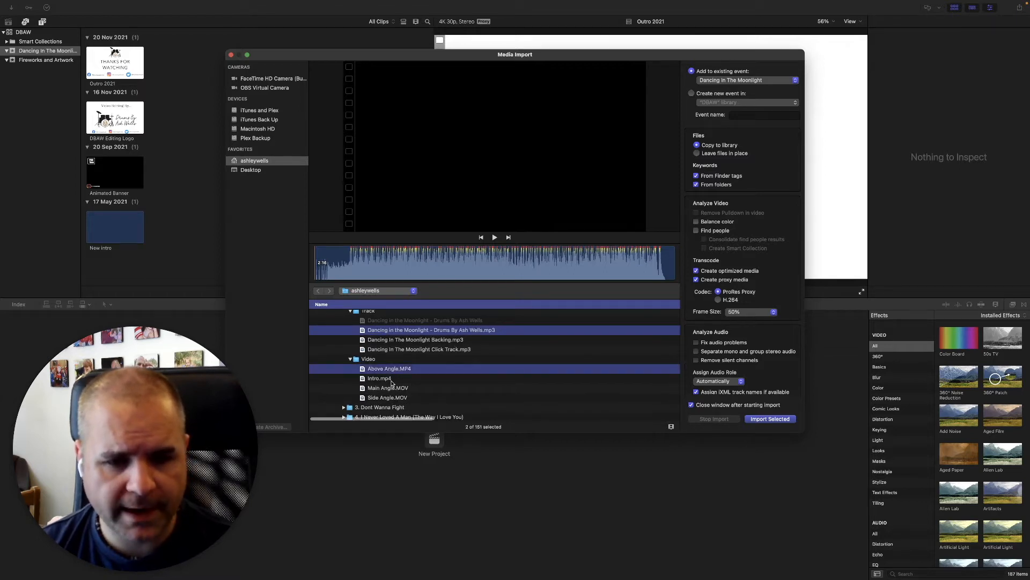
{"action": "left_click", "coordinate": [396, 380], "text": "super"}
{"action": "left_click", "coordinate": [399, 388], "text": "super"}
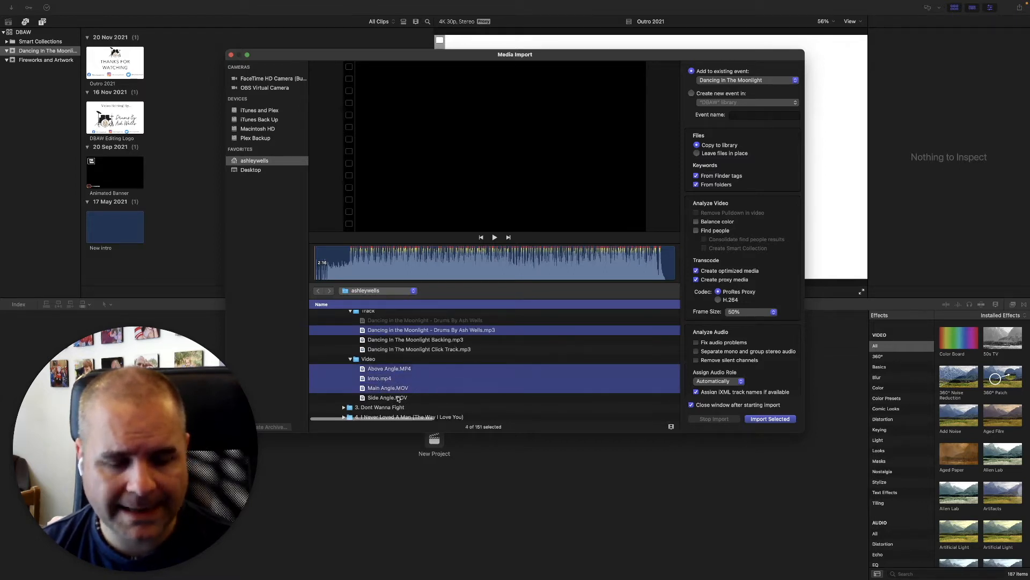
{"action": "left_click", "coordinate": [399, 398], "text": "super"}
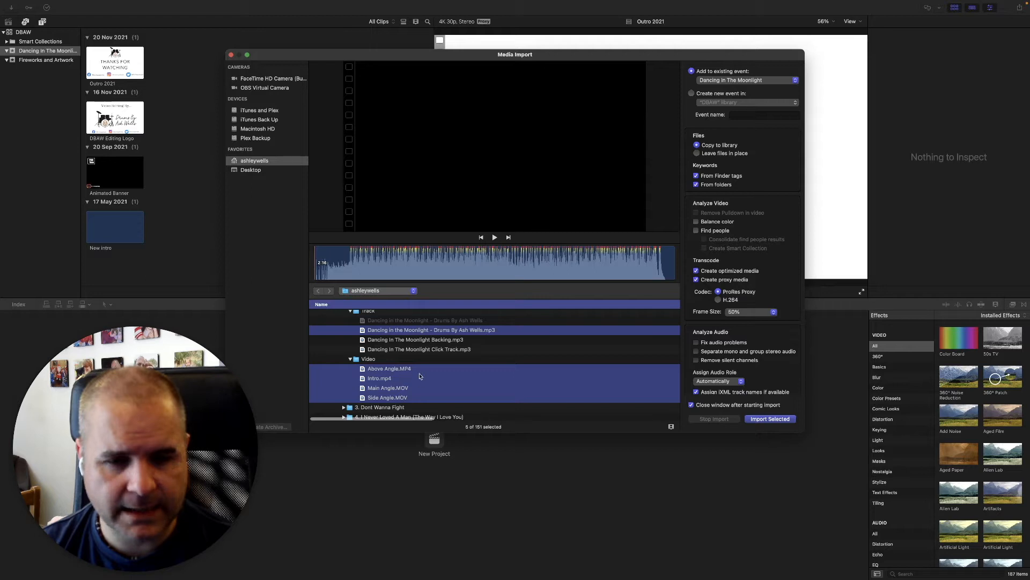
{"action": "left_click", "coordinate": [438, 350]}
{"action": "left_click", "coordinate": [436, 331]}
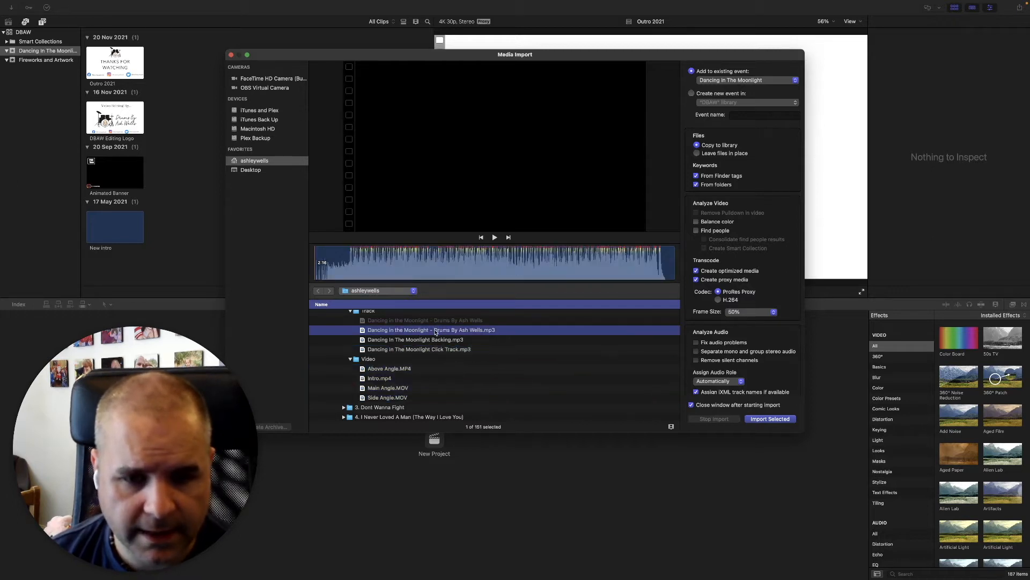
{"action": "left_click", "coordinate": [445, 351], "text": "shift"}
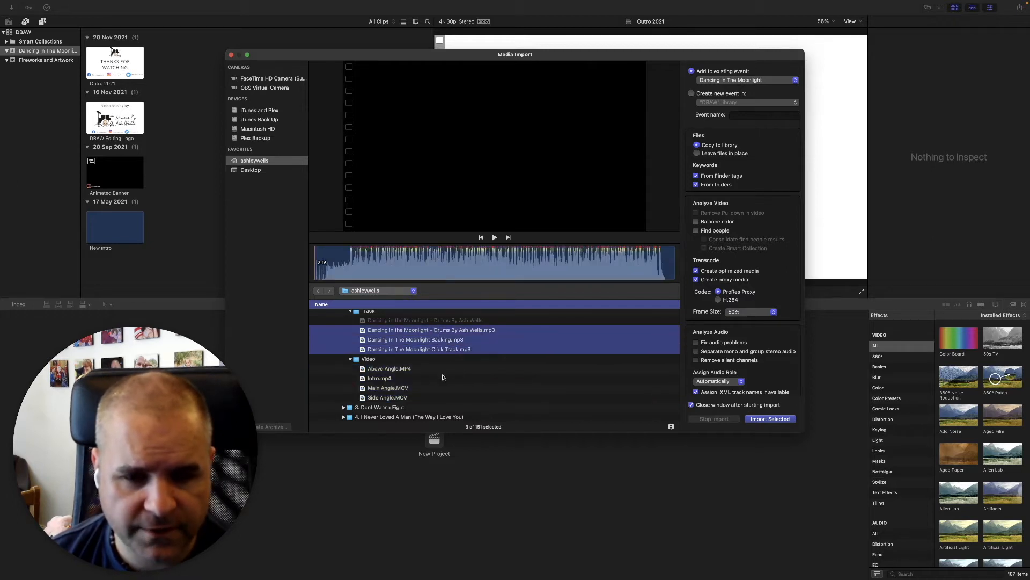
{"action": "left_click", "coordinate": [435, 332]}
{"action": "left_click", "coordinate": [495, 349]}
- Import the drums MP3 from the Track folder with Above Angle.MP4, Intro.mp4, Main Angle.MOV and Side Angle.MOV into the Dancing In The Moonlight event
{"action": "left_click", "coordinate": [472, 333]}
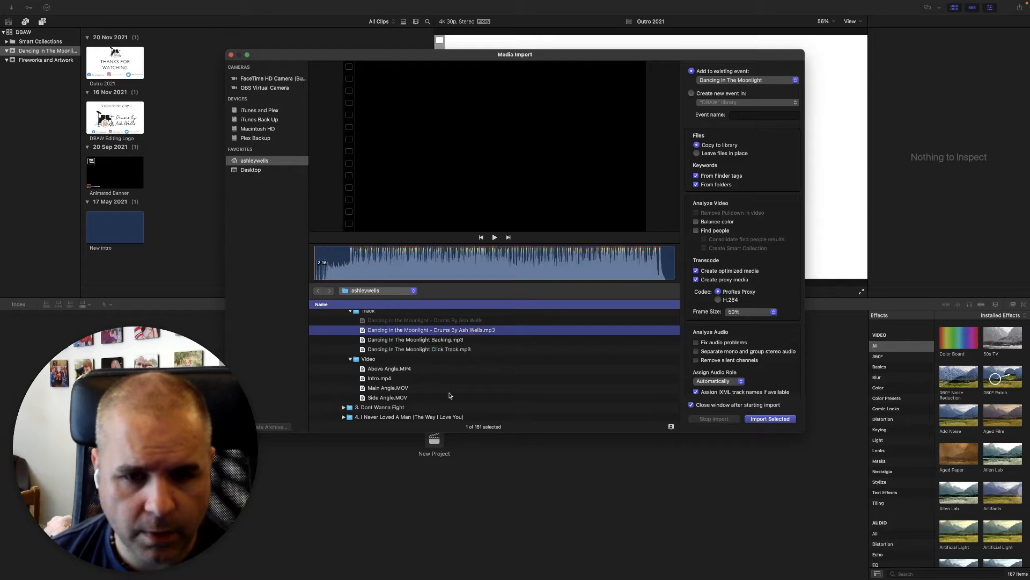
{"action": "left_click", "coordinate": [401, 369], "text": "super"}
{"action": "left_click", "coordinate": [400, 380], "text": "super"}
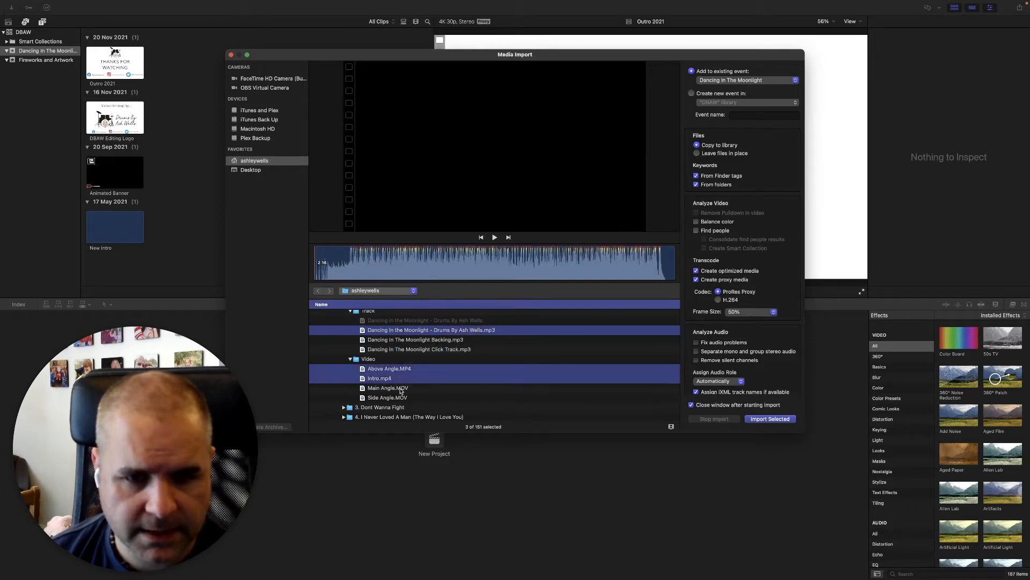
{"action": "left_click", "coordinate": [400, 390], "text": "super"}
{"action": "left_click", "coordinate": [400, 398], "text": "super"}
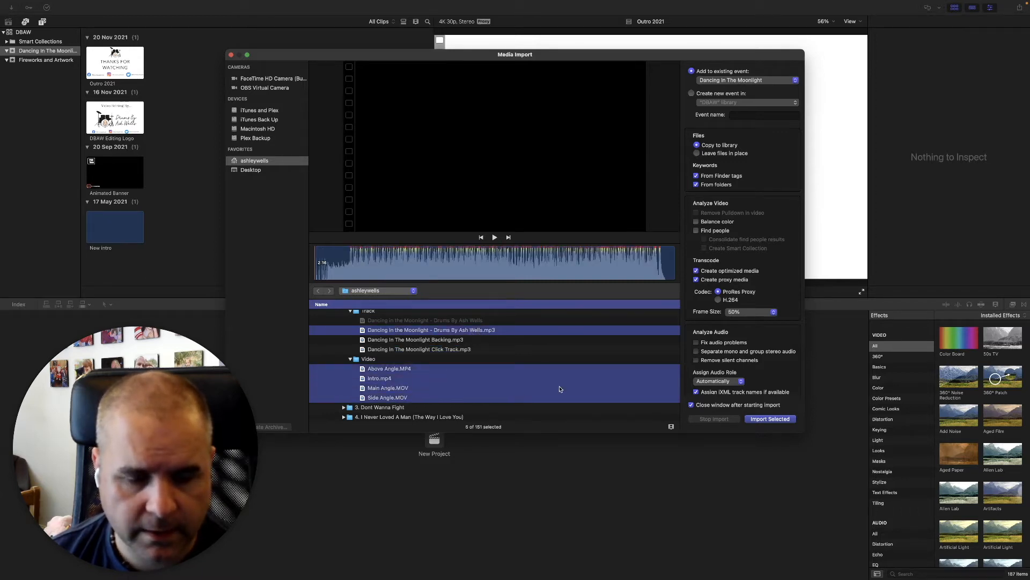
{"action": "left_click", "coordinate": [770, 419]}
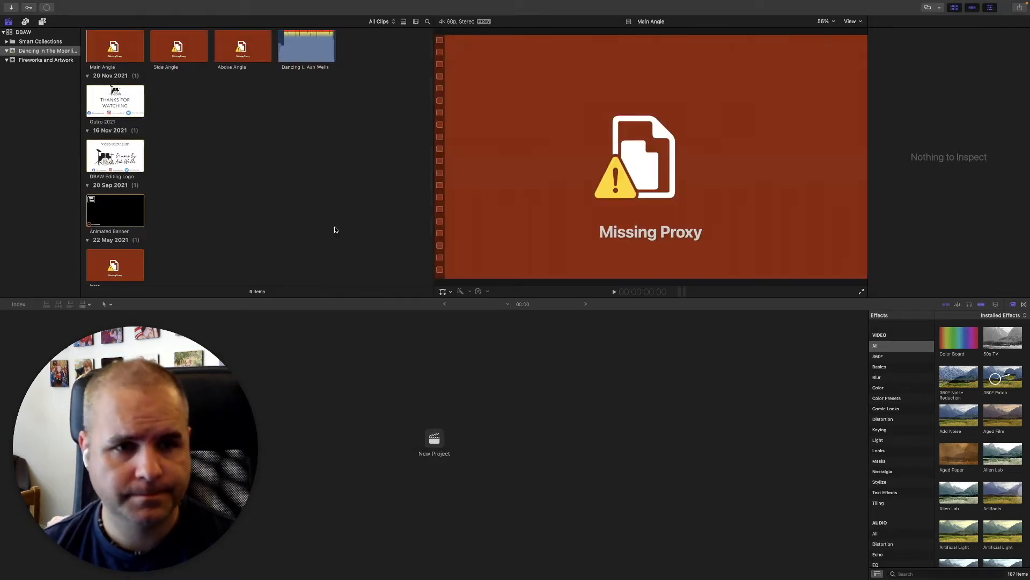
- Check the viewer's media playback options and keep Proxy Only selected
{"action": "scroll", "coordinate": [347, 247], "scroll_direction": "up", "scroll_amount": 2}
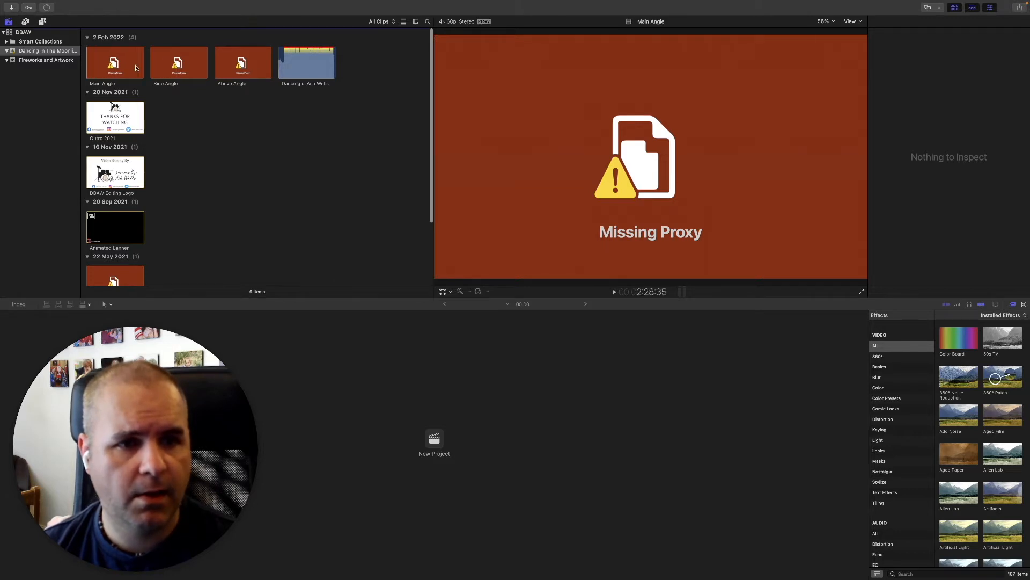
{"action": "left_click", "coordinate": [853, 22]}
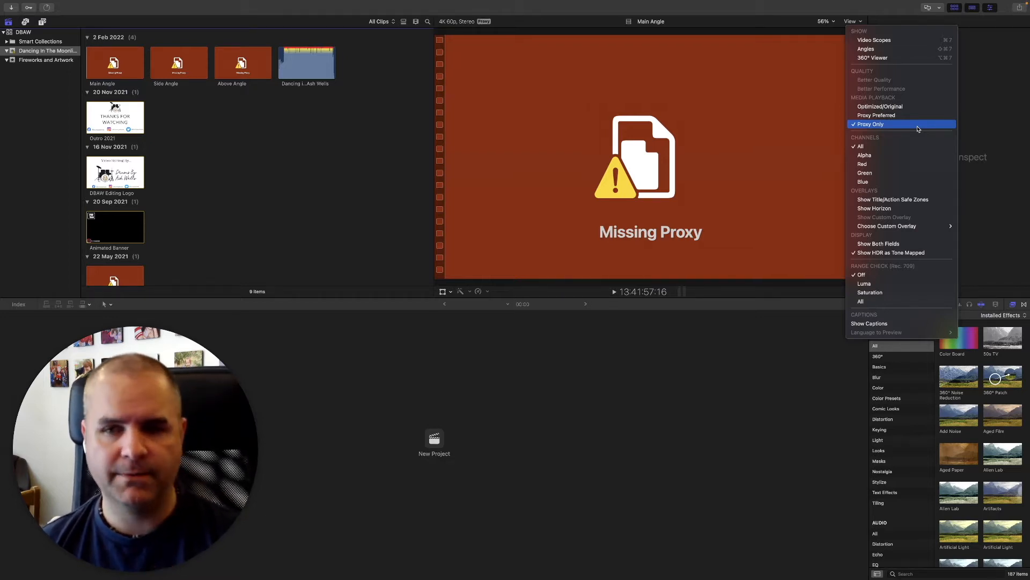
{"action": "left_click", "coordinate": [886, 125]}
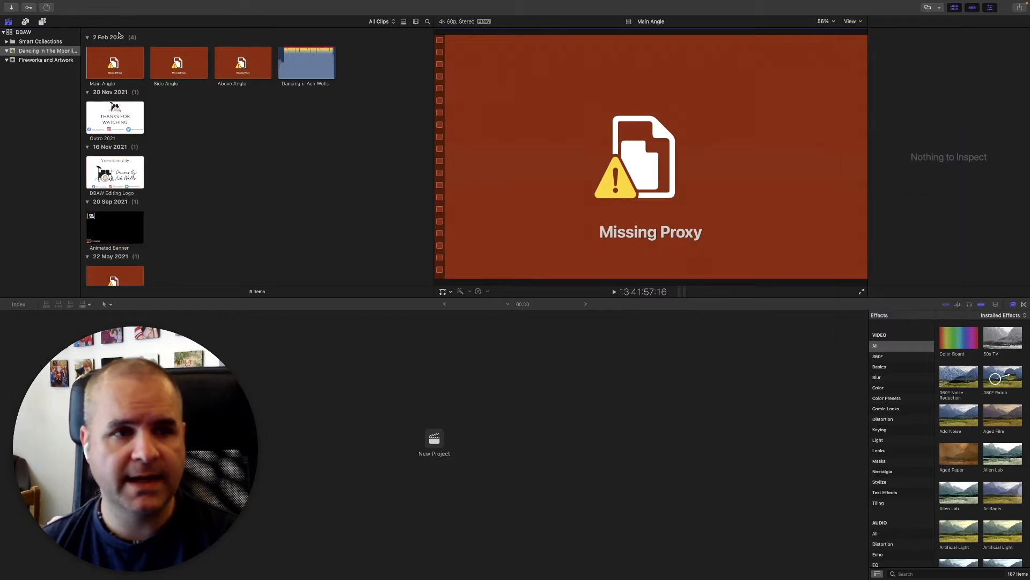
- Expand the Importing Media and Transcoding and Analysis details in the background tasks, and pause and resume the transcoding
{"action": "left_click", "coordinate": [47, 8]}
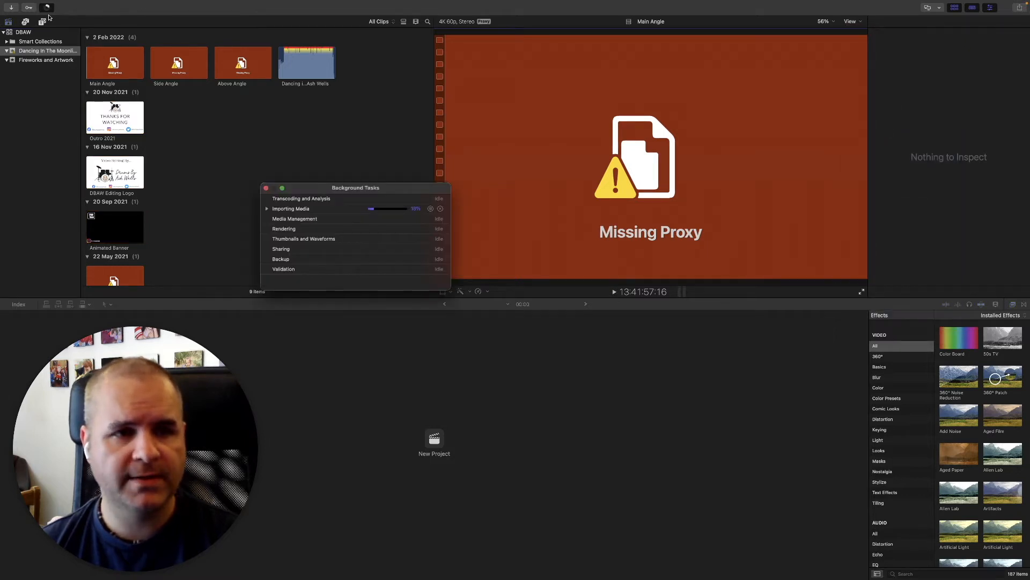
{"action": "left_click", "coordinate": [267, 208]}
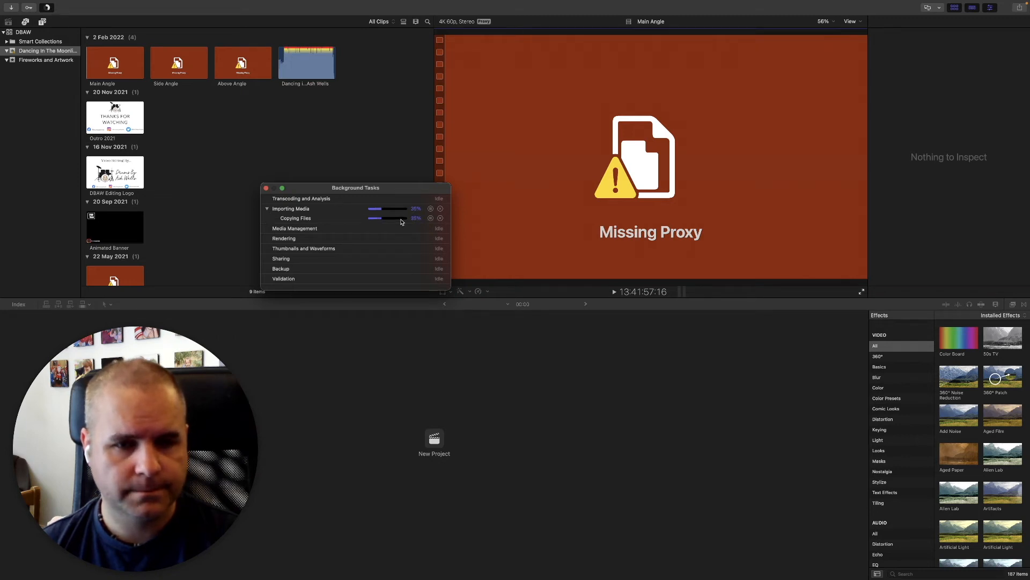
{"action": "left_click", "coordinate": [268, 199]}
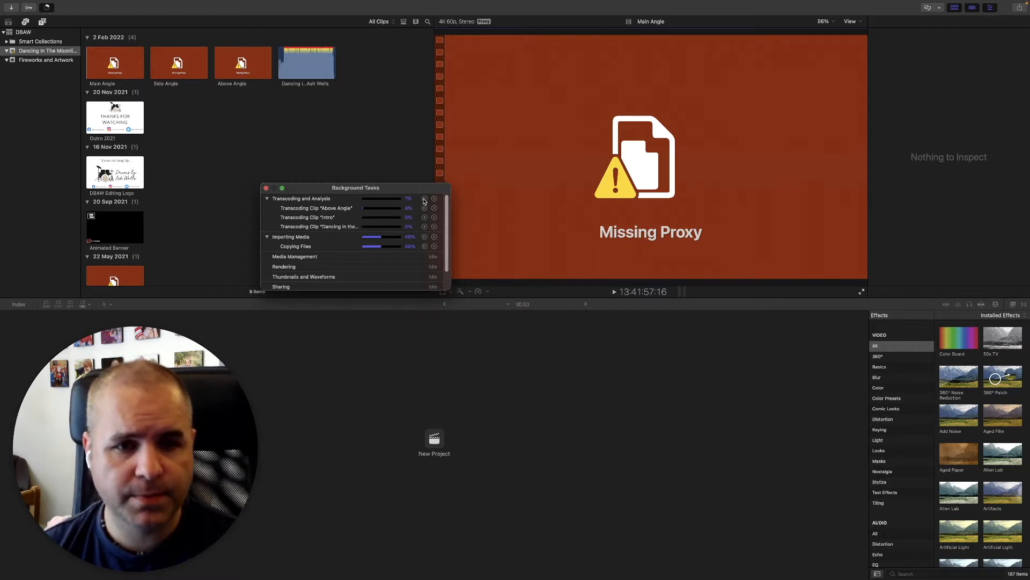
{"action": "left_click", "coordinate": [423, 199]}
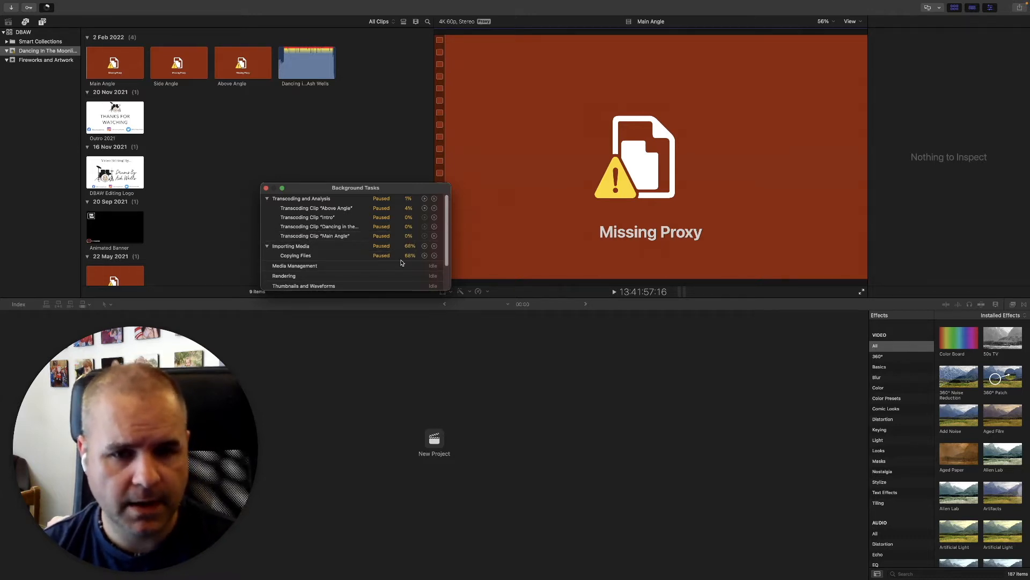
{"action": "left_click", "coordinate": [425, 199]}
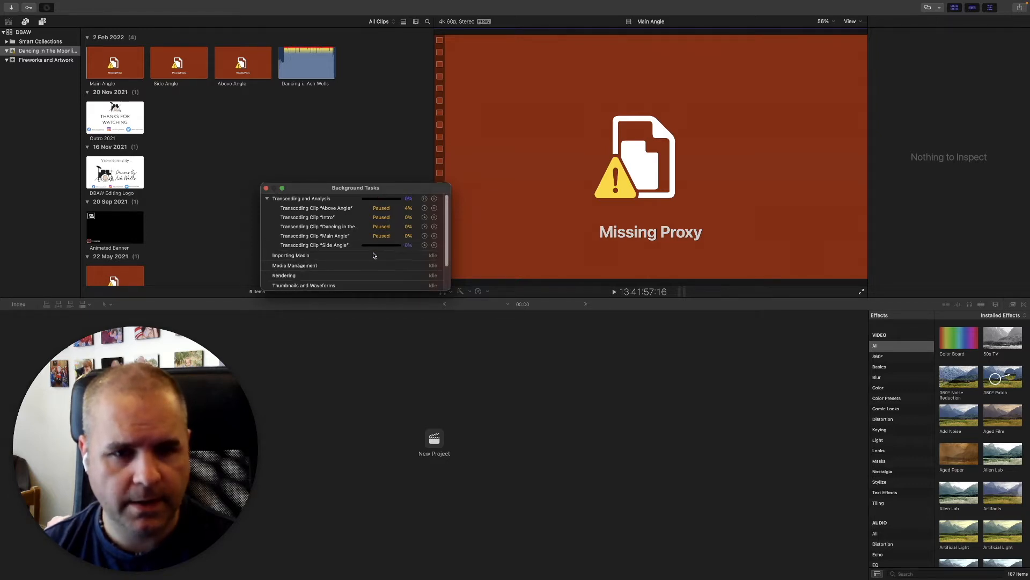
- Pause and resume the whole Transcoding and Analysis task and reposition the Background Tasks window
{"action": "left_click", "coordinate": [424, 198]}
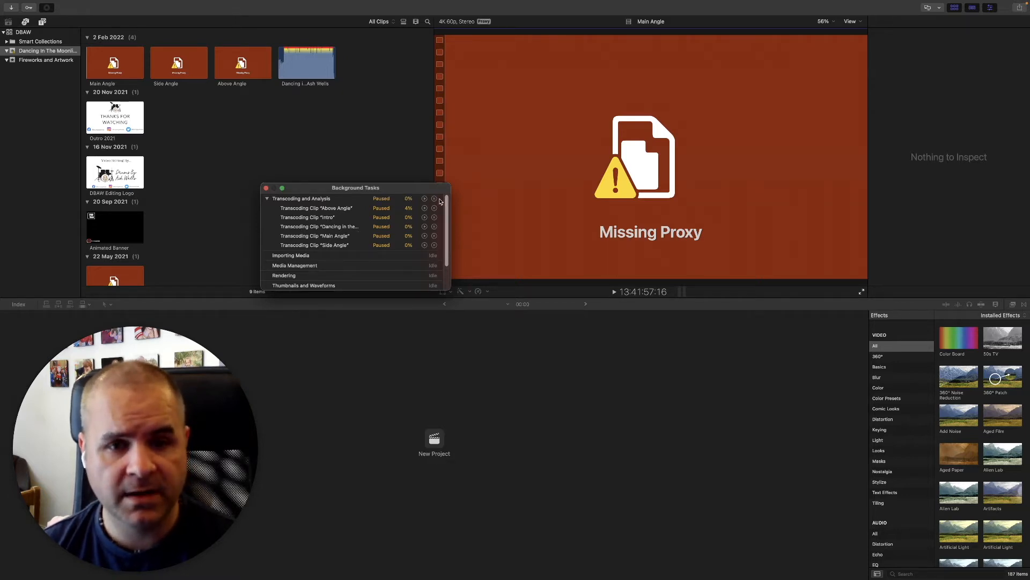
{"action": "left_click", "coordinate": [425, 199]}
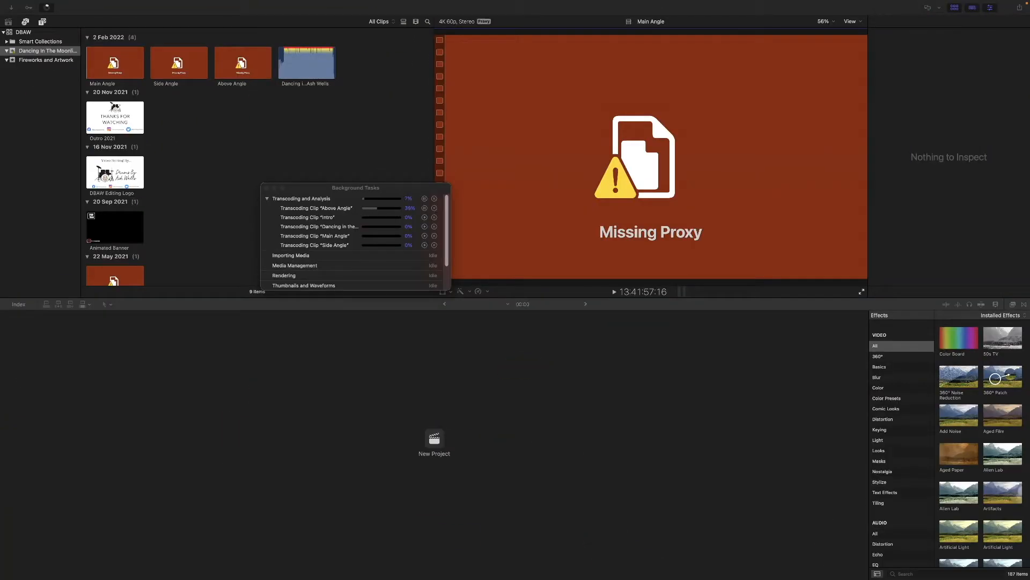
{"action": "left_click_drag", "start_coordinate": [417, 189], "coordinate": [385, 148]}
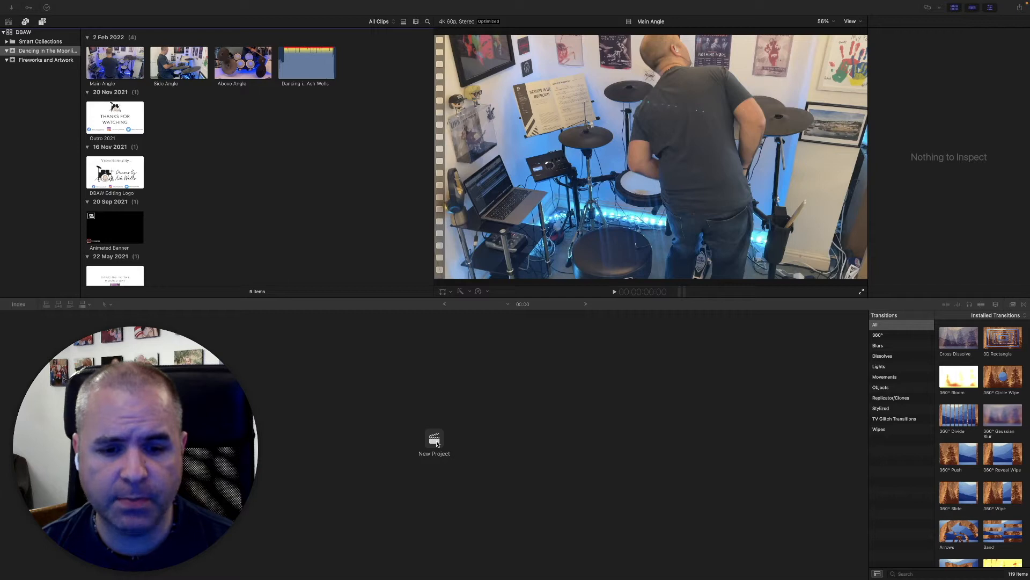
{"action": "mouse_move", "coordinate": [44, 3]}
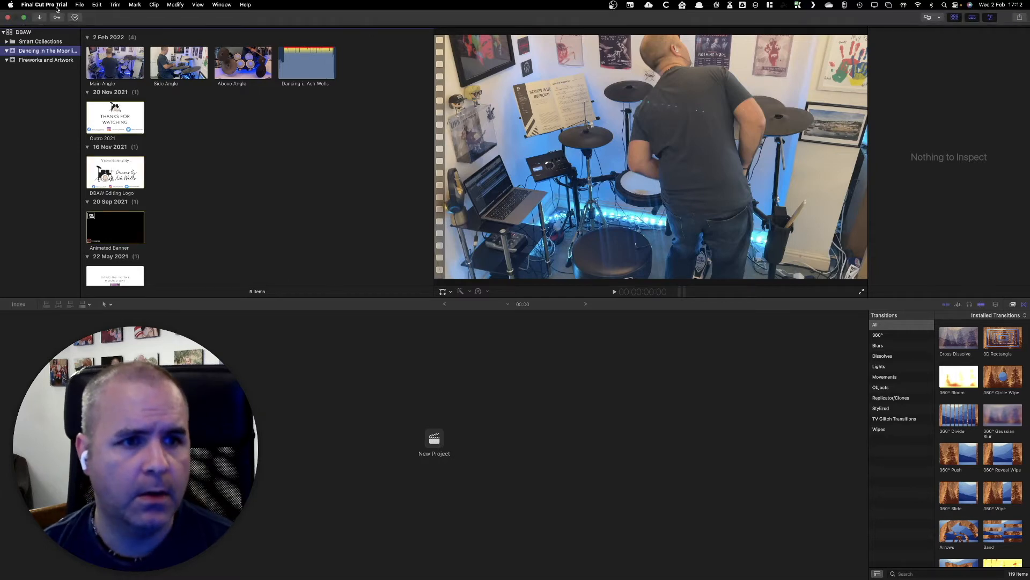
{"action": "left_click", "coordinate": [79, 7]}
{"action": "mouse_move", "coordinate": [86, 16]}
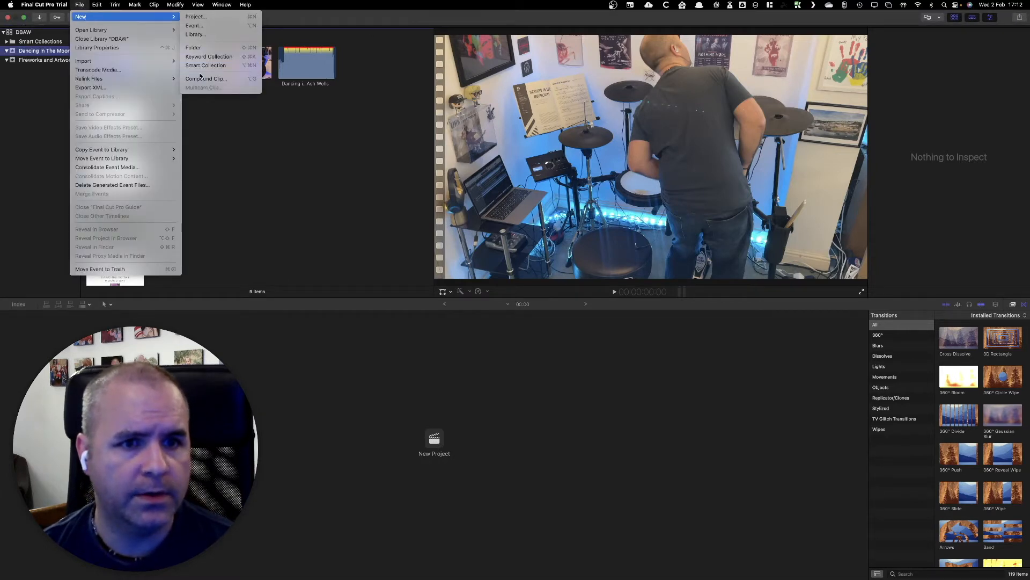
{"action": "left_click", "coordinate": [312, 363]}
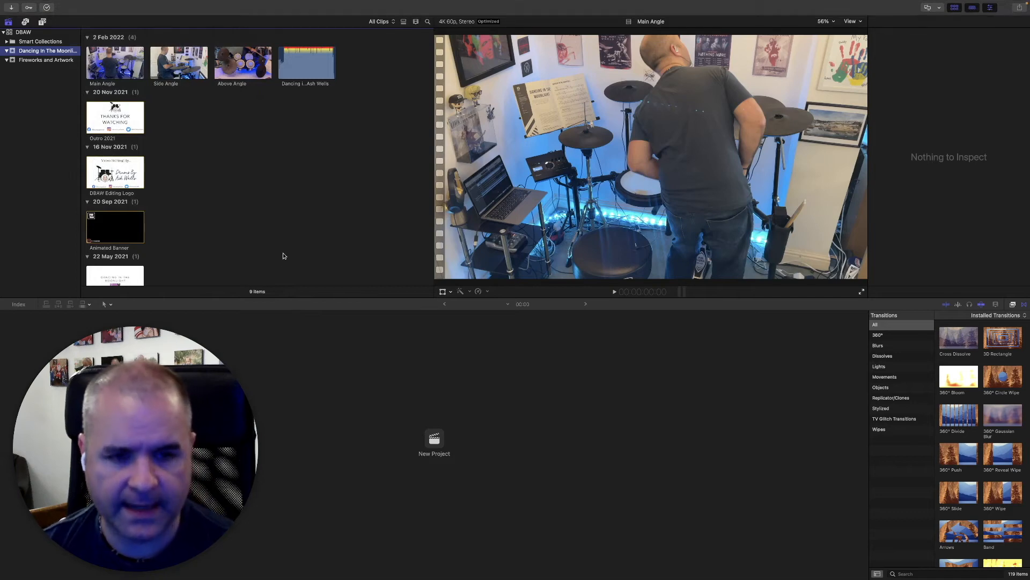
- Start a new project in the Dancing In The Moonlight event, naming it "Dancing In The Moonlight - Drums By" plus the drummer's full name
{"action": "key", "text": "super+n"}
{"action": "type", "text": "Dancing"}
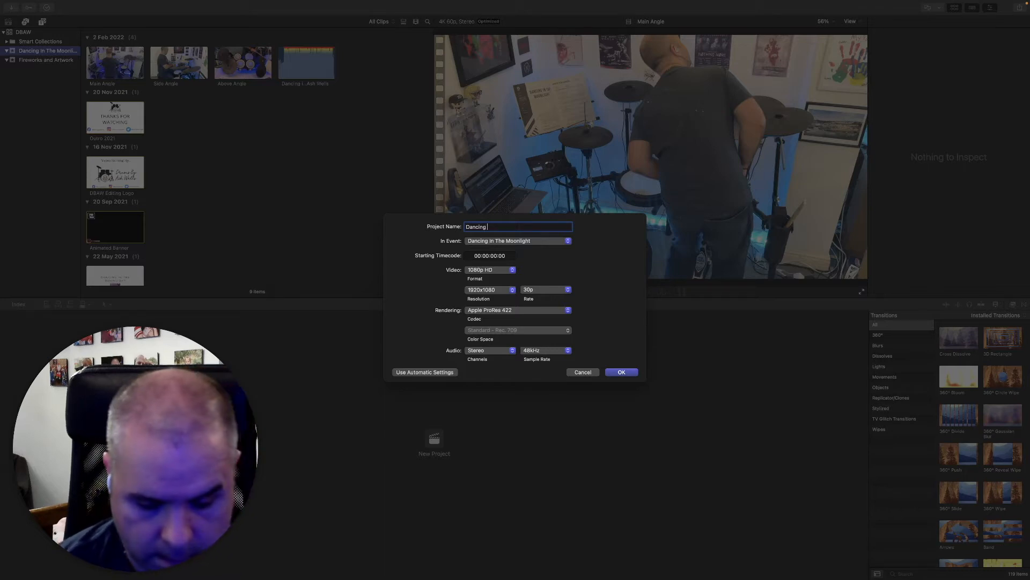
{"action": "type", "text": " In The Moonlight"}
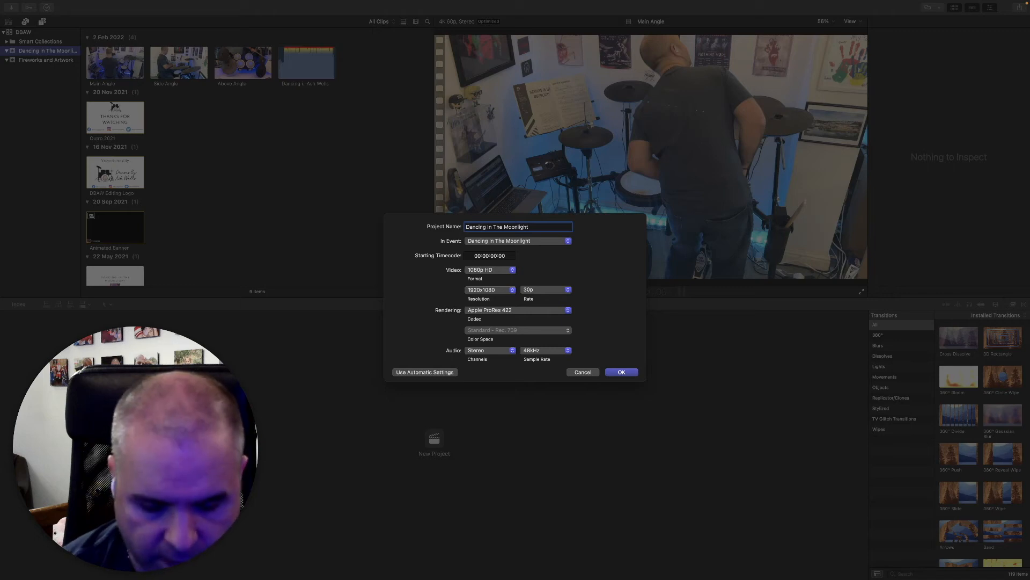
{"action": "type", "text": " - Drums By Ash Wells"}
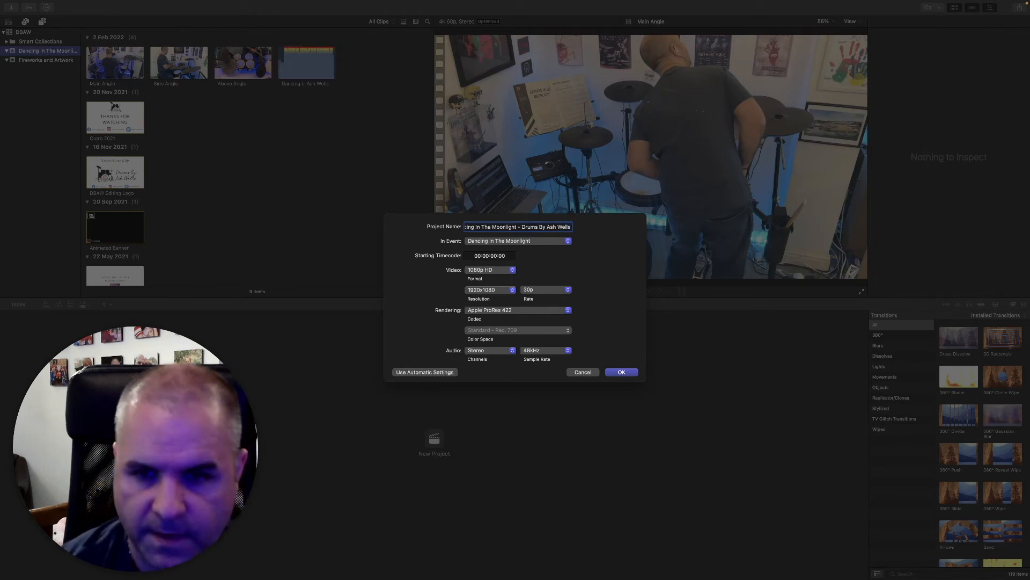
- Set the new project's video format to 4K at a 60p frame rate and create it
{"action": "left_click", "coordinate": [490, 271]}
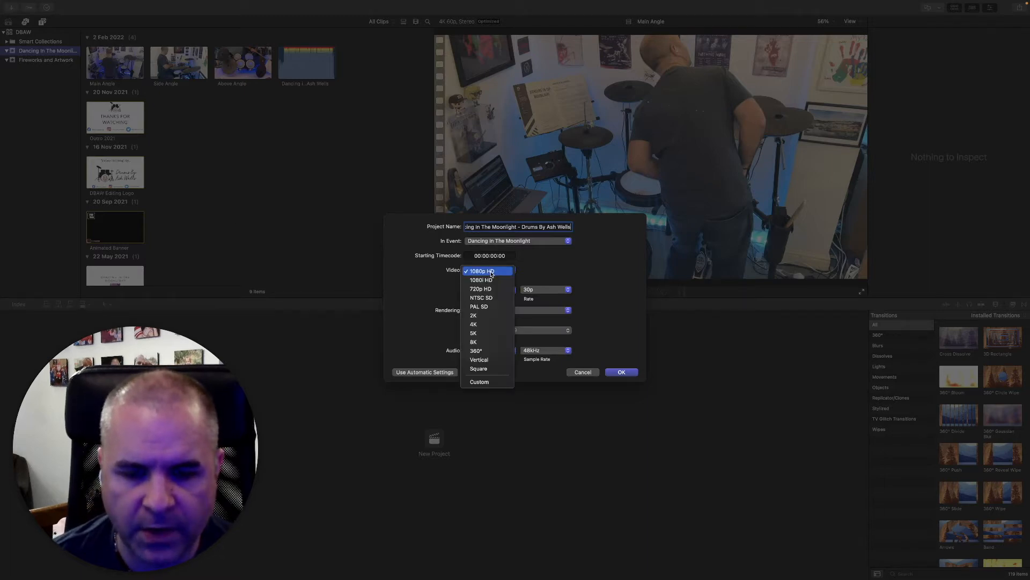
{"action": "left_click", "coordinate": [491, 324]}
{"action": "left_click", "coordinate": [536, 290]}
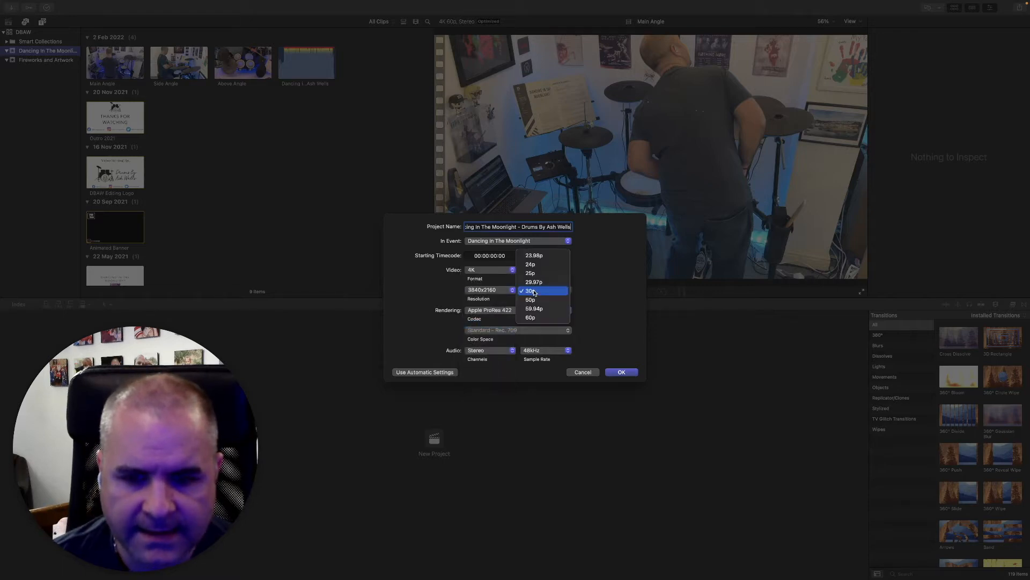
{"action": "left_click", "coordinate": [539, 316]}
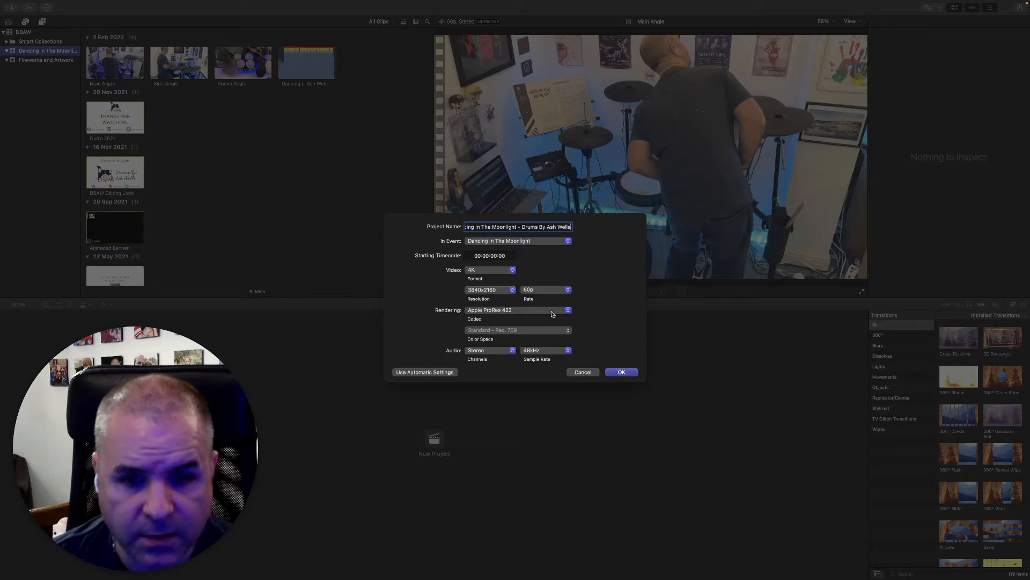
{"action": "left_click", "coordinate": [622, 372]}
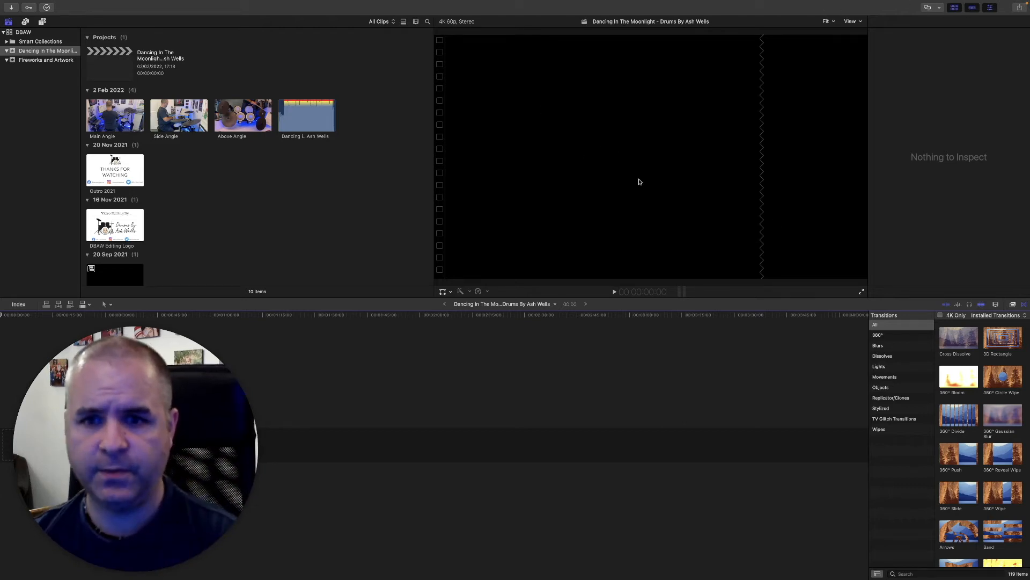
- Send the viewer to the secondary display and bring it back, and hide the inspector
{"action": "left_click", "coordinate": [926, 8]}
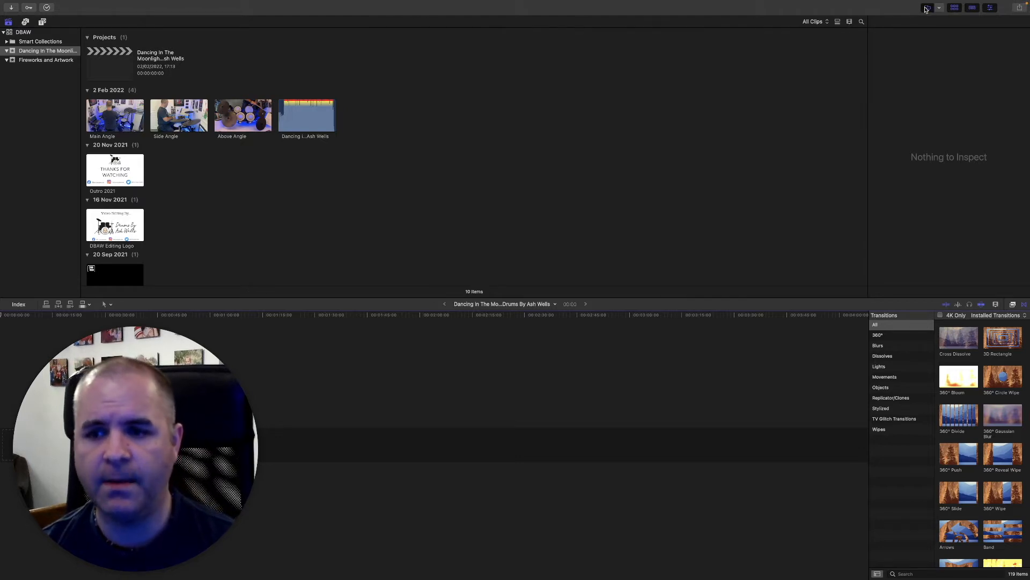
{"action": "left_click", "coordinate": [926, 8]}
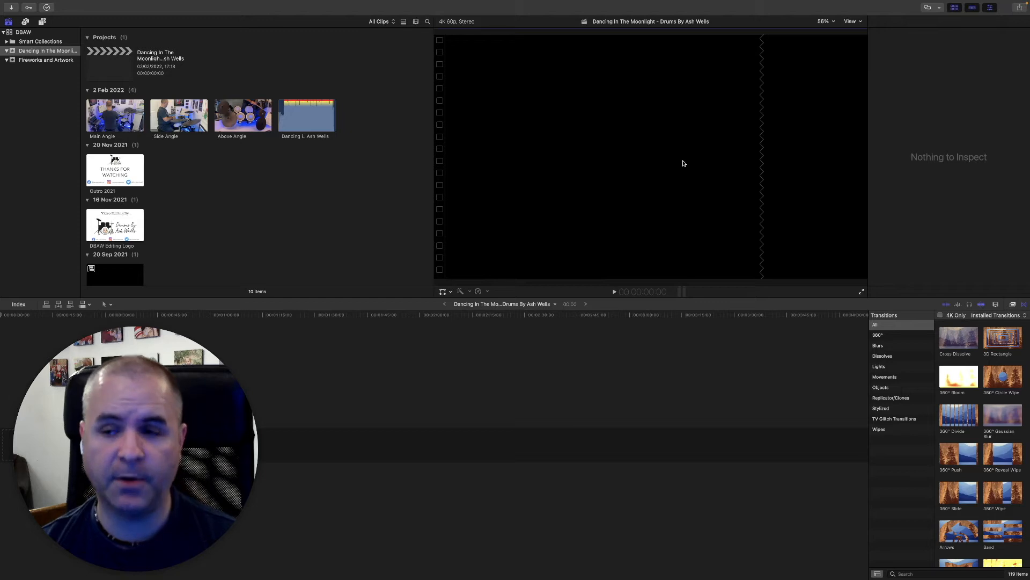
{"action": "left_click", "coordinate": [990, 7]}
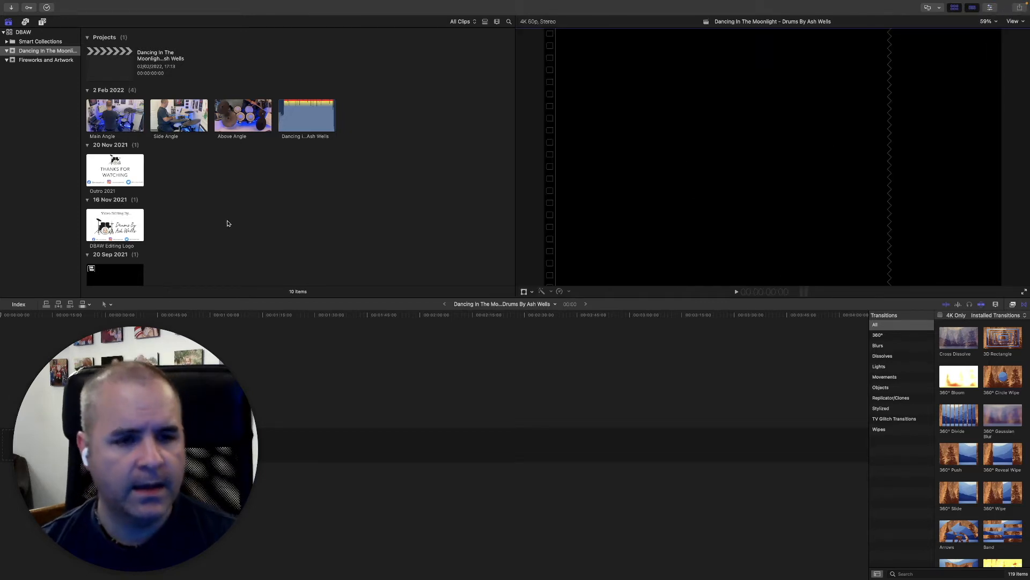
- Preview the angle clips, try placing Above Angle in the main project's timeline, and delete it from there
{"action": "left_click", "coordinate": [112, 120]}
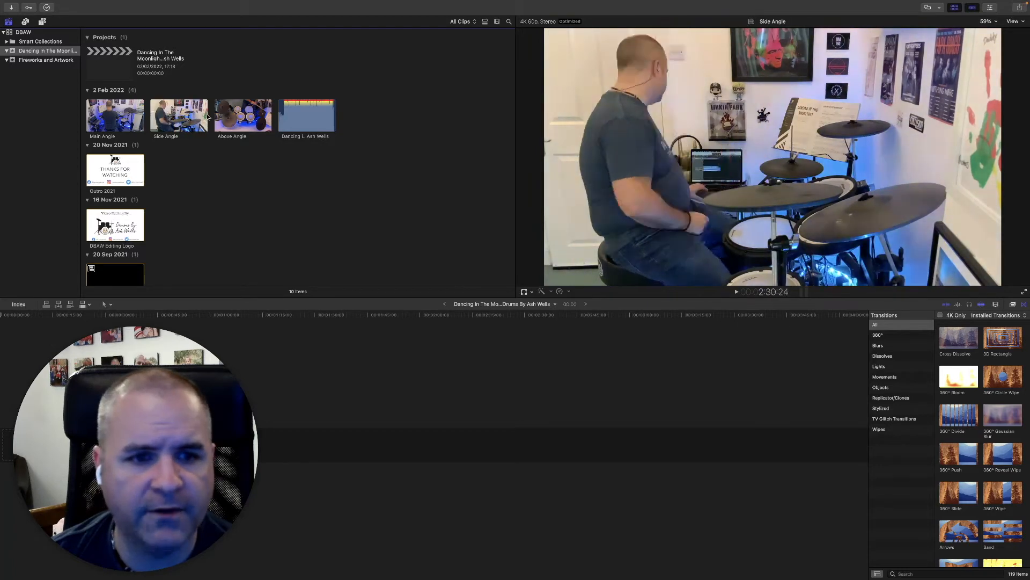
{"action": "left_click", "coordinate": [239, 117]}
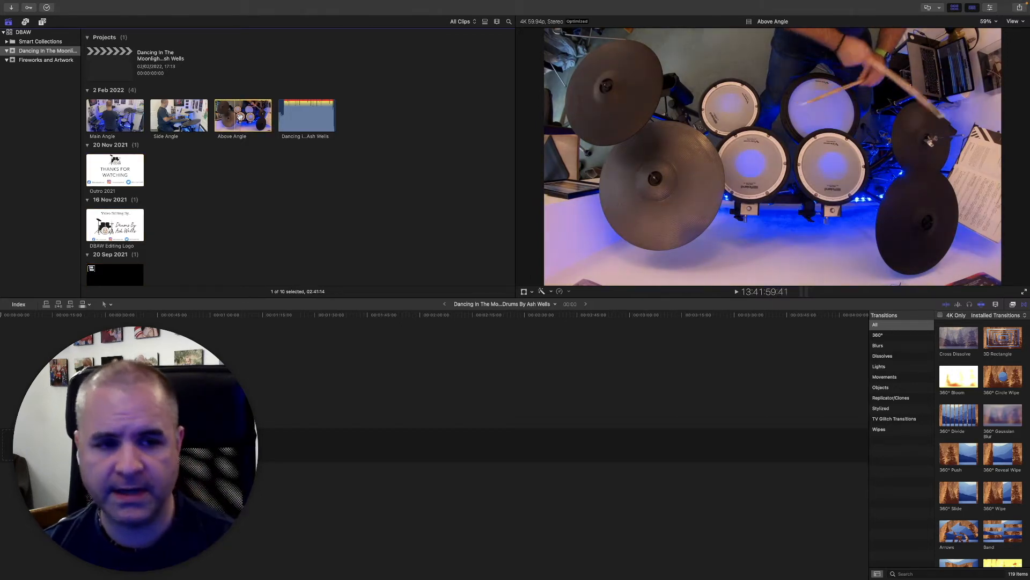
{"action": "left_click_drag", "start_coordinate": [239, 117], "coordinate": [302, 398]}
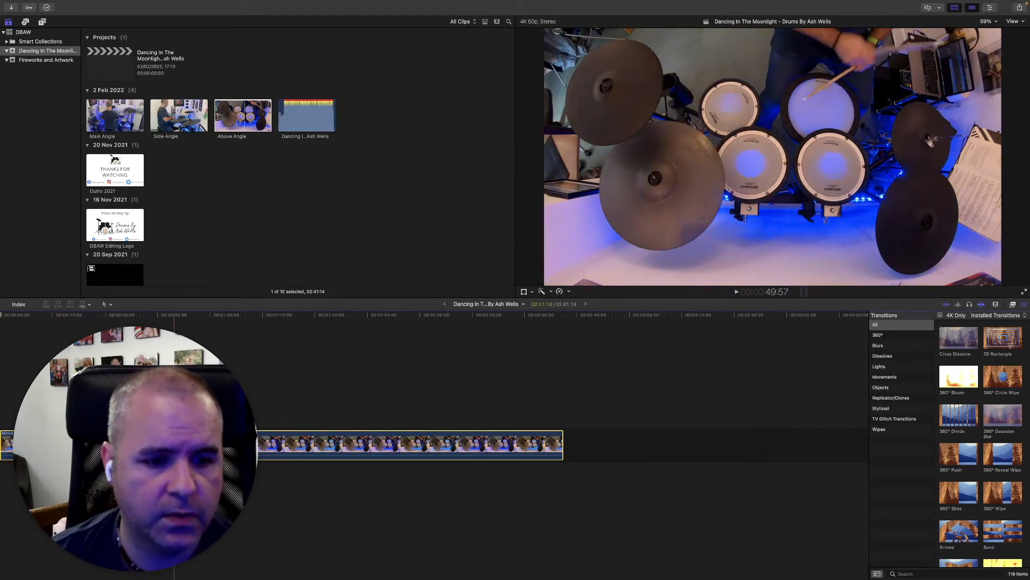
{"action": "key", "text": "Delete"}
{"action": "left_click", "coordinate": [210, 208]}
{"action": "right_click", "coordinate": [210, 208]}
{"action": "left_click", "coordinate": [233, 211]}
{"action": "key", "text": "Escape"}
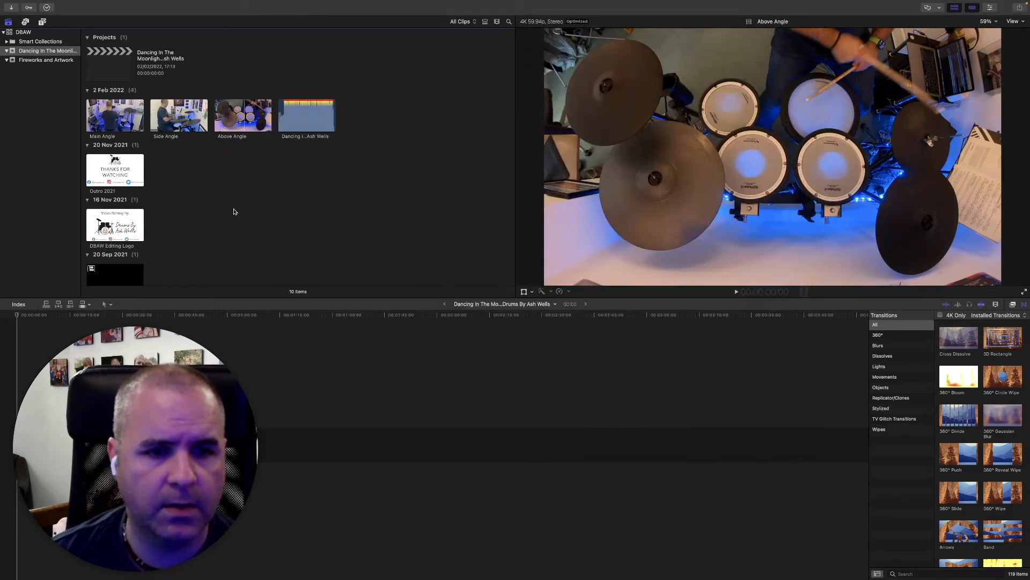
- Create a new 4K 60p project named Above Fix and append the Above Angle clip to its timeline
{"action": "right_click", "coordinate": [233, 212]}
{"action": "left_click", "coordinate": [216, 217]}
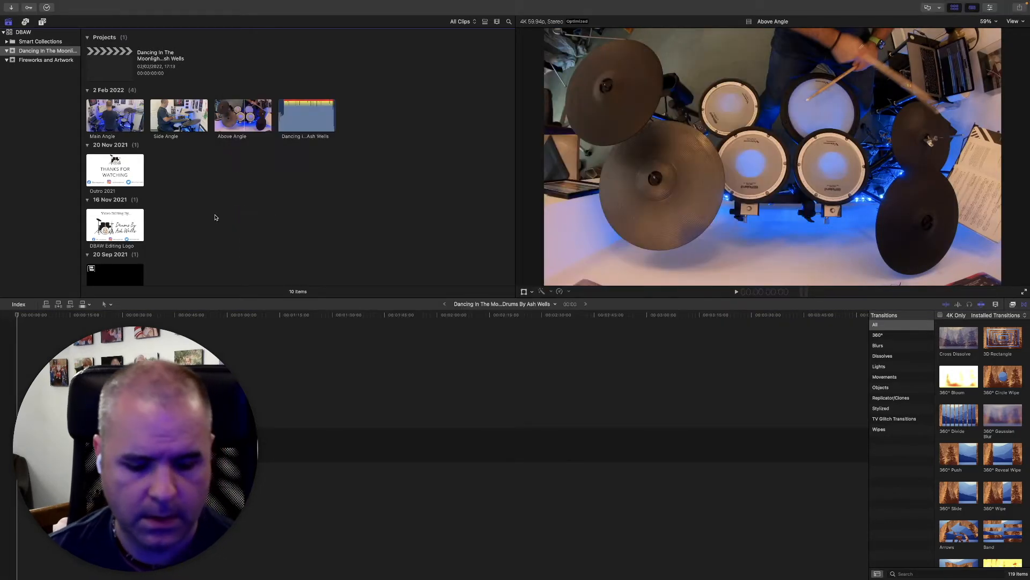
{"action": "type", "text": "Above Fix"}
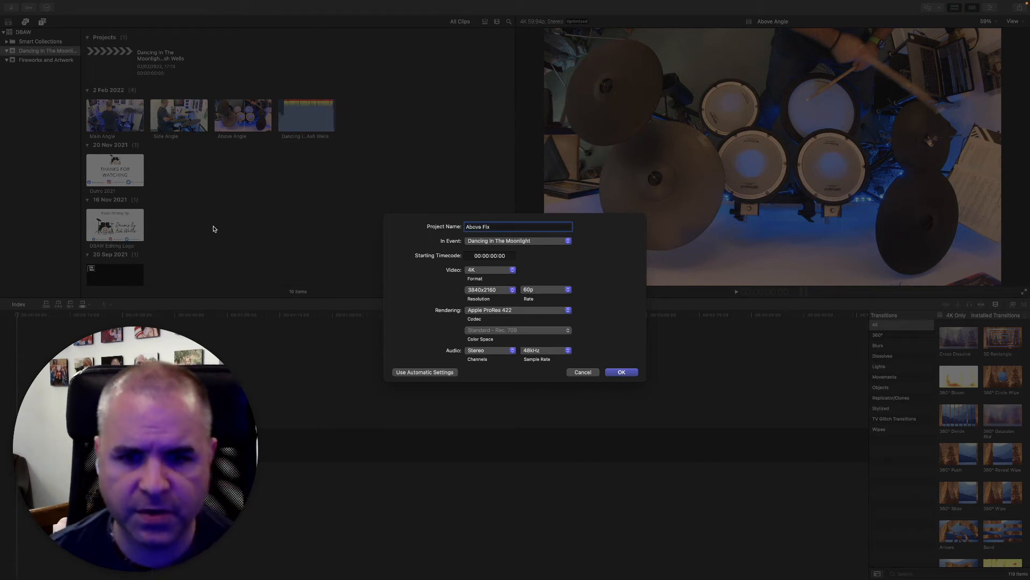
{"action": "left_click", "coordinate": [625, 372]}
{"action": "left_click", "coordinate": [243, 116]}
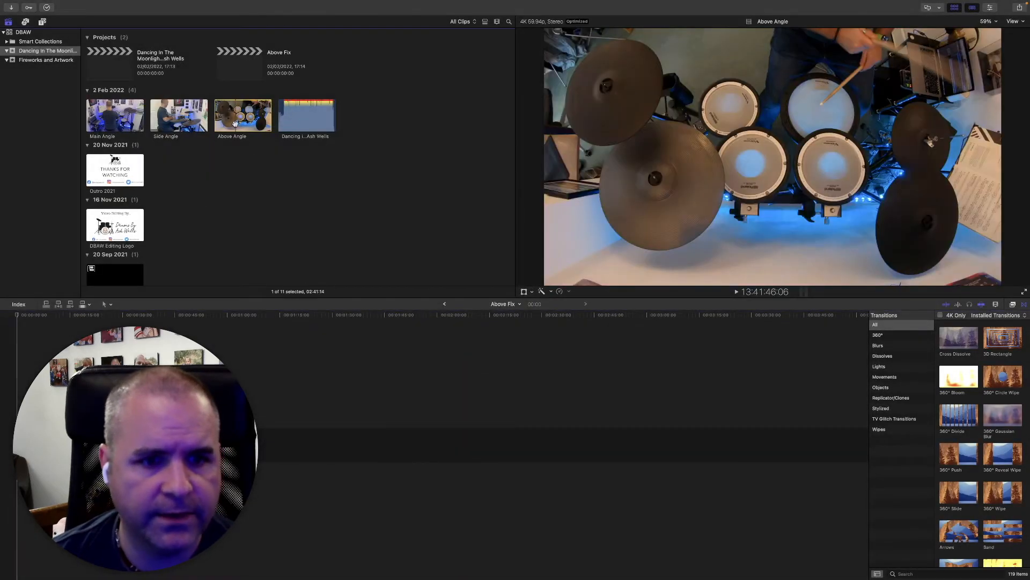
{"action": "key", "text": "e"}
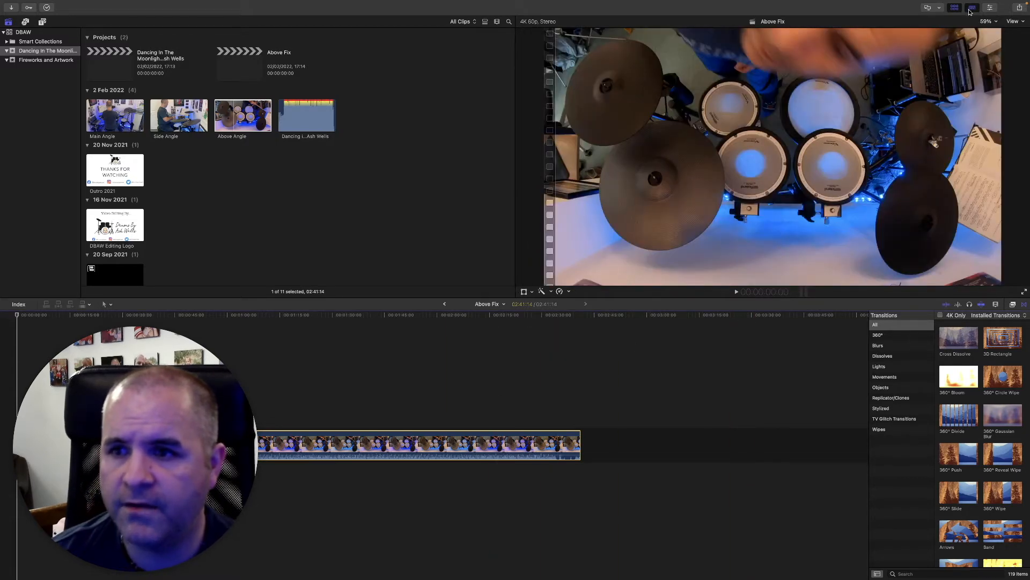
- Show the inspector, try adjusting the Above Angle clip's left crop and horizontal position, and undo the position change
{"action": "left_click", "coordinate": [992, 8]}
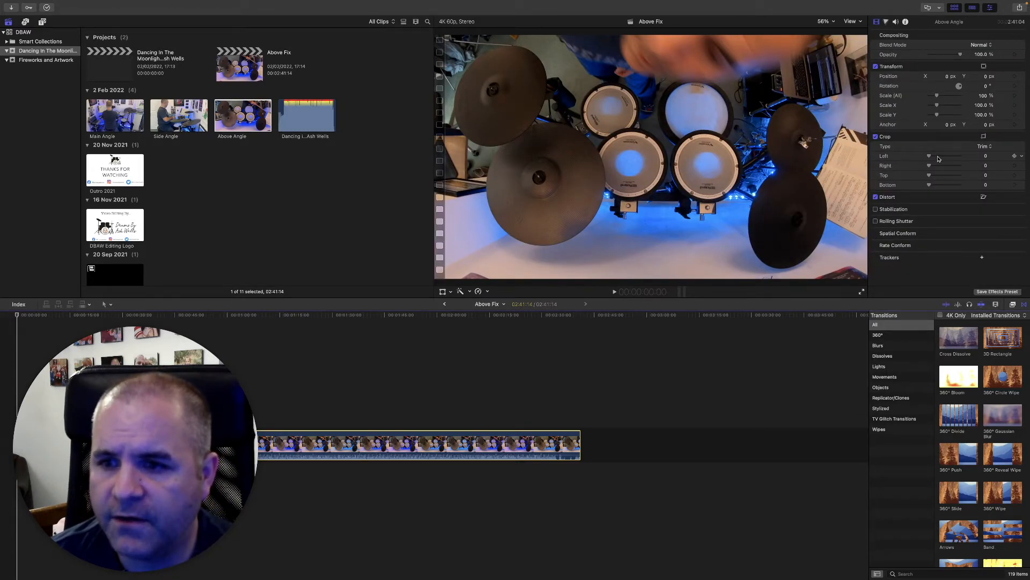
{"action": "mouse_move", "coordinate": [929, 158]}
{"action": "left_mouse_down"}
{"action": "mouse_move", "coordinate": [943, 157]}
{"action": "mouse_move", "coordinate": [926, 160]}
{"action": "left_mouse_up"}
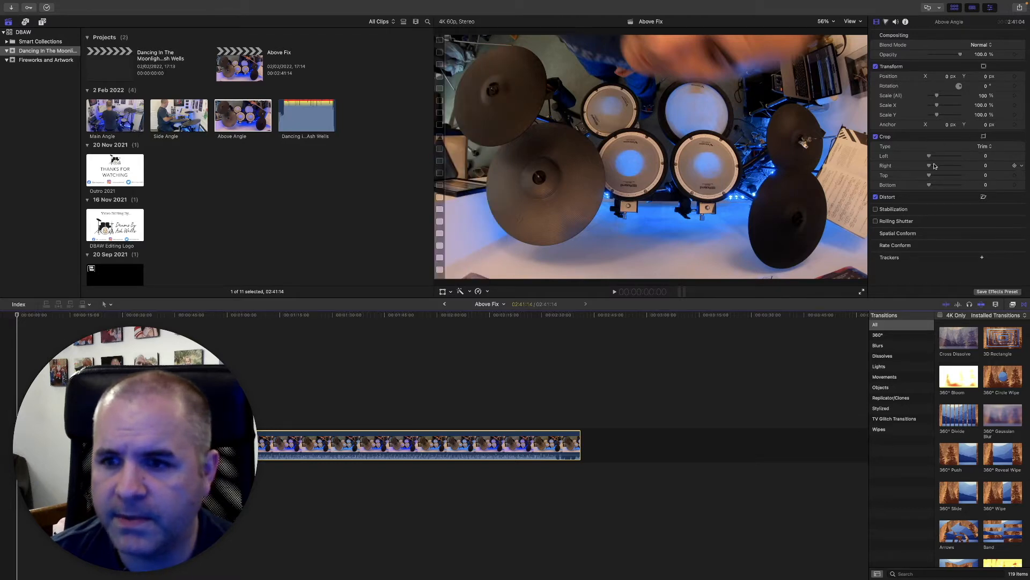
{"action": "left_click_drag", "start_coordinate": [948, 78], "coordinate": [948, 78]}
{"action": "key", "text": "super+z"}
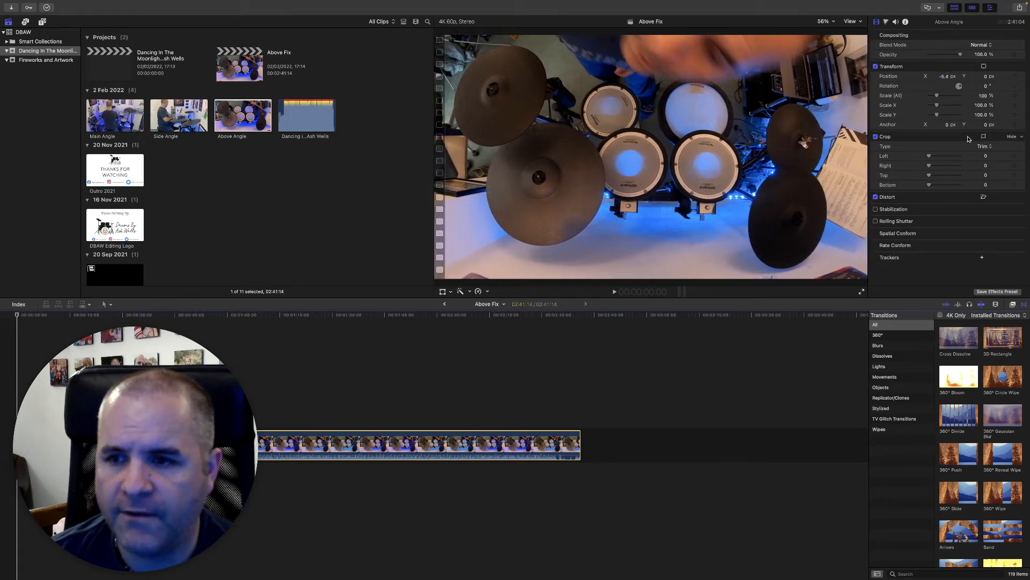
- Scale the Above Angle clip down to about 99% with the on-screen Transform controls
{"action": "left_click", "coordinate": [451, 292]}
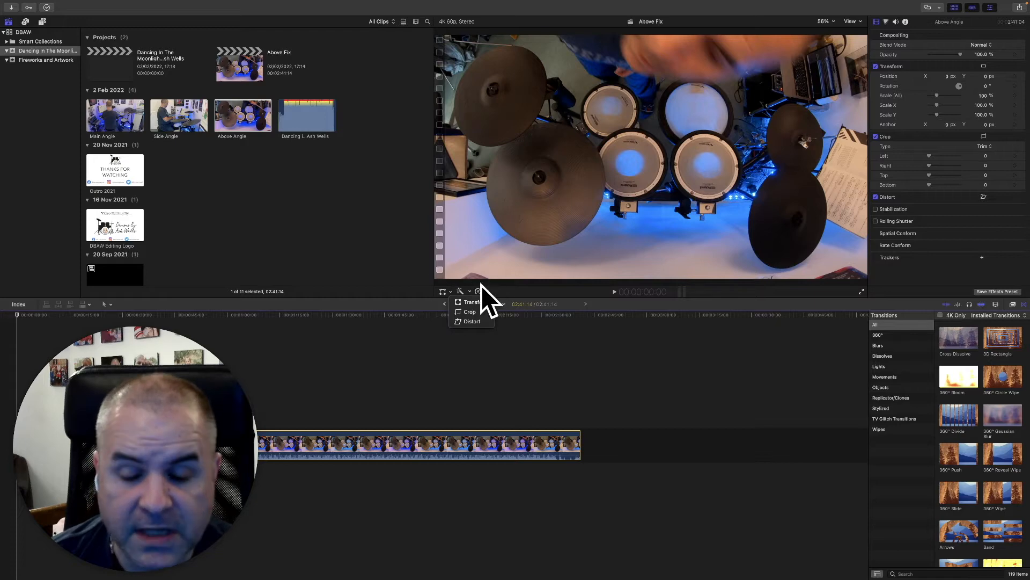
{"action": "left_click", "coordinate": [474, 304]}
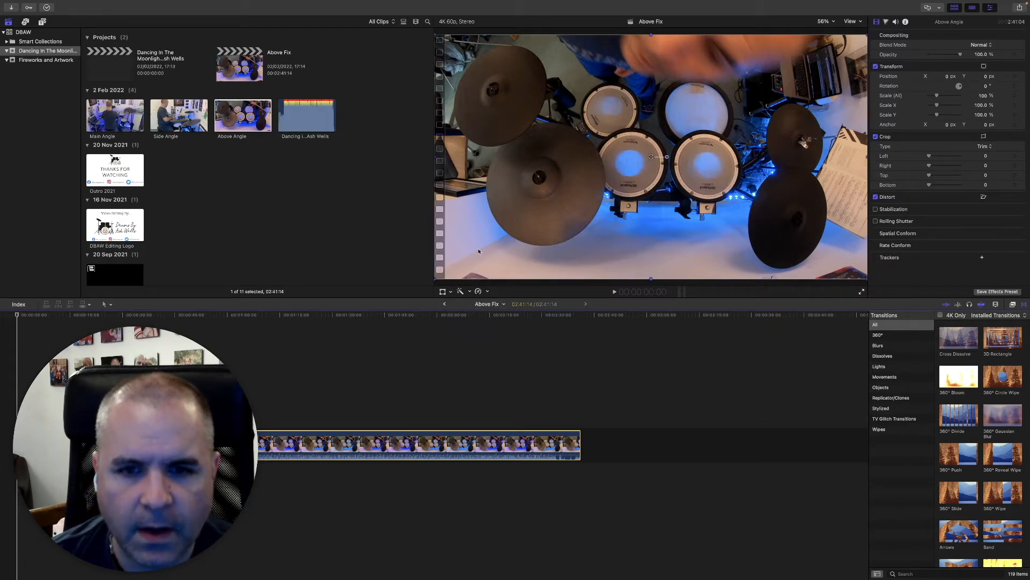
{"action": "left_click", "coordinate": [460, 292]}
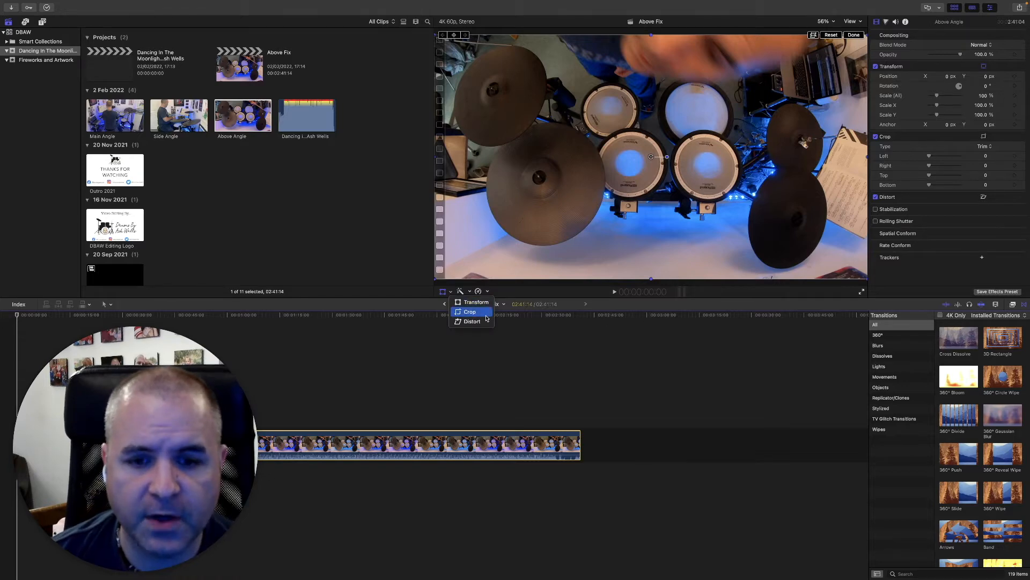
{"action": "left_click", "coordinate": [436, 39]}
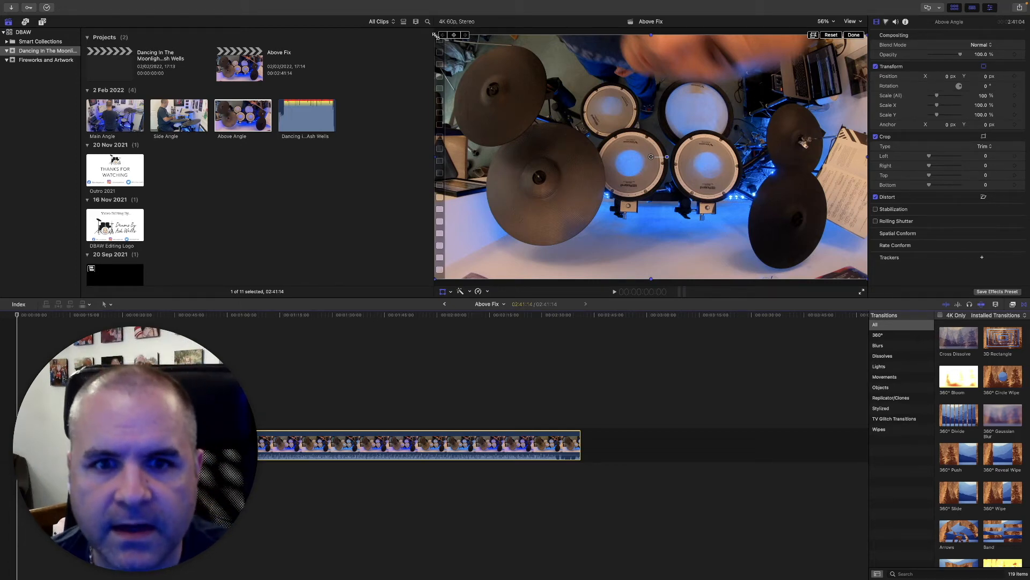
{"action": "left_click_drag", "start_coordinate": [435, 36], "coordinate": [435, 40]}
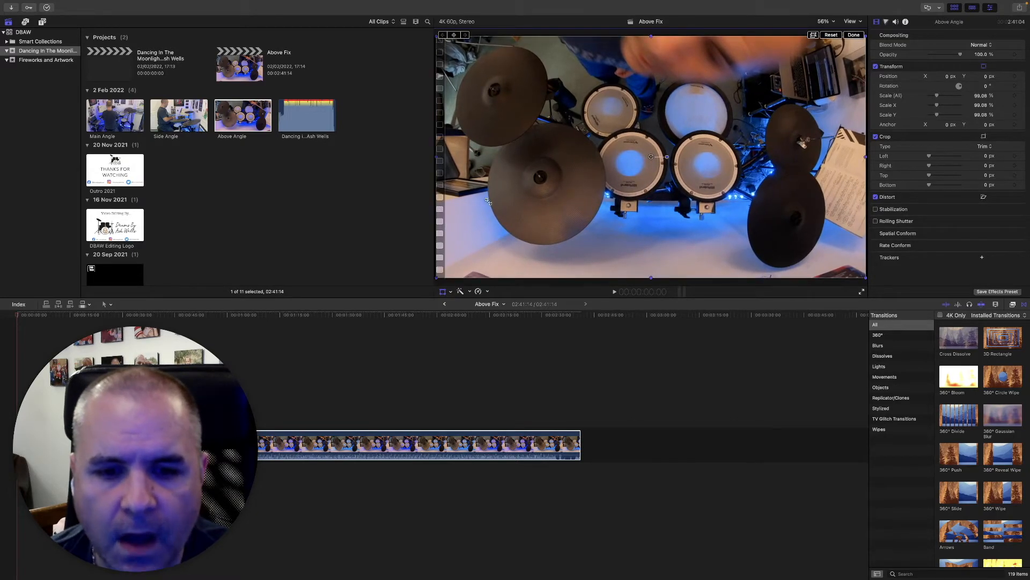
- Trim the Above Angle clip's edges with the on-screen Crop controls to about 187 px left, 31 px right, 84 px top and 70 px bottom
{"action": "left_click", "coordinate": [451, 292]}
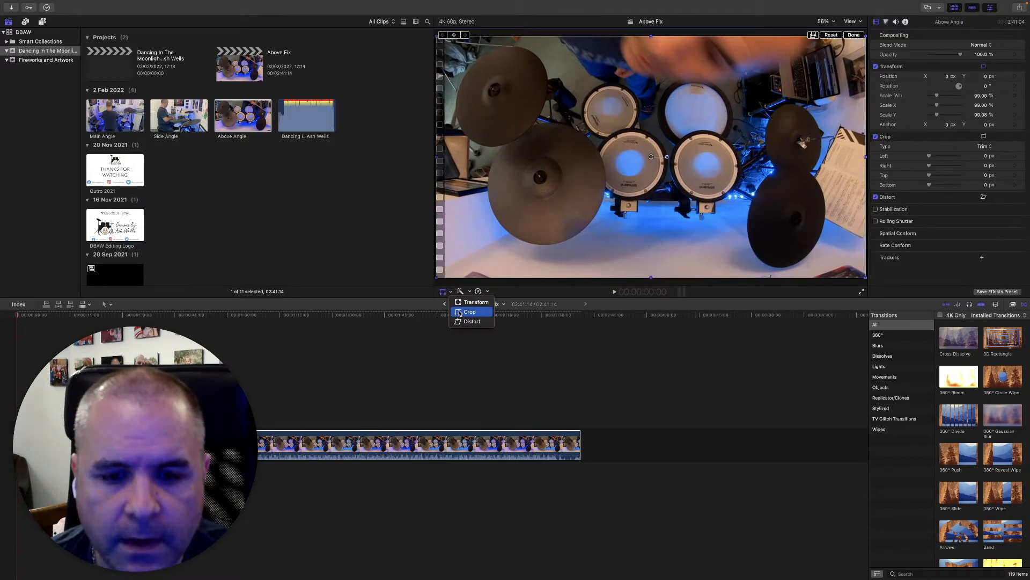
{"action": "left_click", "coordinate": [460, 313]}
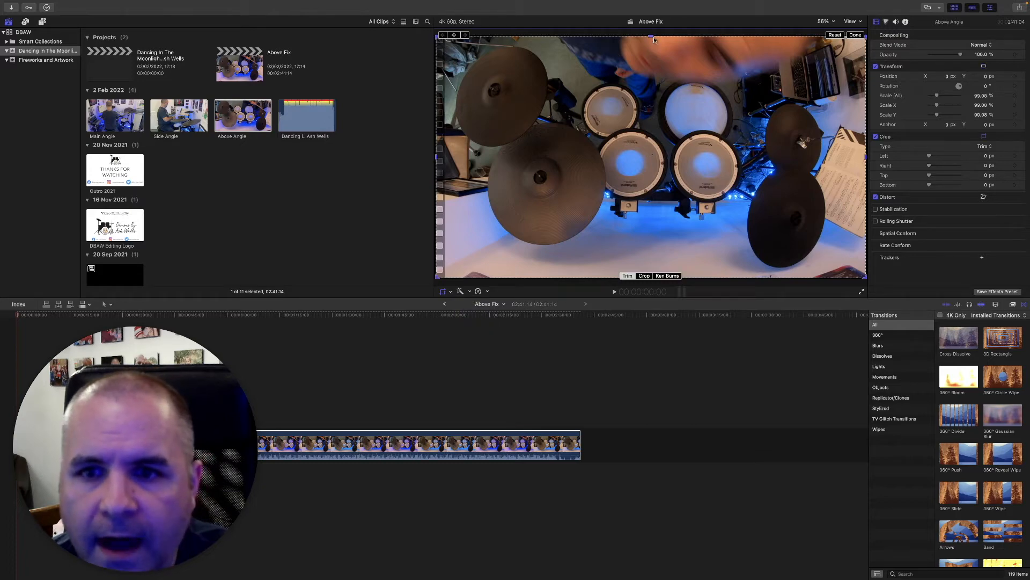
{"action": "left_click_drag", "start_coordinate": [651, 38], "coordinate": [649, 48]}
{"action": "left_click_drag", "start_coordinate": [438, 165], "coordinate": [455, 164]}
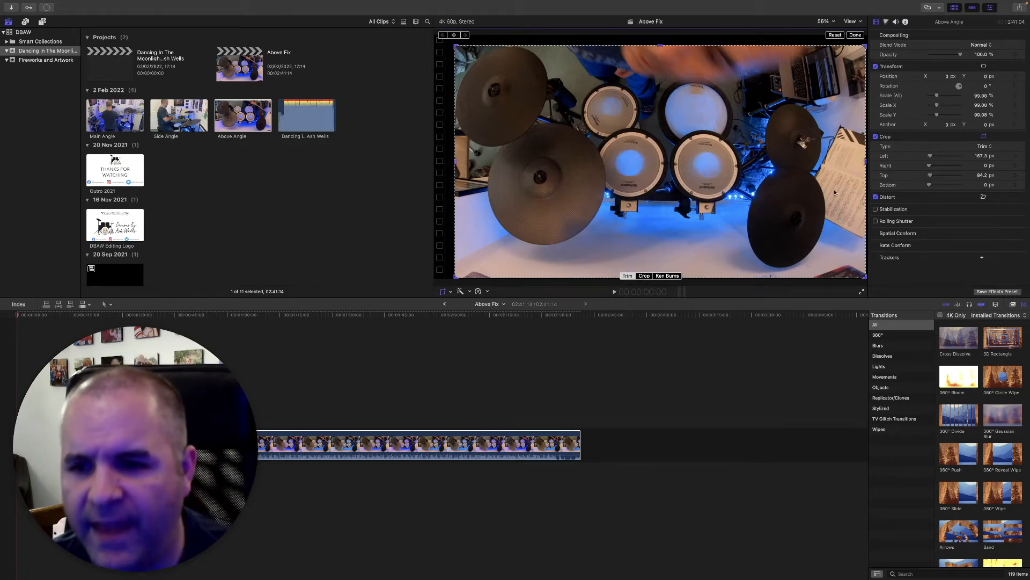
{"action": "left_click_drag", "start_coordinate": [868, 159], "coordinate": [861, 270]}
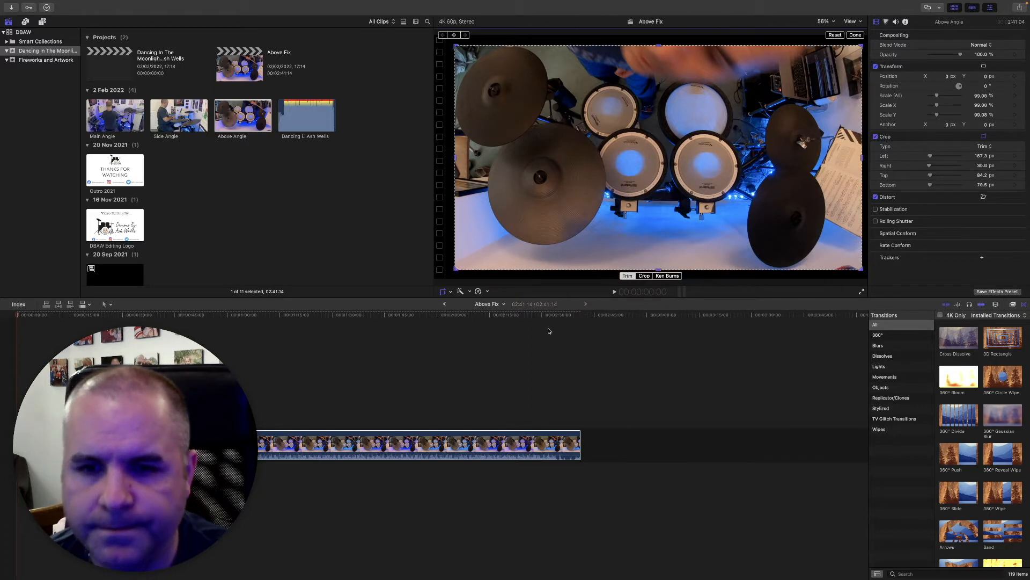
- Scale the trimmed clip up to about 112.6% wide and 112.2% high and shift it to about X 4.1 px, Y -8.2 px to fill the frame
{"action": "left_click", "coordinate": [452, 292]}
{"action": "left_click", "coordinate": [464, 302]}
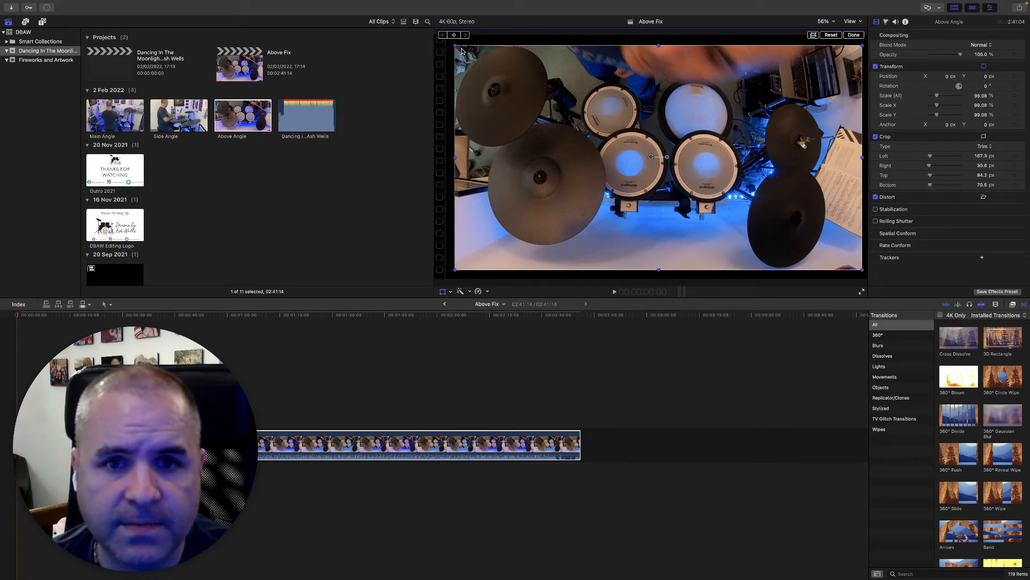
{"action": "left_click_drag", "start_coordinate": [455, 48], "coordinate": [436, 45]}
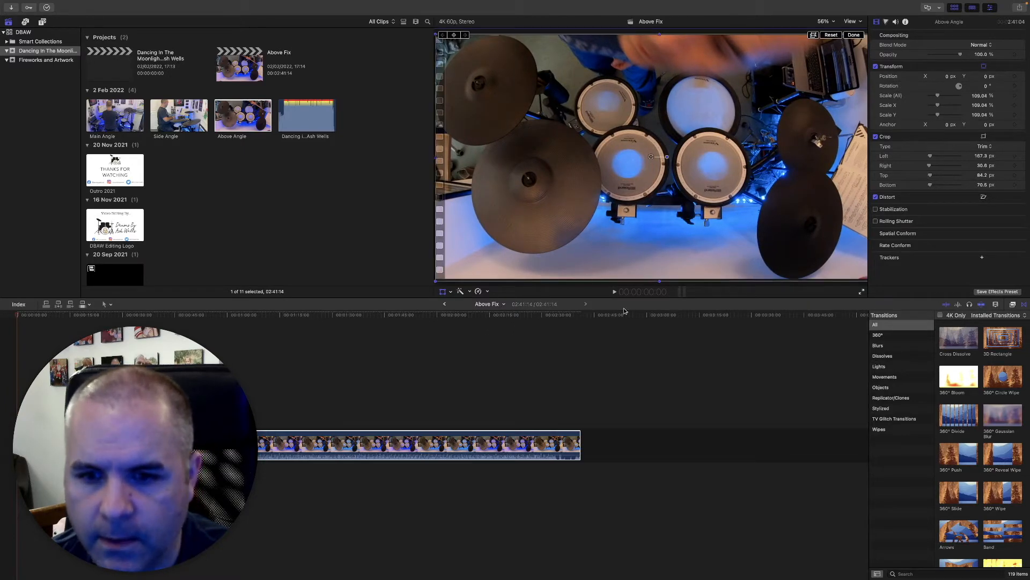
{"action": "left_click_drag", "start_coordinate": [678, 253], "coordinate": [674, 242]}
{"action": "left_click_drag", "start_coordinate": [435, 38], "coordinate": [429, 34]}
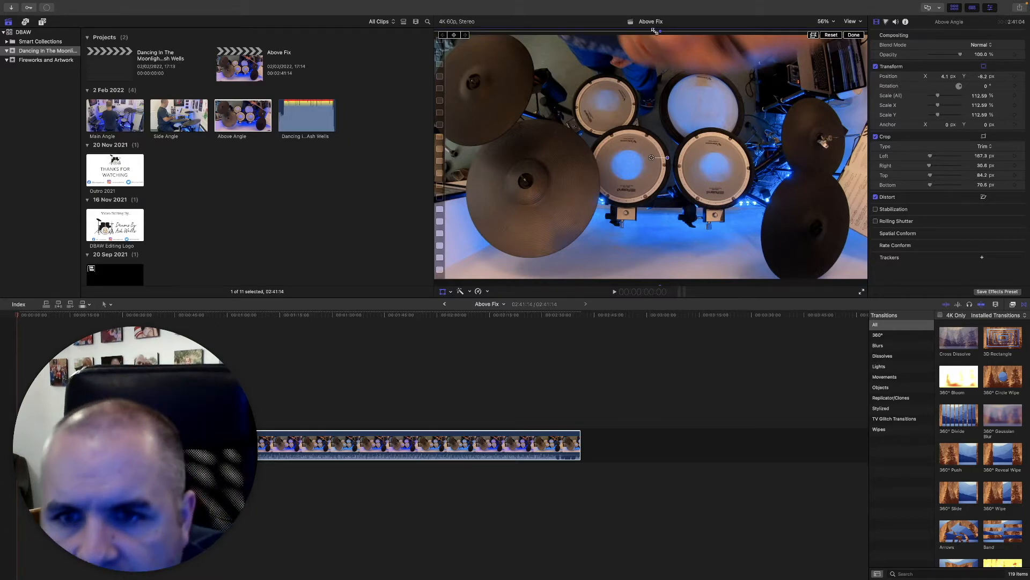
{"action": "left_click_drag", "start_coordinate": [660, 31], "coordinate": [660, 32]}
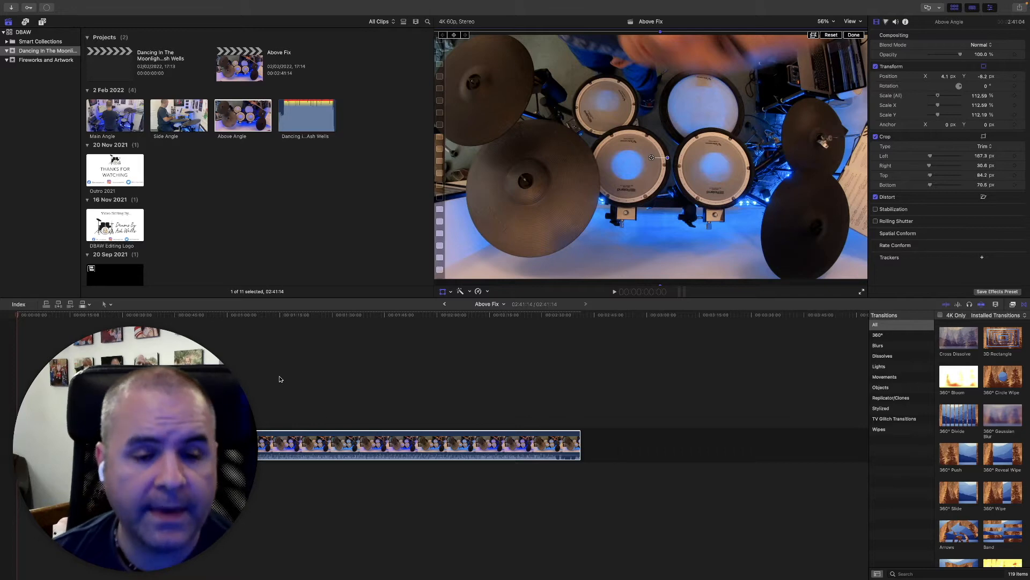
- Turn the reframed timeline clip into a compound clip named Above Fix in the Dancing In The Moonlight event
{"action": "right_click", "coordinate": [315, 444]}
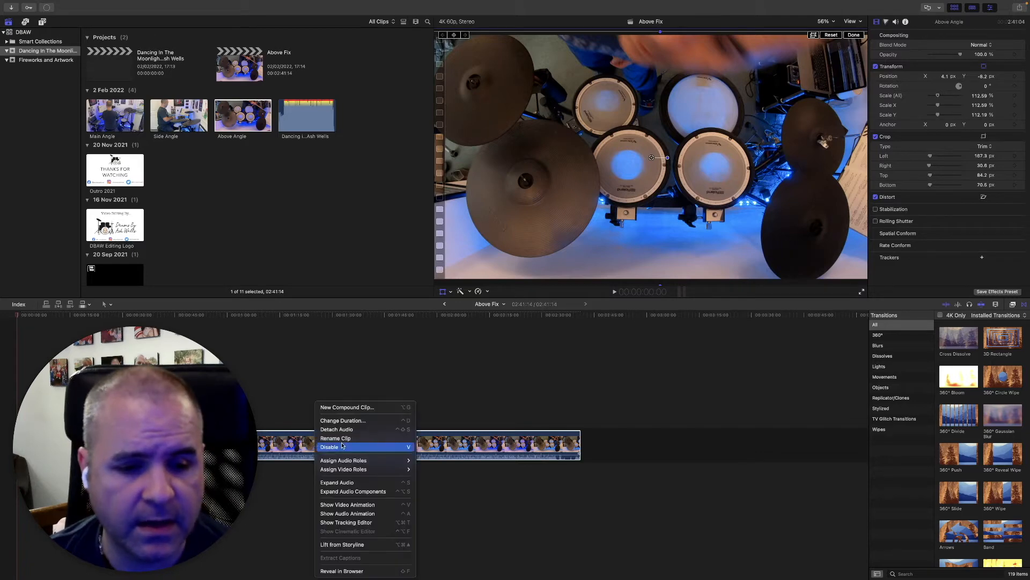
{"action": "left_click", "coordinate": [360, 410]}
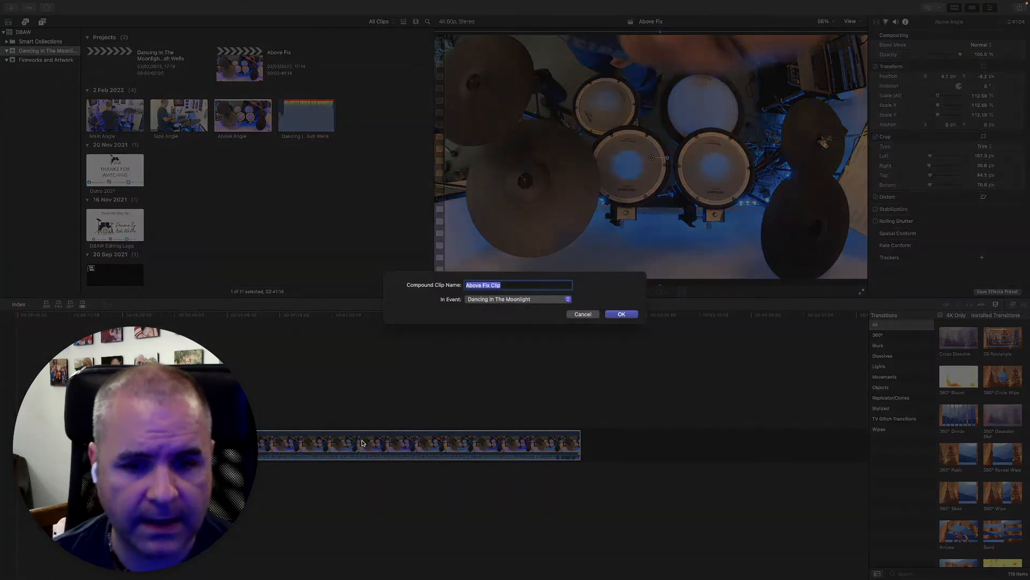
{"action": "key", "text": "Right"}
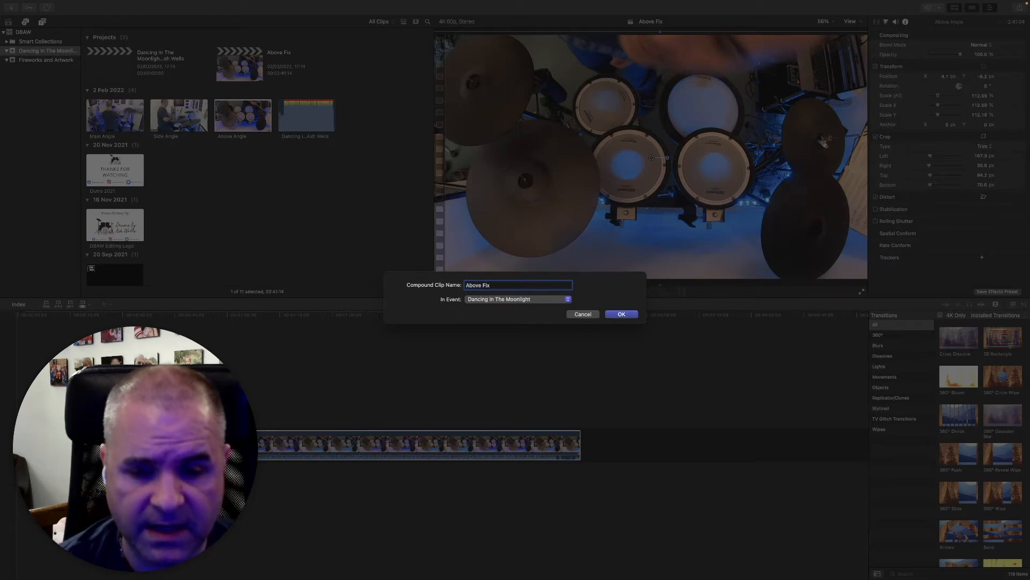
{"action": "key", "text": "Return"}
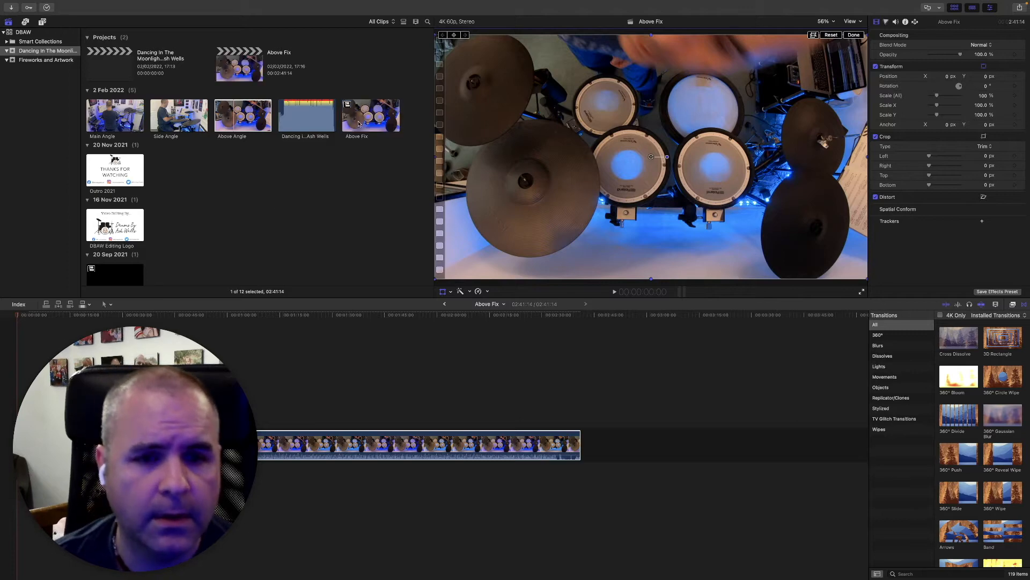
- Select the new Above Fix compound clip for a comparison with Above Angle and reopen the Dancing In The Moonlight project
{"action": "left_click", "coordinate": [368, 113]}
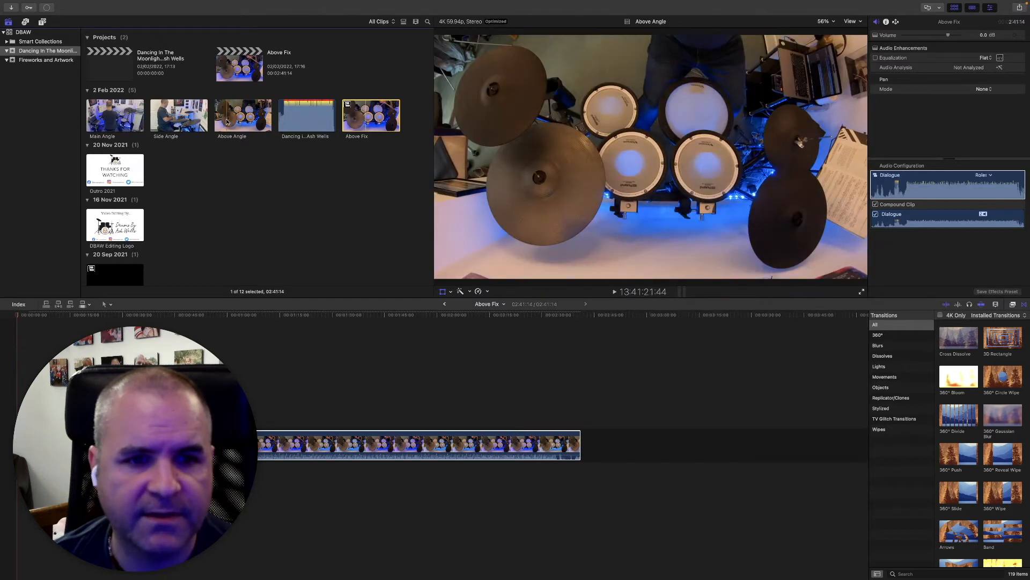
{"action": "double_click", "coordinate": [94, 74]}
{"action": "double_click", "coordinate": [245, 62]}
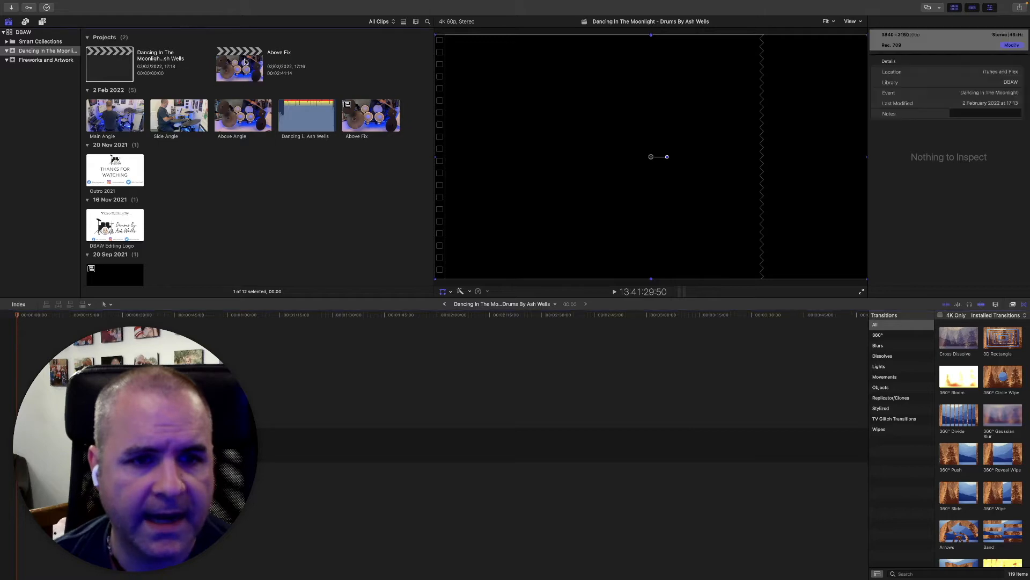
{"action": "double_click", "coordinate": [103, 62]}
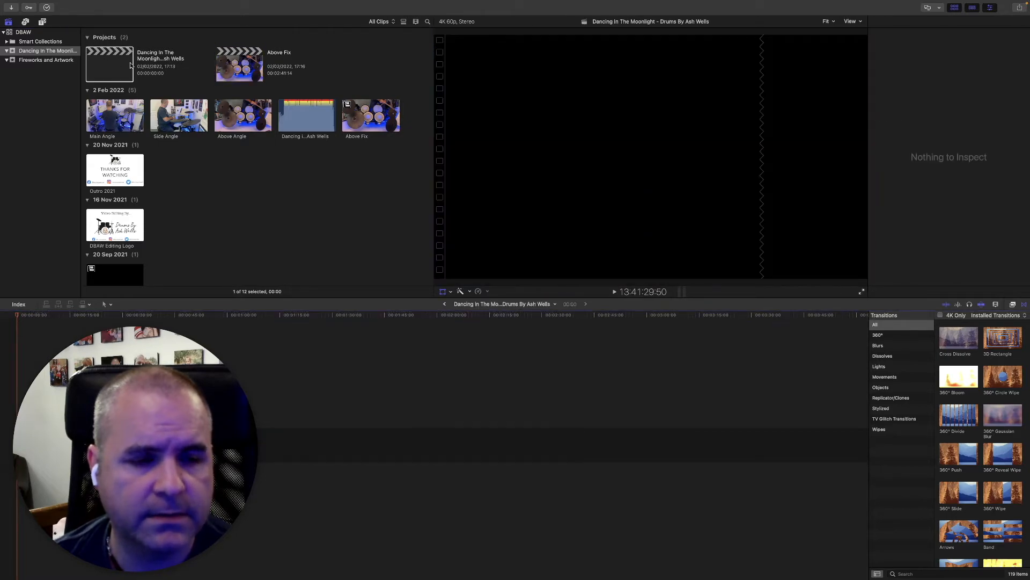
- Add the Main Angle clip to the empty timeline and lift it from the primary storyline
{"action": "left_click_drag", "start_coordinate": [113, 121], "coordinate": [258, 445]}
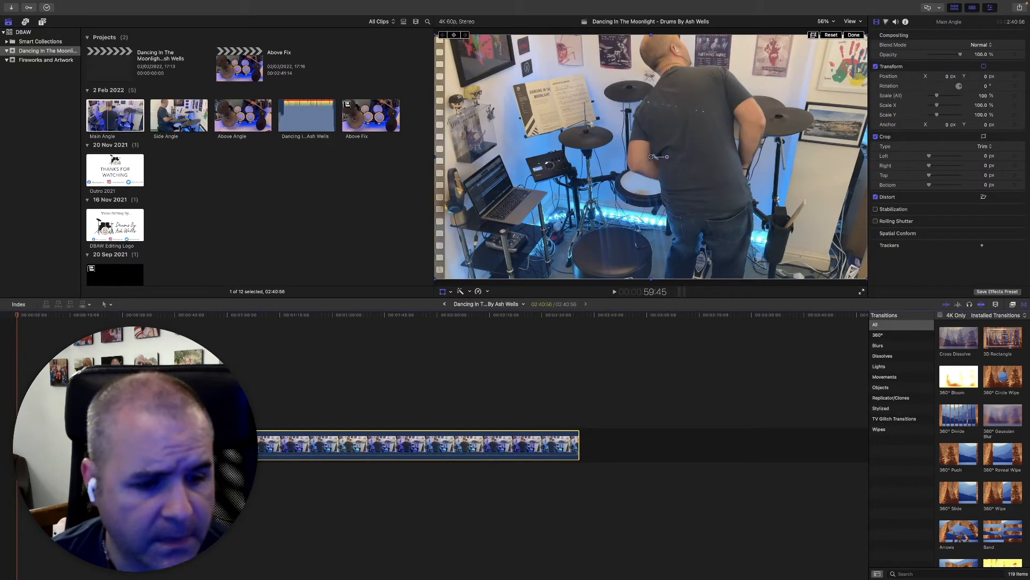
{"action": "right_click", "coordinate": [85, 444]}
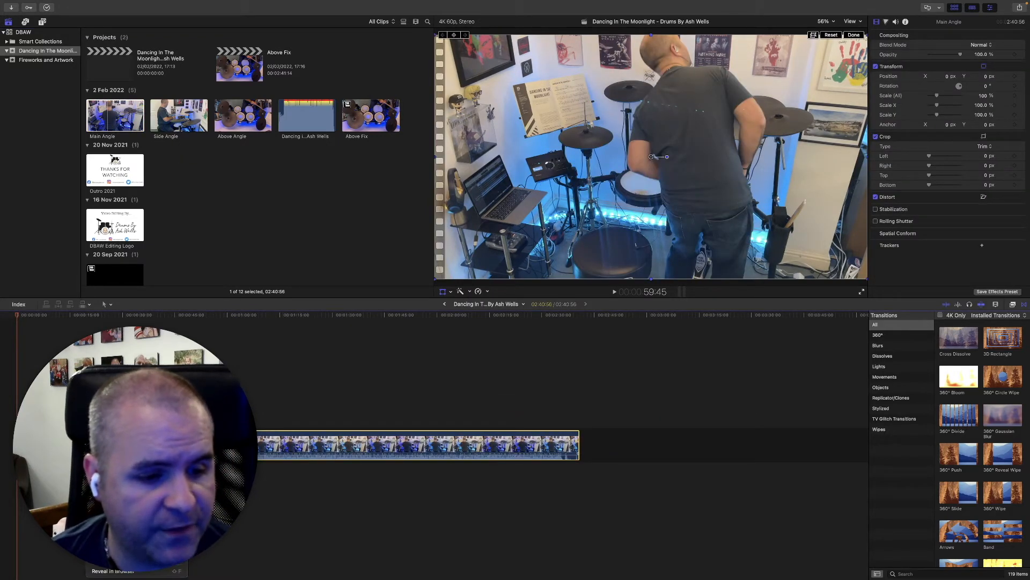
{"action": "left_click", "coordinate": [115, 496]}
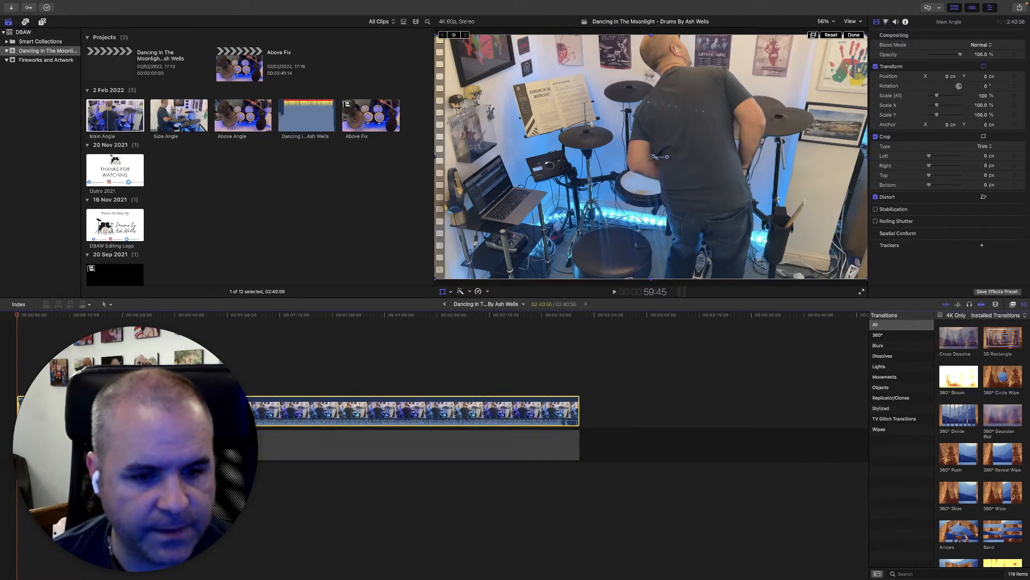
- Replace the gap beneath Main Angle with the Whites solid generator and raise its highlights exposure for a brighter white
{"action": "left_click", "coordinate": [40, 21]}
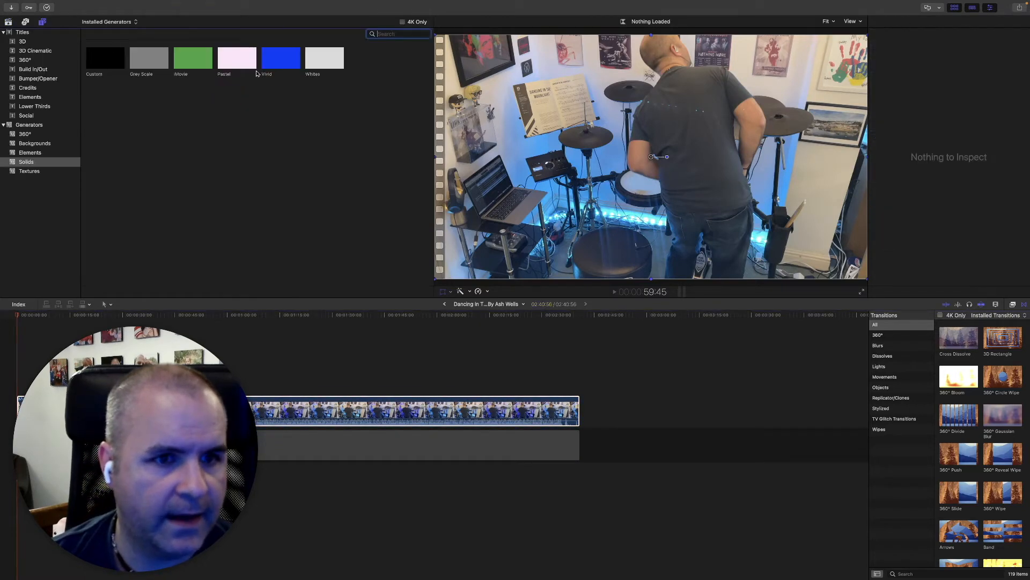
{"action": "left_click_drag", "start_coordinate": [320, 64], "coordinate": [268, 446]}
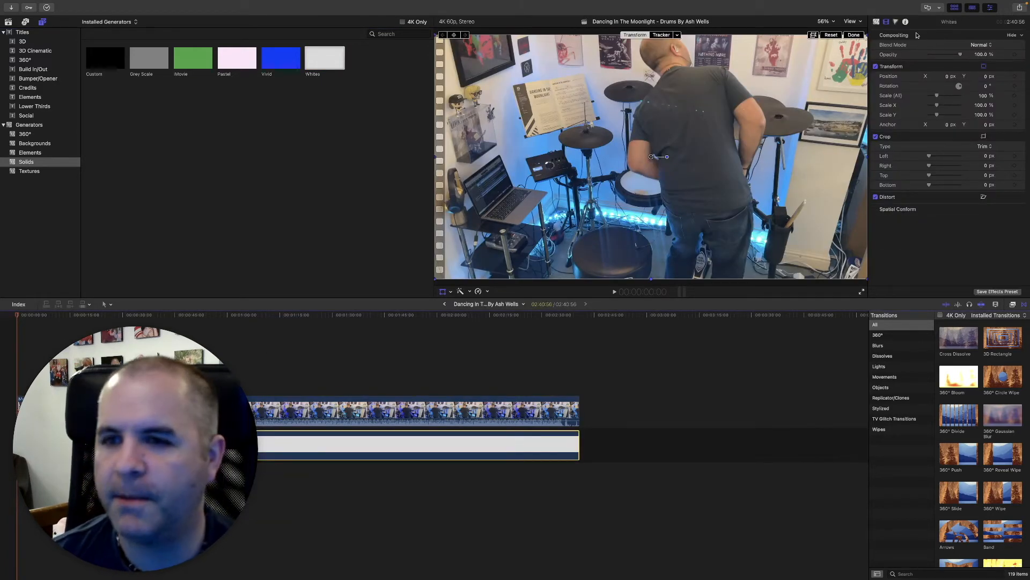
{"action": "key", "text": "super+6"}
{"action": "left_click_drag", "start_coordinate": [997, 105], "coordinate": [999, 61]}
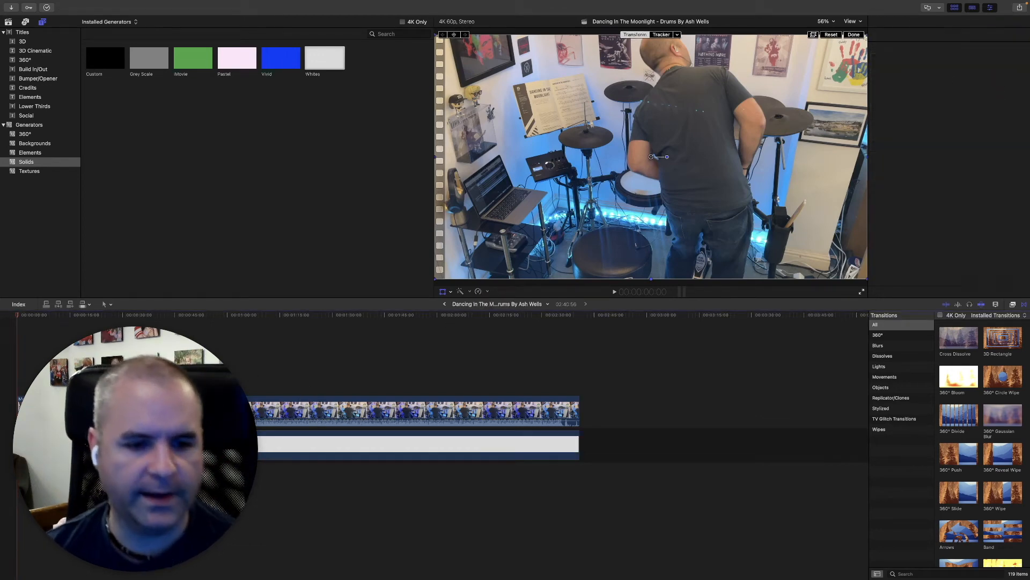
- Find the Simple Border effect by searching the effects for "border" and apply it to the Main Angle clip
{"action": "left_click", "coordinate": [224, 411]}
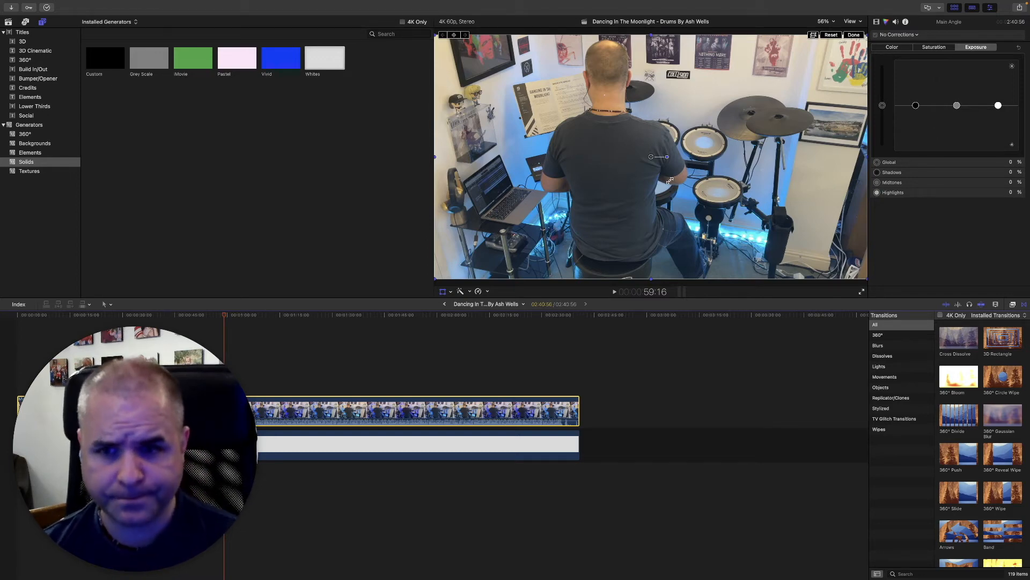
{"action": "left_click", "coordinate": [1013, 306]}
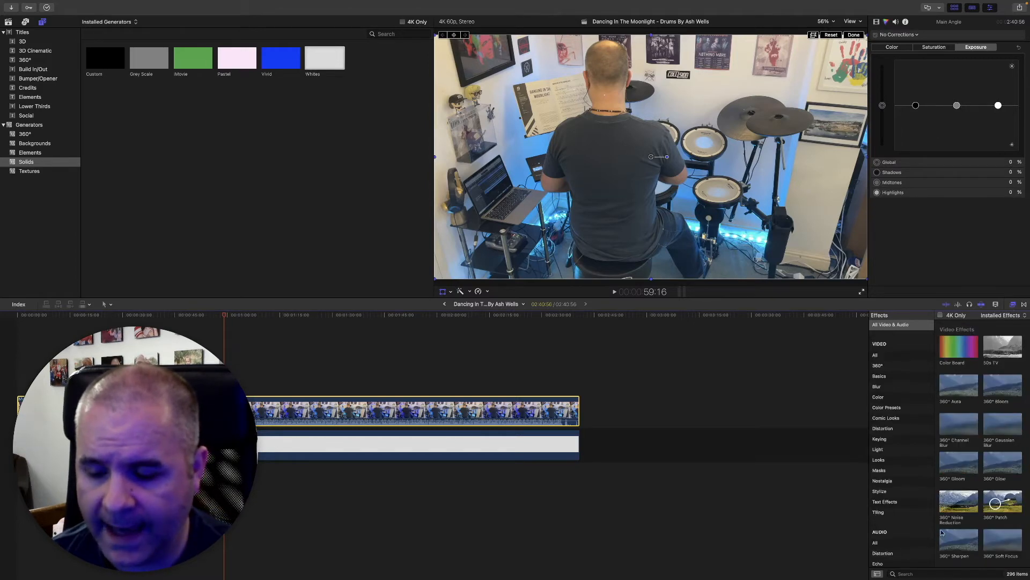
{"action": "left_click", "coordinate": [925, 574]}
{"action": "type", "text": "borde"}
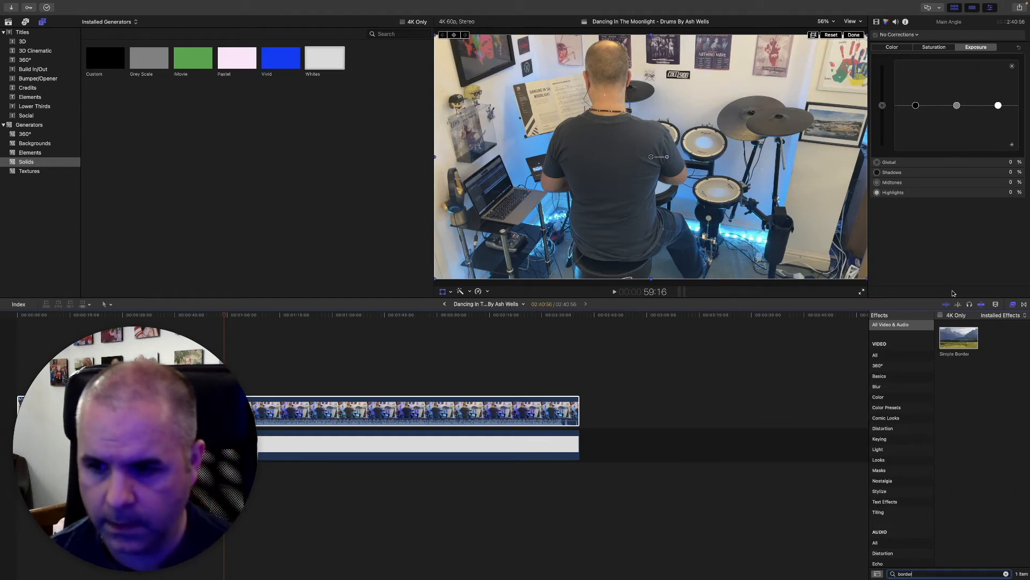
{"action": "type", "text": "r"}
{"action": "left_click_drag", "start_coordinate": [961, 344], "coordinate": [451, 420]}
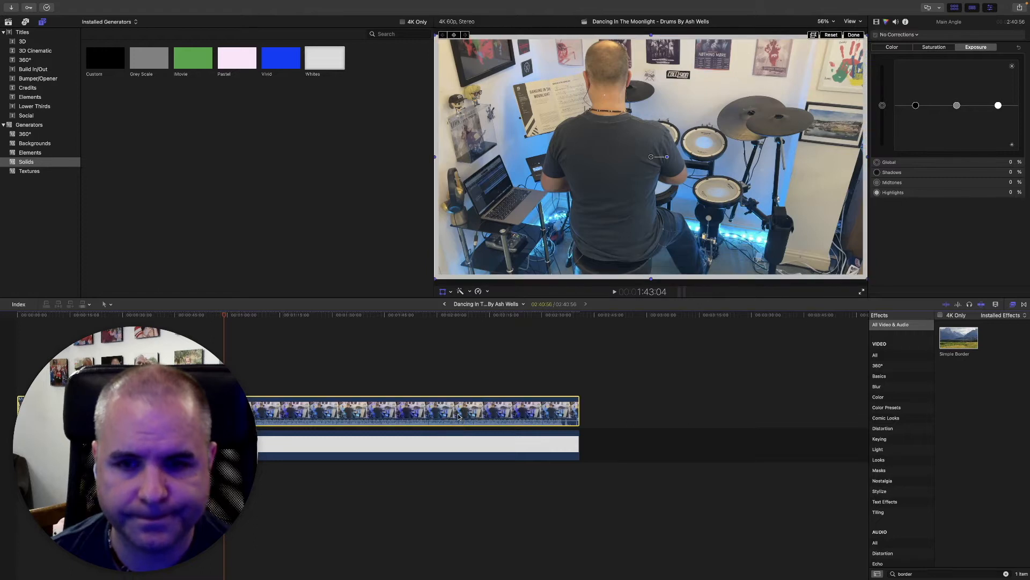
- Set the Simple Border's width to 6 and its color to white on the Main Angle clip
{"action": "left_click", "coordinate": [877, 23]}
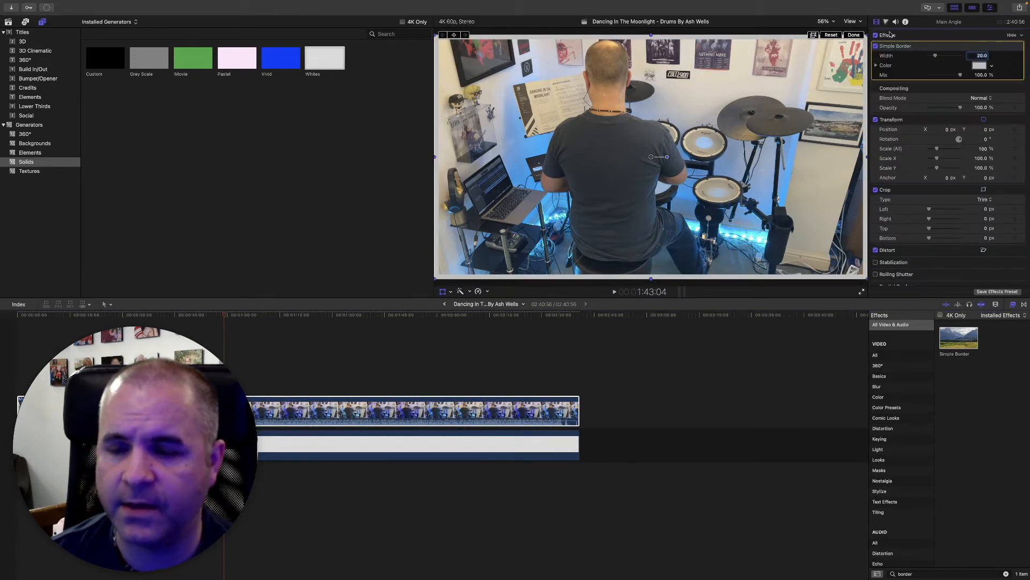
{"action": "double_click", "coordinate": [982, 56]}
{"action": "type", "text": "6"}
{"action": "left_click", "coordinate": [991, 75]}
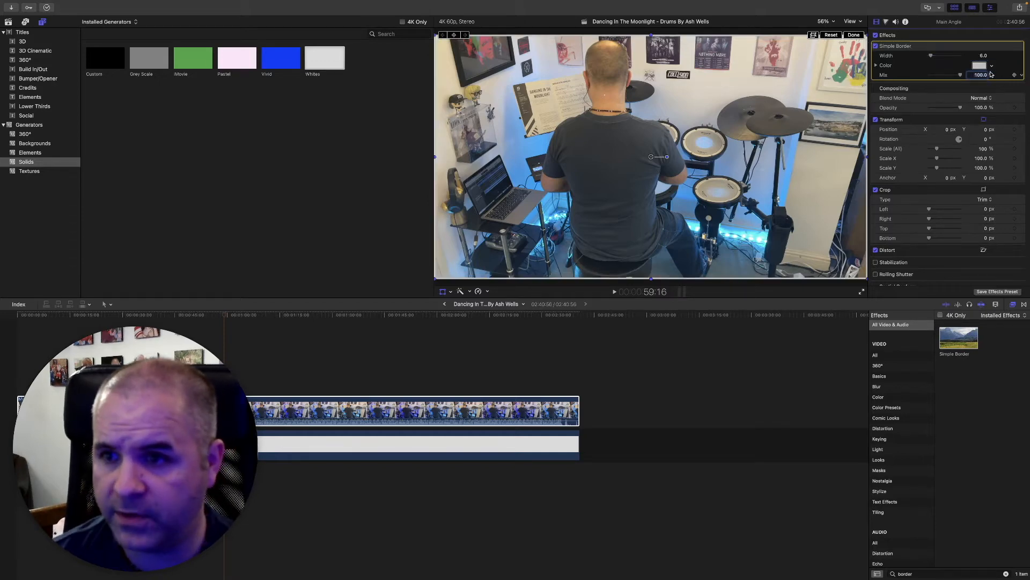
{"action": "left_click", "coordinate": [991, 66]}
{"action": "left_click", "coordinate": [933, 77]}
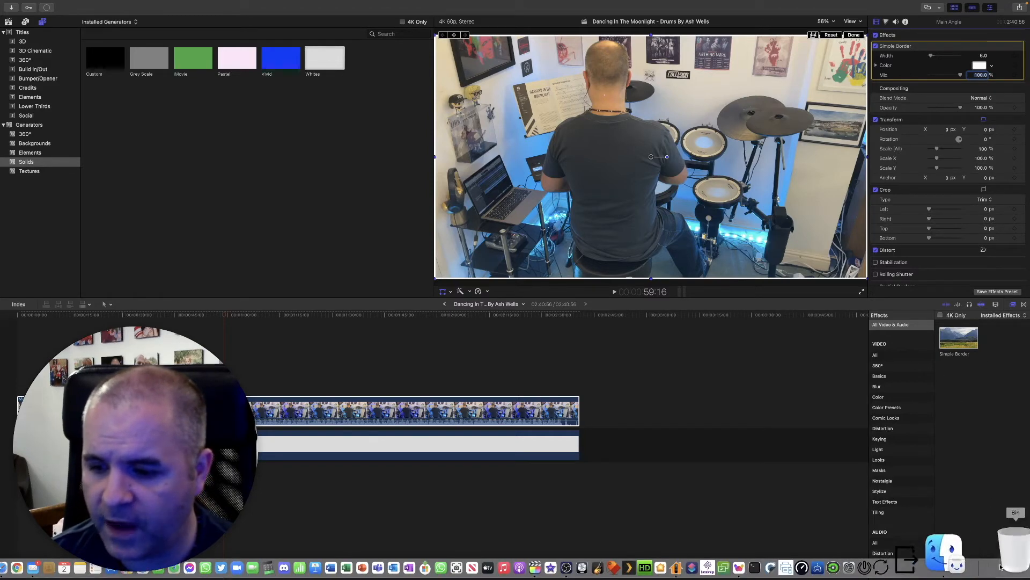
- Clear the effects search and browse the full sets of installed effects and transitions
{"action": "left_click", "coordinate": [1007, 574]}
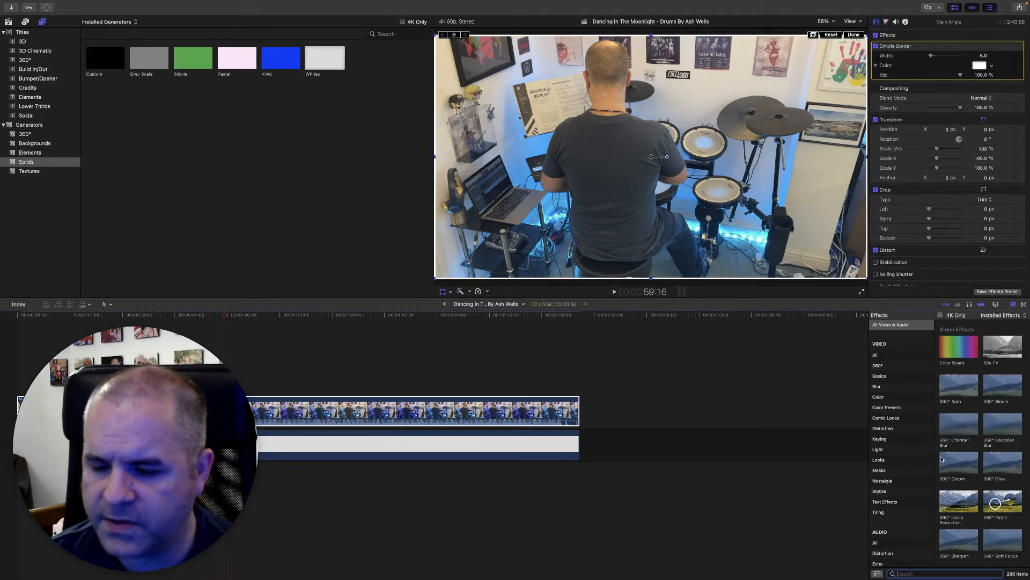
{"action": "scroll", "coordinate": [907, 424], "scroll_direction": "down", "scroll_amount": 1}
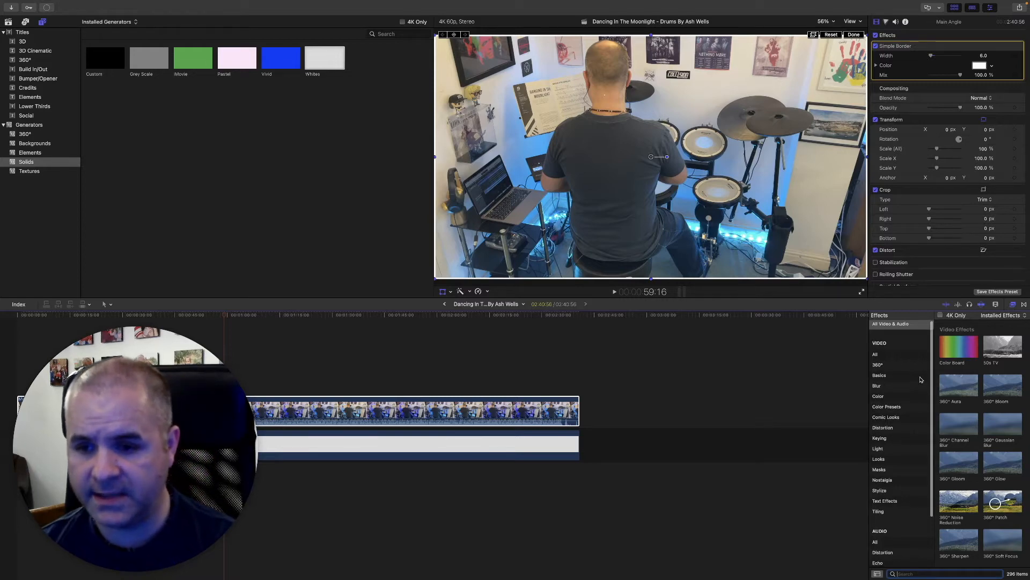
{"action": "scroll", "coordinate": [990, 380], "scroll_direction": "down", "scroll_amount": 10}
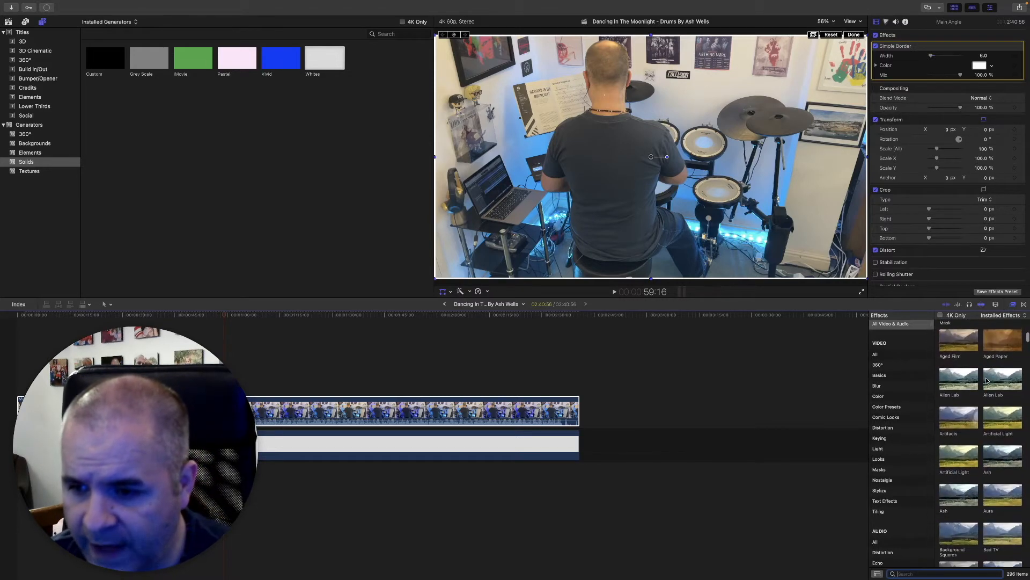
{"action": "scroll", "coordinate": [987, 380], "scroll_direction": "down", "scroll_amount": 10}
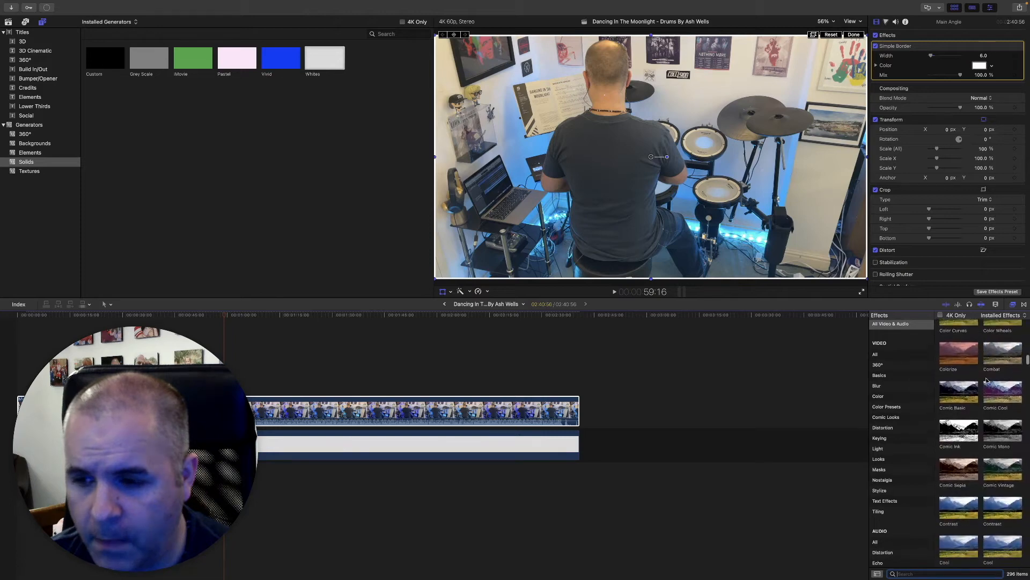
{"action": "scroll", "coordinate": [987, 380], "scroll_direction": "up", "scroll_amount": 5}
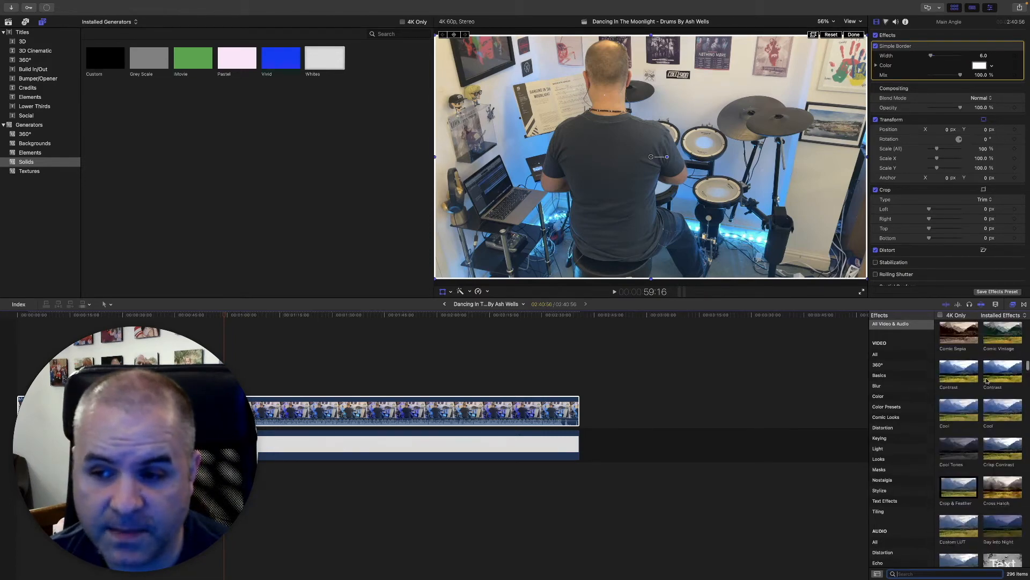
{"action": "scroll", "coordinate": [987, 380], "scroll_direction": "up", "scroll_amount": 2}
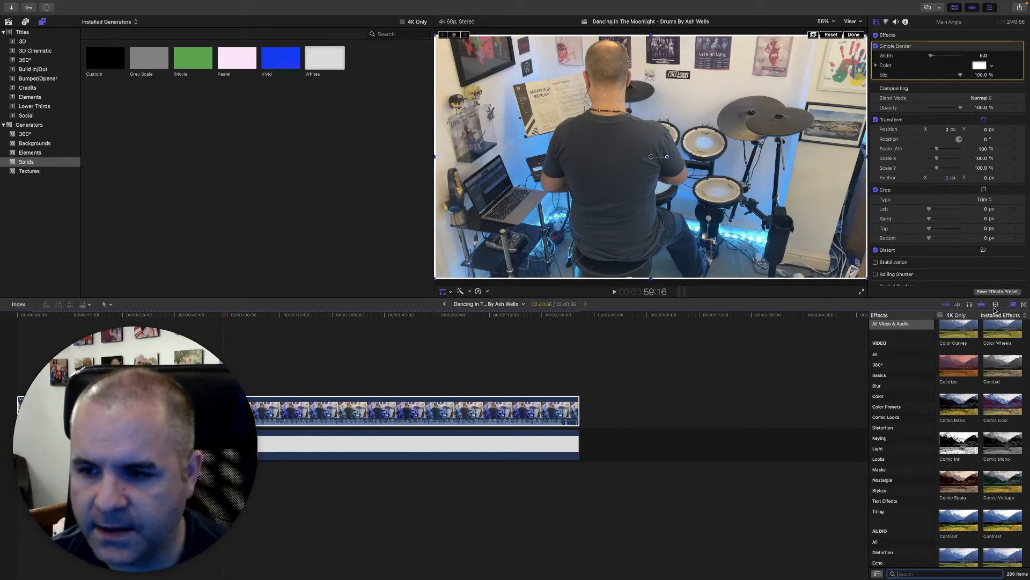
{"action": "left_click", "coordinate": [1024, 305]}
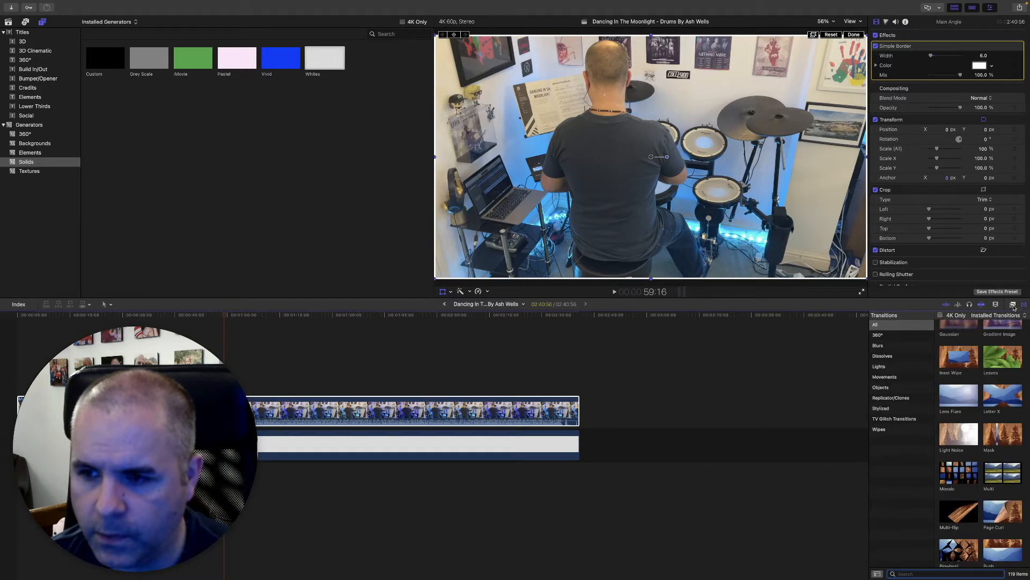
{"action": "left_click", "coordinate": [1014, 305]}
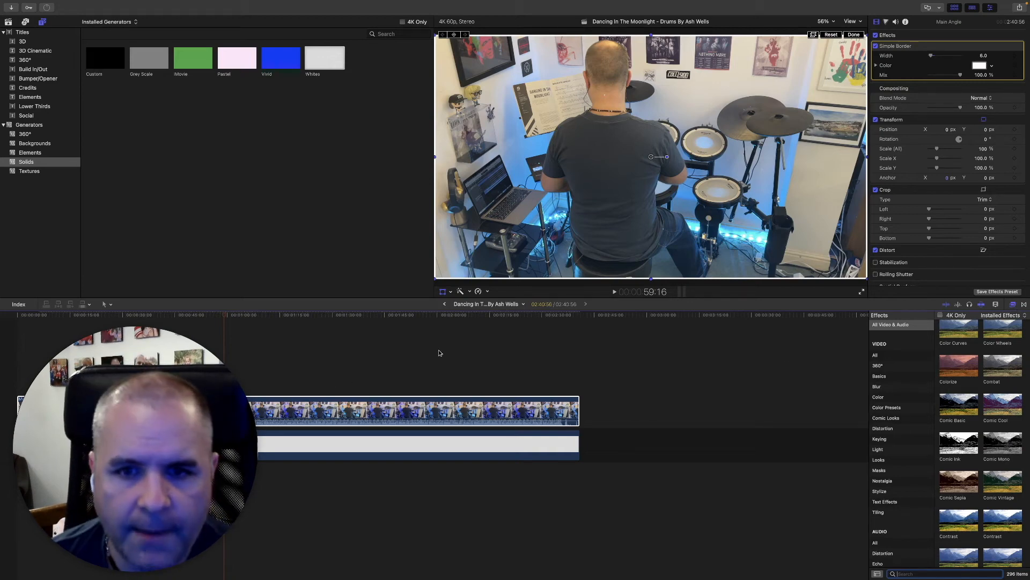
- Add the Side Angle clip above Main Angle near the timeline's start and nudge it slightly earlier
{"action": "left_click", "coordinate": [9, 22]}
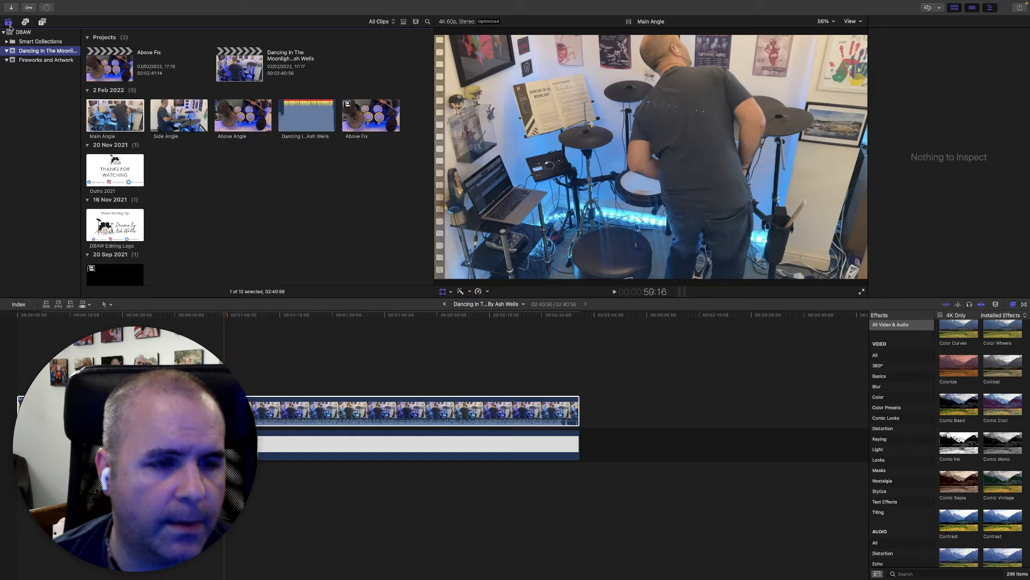
{"action": "left_click", "coordinate": [220, 172]}
{"action": "left_click_drag", "start_coordinate": [177, 116], "coordinate": [49, 373]}
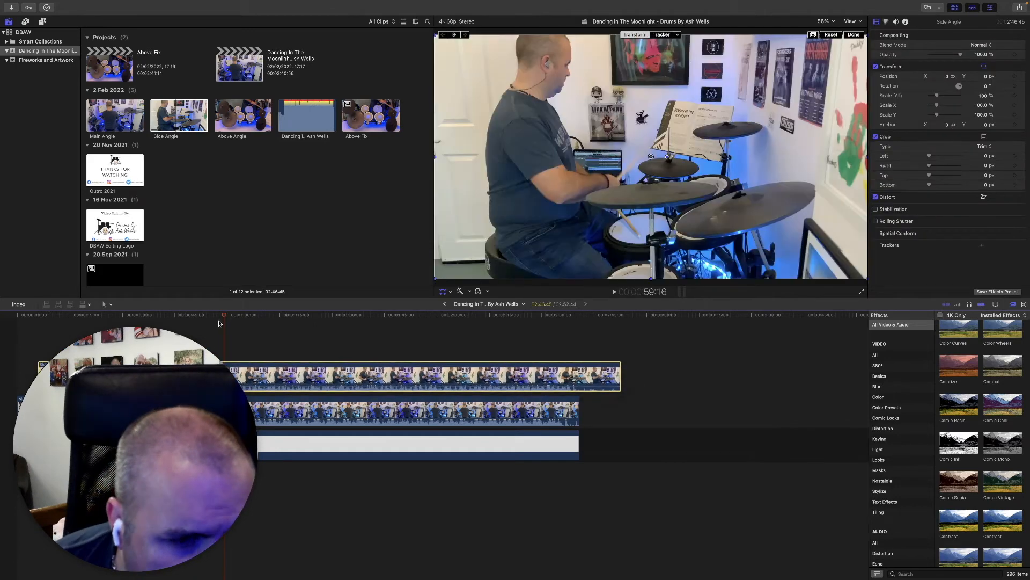
{"action": "left_click_drag", "start_coordinate": [224, 316], "coordinate": [155, 315]}
{"action": "left_click_drag", "start_coordinate": [140, 377], "coordinate": [131, 377]}
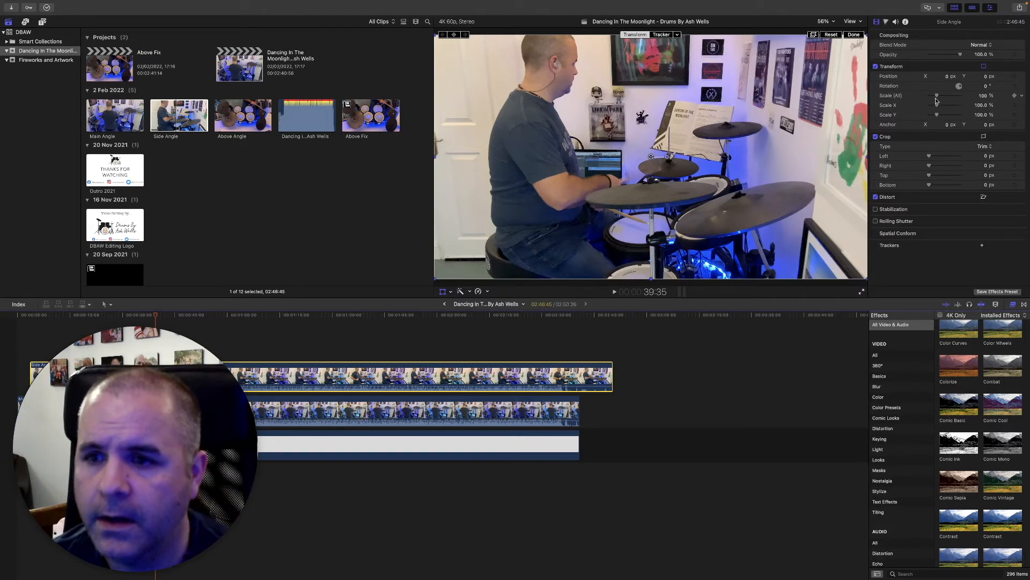
- Try moving the Side Angle clip to about X -31, Y -77 px and enlarging it to 108%
{"action": "left_click", "coordinate": [948, 76]}
{"action": "left_click_drag", "start_coordinate": [947, 76], "coordinate": [988, 170]}
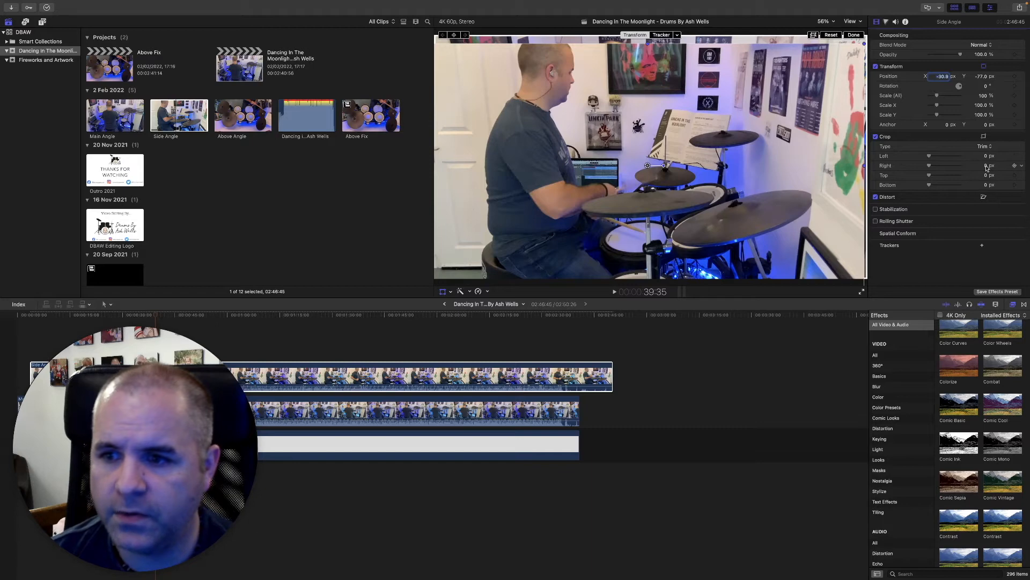
{"action": "left_click", "coordinate": [982, 95]}
{"action": "type", "text": "143"}
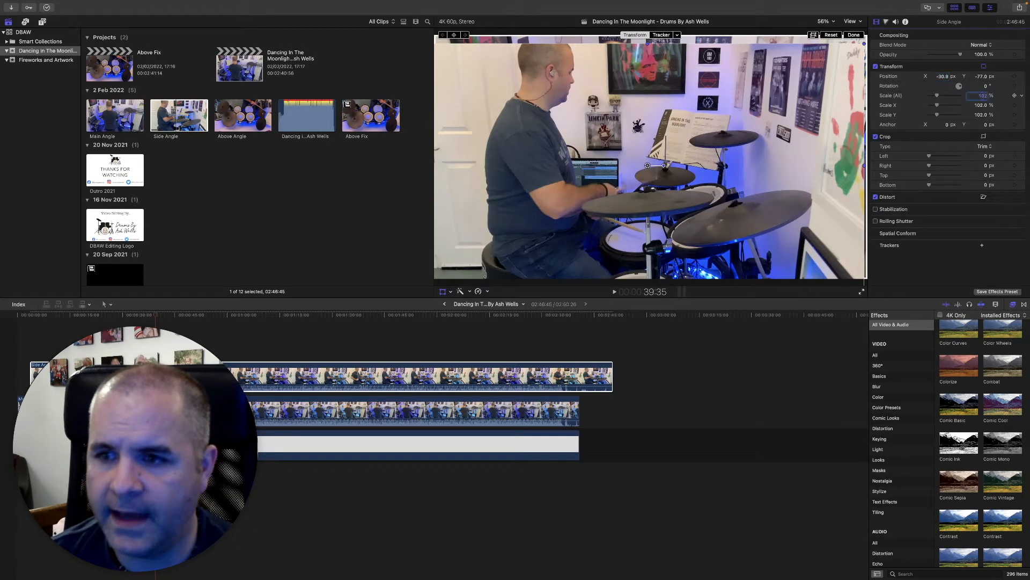
{"action": "key", "text": "Return"}
{"action": "type", "text": "124"}
{"action": "key", "text": "Return"}
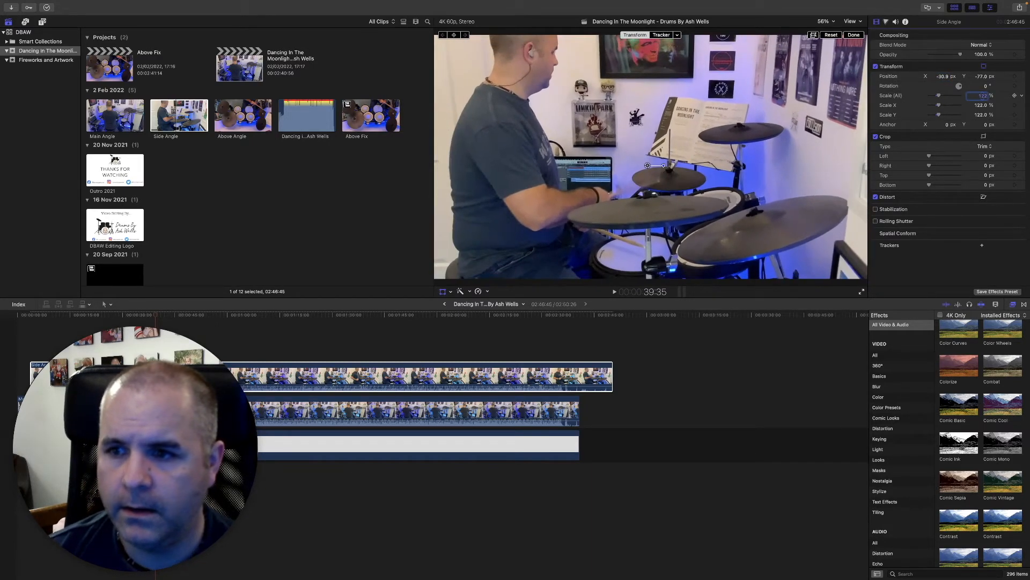
{"action": "type", "text": "108"}
{"action": "key", "text": "Return"}
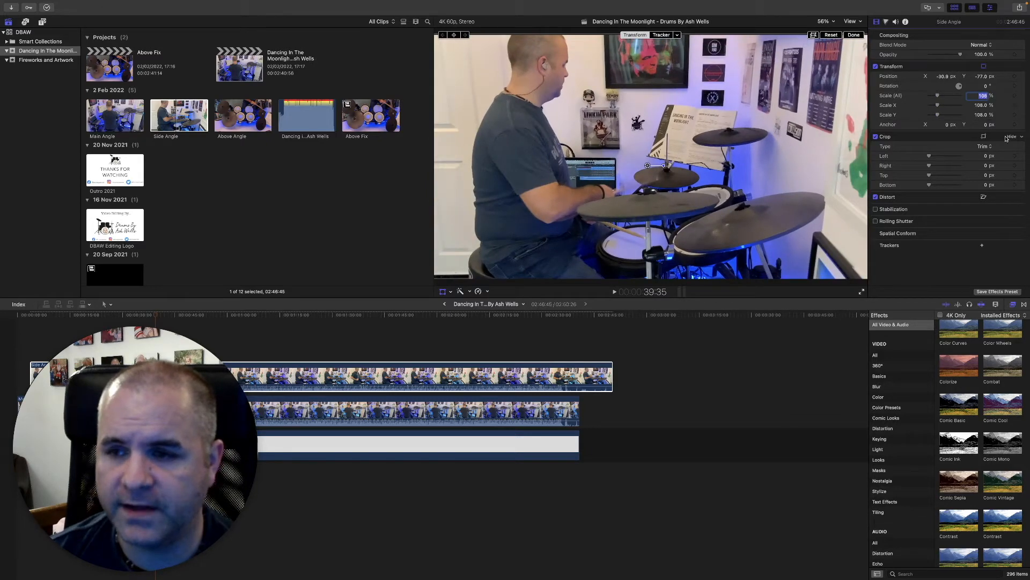
- Scale the Side Angle clip to 50% and set its position to X 958.1 px and Y 537 px
{"action": "type", "text": "50"}
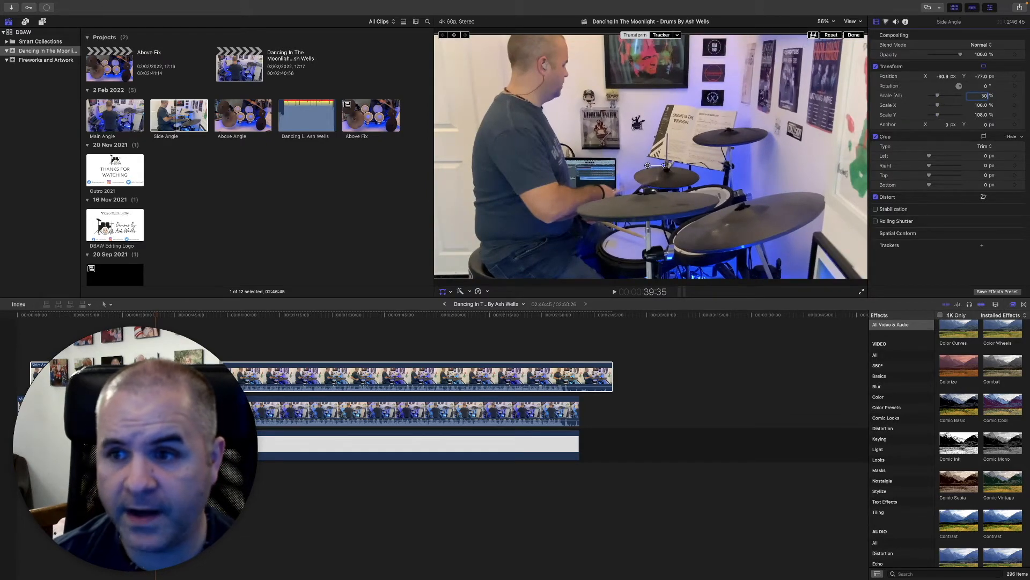
{"action": "key", "text": "Return"}
{"action": "left_click", "coordinate": [943, 77]}
{"action": "type", "text": "958.1"}
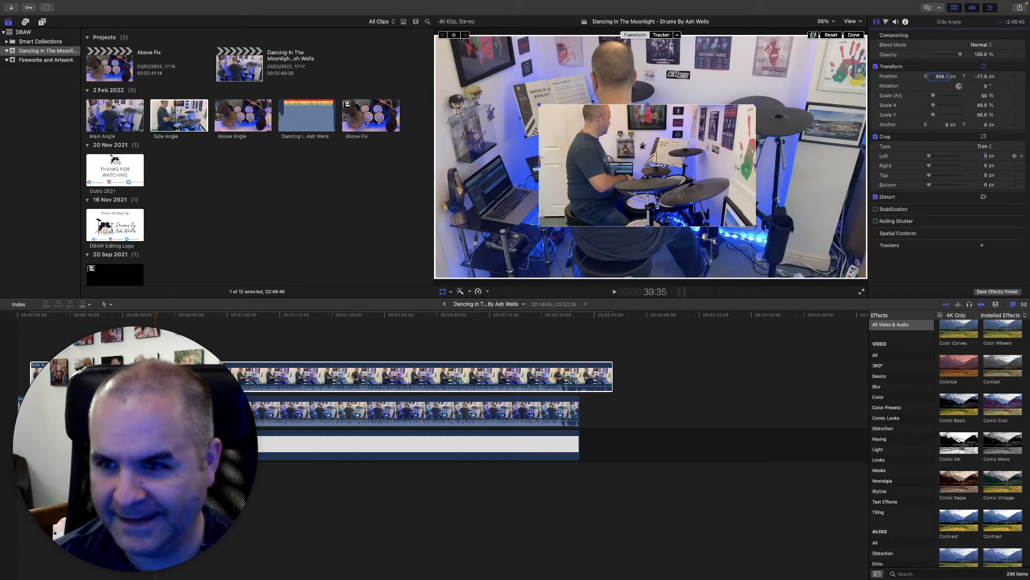
{"action": "key", "text": "Tab"}
{"action": "type", "text": "5"}
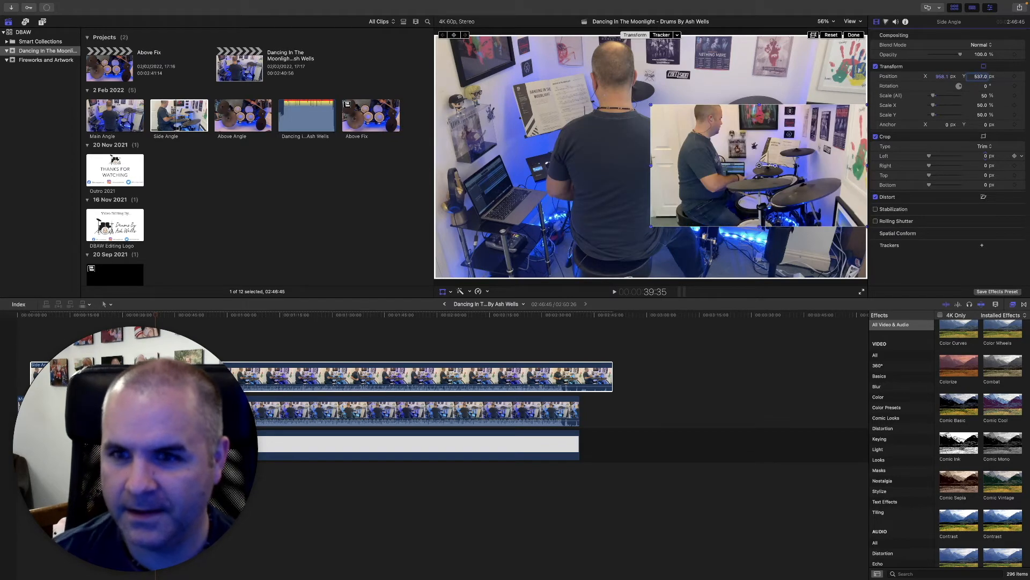
- Try an X position of 0 px for the Side Angle clip and re-enter its opacity
{"action": "left_click", "coordinate": [945, 80]}
{"action": "left_click", "coordinate": [982, 79]}
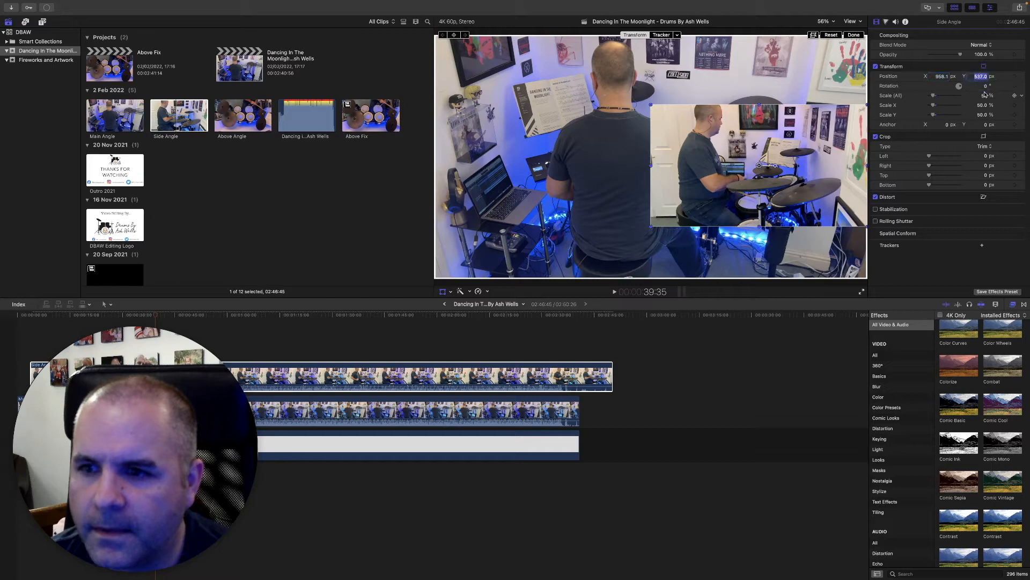
{"action": "left_click", "coordinate": [945, 79]}
{"action": "type", "text": "0"}
{"action": "key", "text": "Return"}
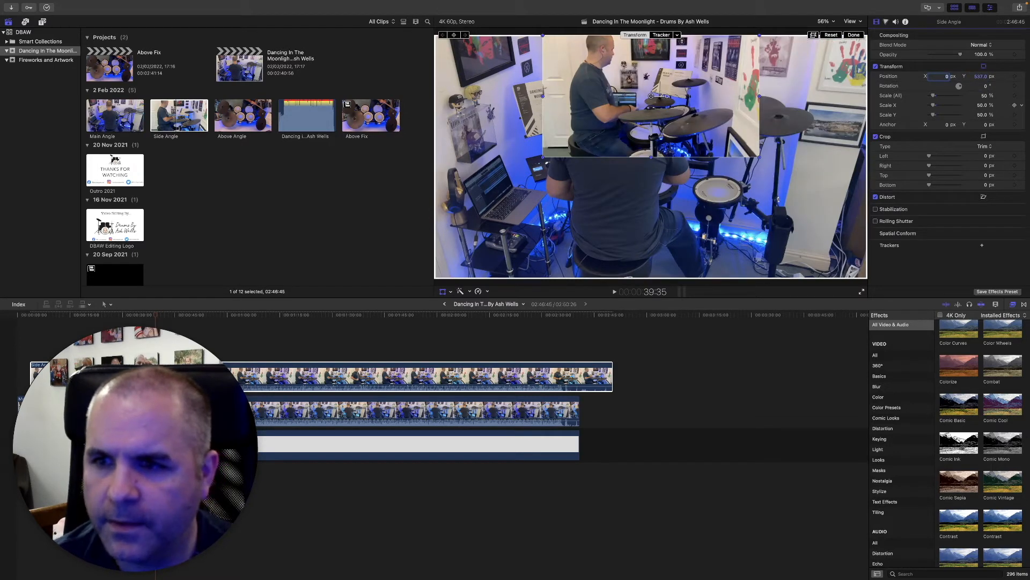
{"action": "left_click", "coordinate": [981, 54]}
{"action": "type", "text": "9"}
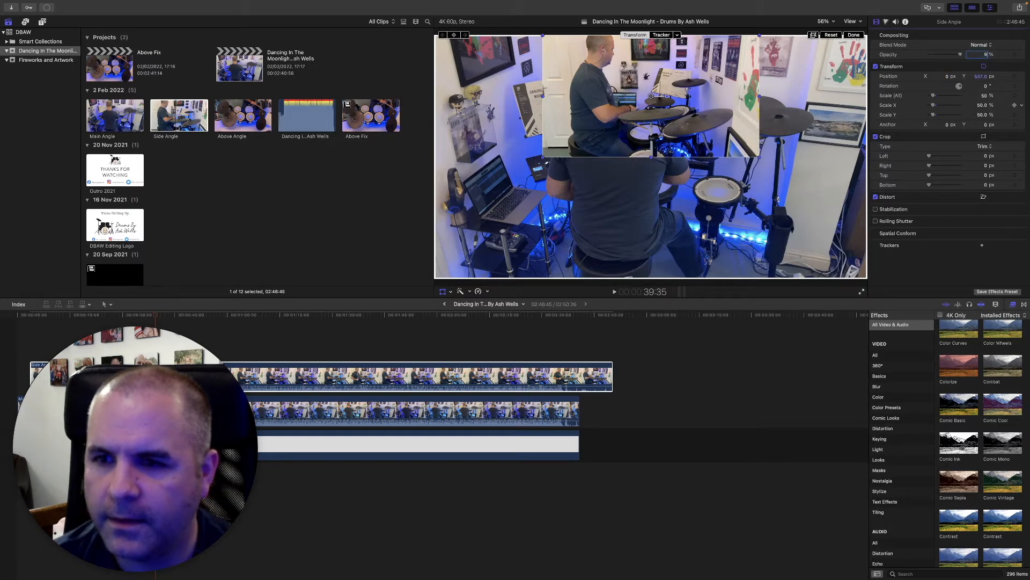
{"action": "type", "text": "00"}
{"action": "key", "text": "Tab"}
{"action": "key", "text": "Tab"}
{"action": "key", "text": "shift+Tab"}
- Set the Side Angle clip's X position to 958.1 px
{"action": "type", "text": "958"}
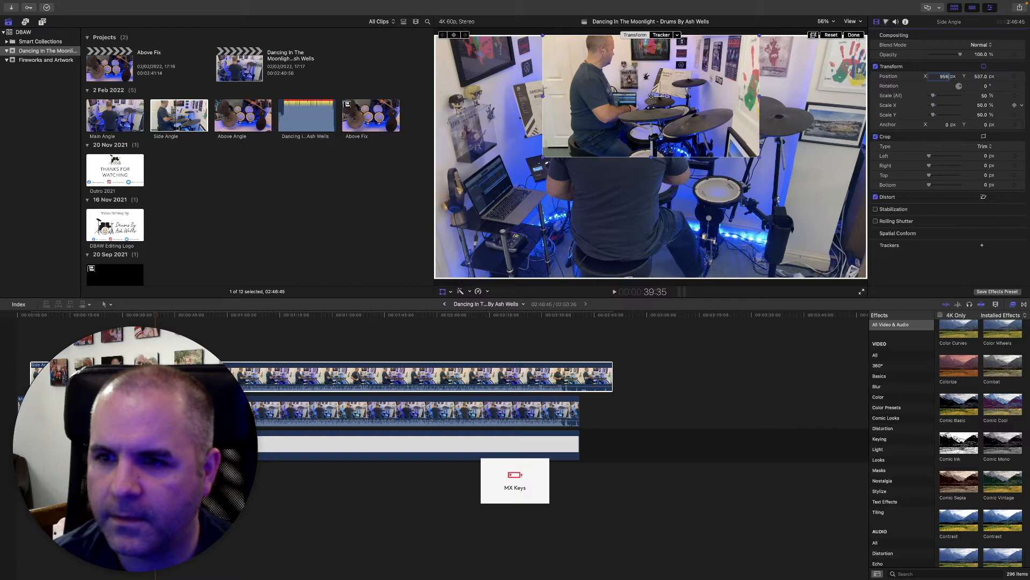
{"action": "type", "text": ".1"}
{"action": "key", "text": "Return"}
{"action": "key", "text": "Tab"}
{"action": "key", "text": "Tab"}
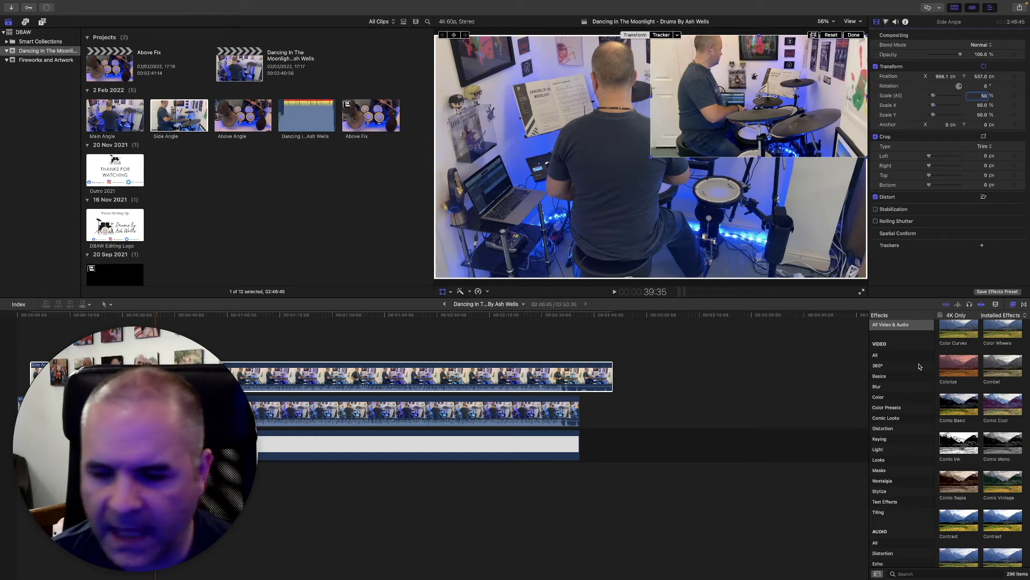
- Search the effects for "bor" and apply Simple Border to the Side Angle clip
{"action": "left_click", "coordinate": [924, 574]}
{"action": "type", "text": "bpo"}
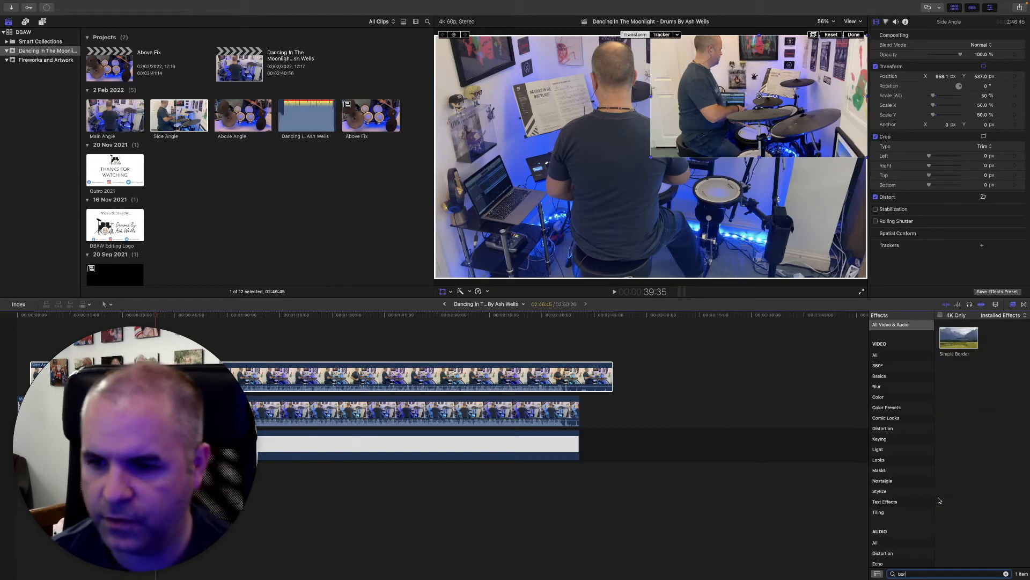
{"action": "left_click_drag", "start_coordinate": [958, 343], "coordinate": [445, 379]}
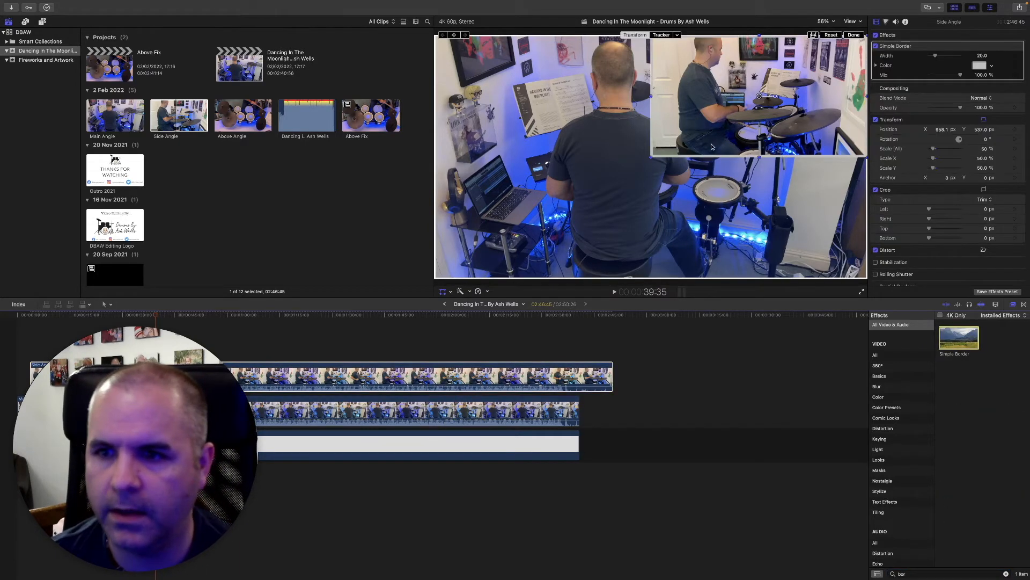
- Set the Side Angle clip's Simple Border width to 10 and its color to white
{"action": "left_click", "coordinate": [981, 55]}
{"action": "type", "text": "10"}
{"action": "key", "text": "Return"}
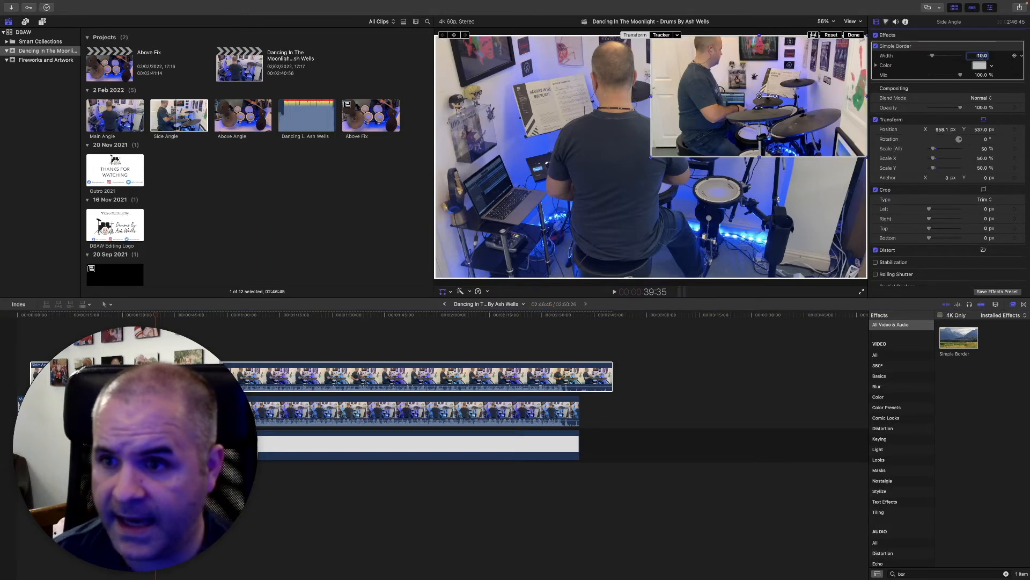
{"action": "left_click", "coordinate": [991, 67]}
{"action": "left_click", "coordinate": [928, 78]}
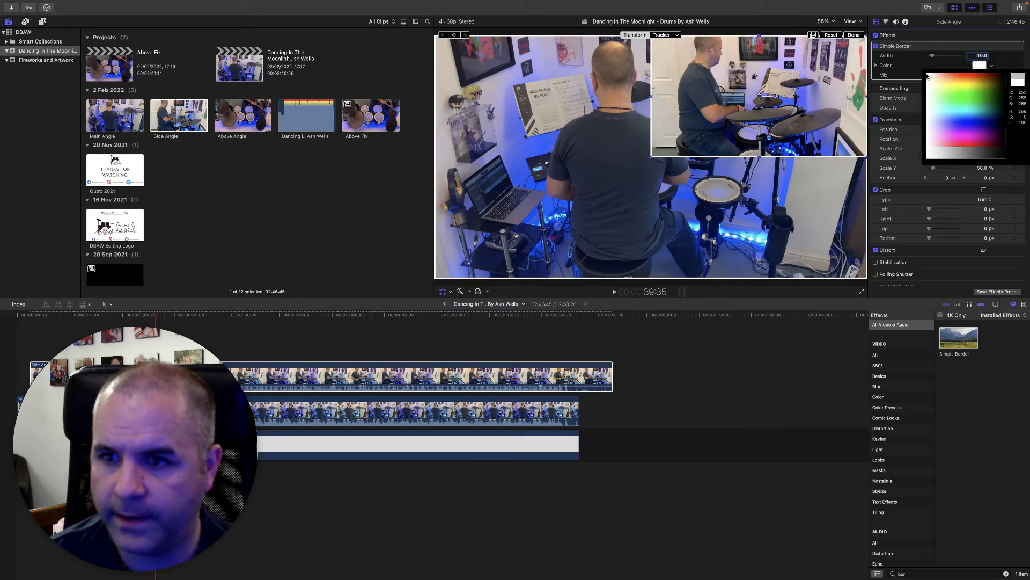
- Add the Above Fix compound clip above Side Angle and shift it earlier, close to the timeline's start
{"action": "left_click", "coordinate": [101, 166]}
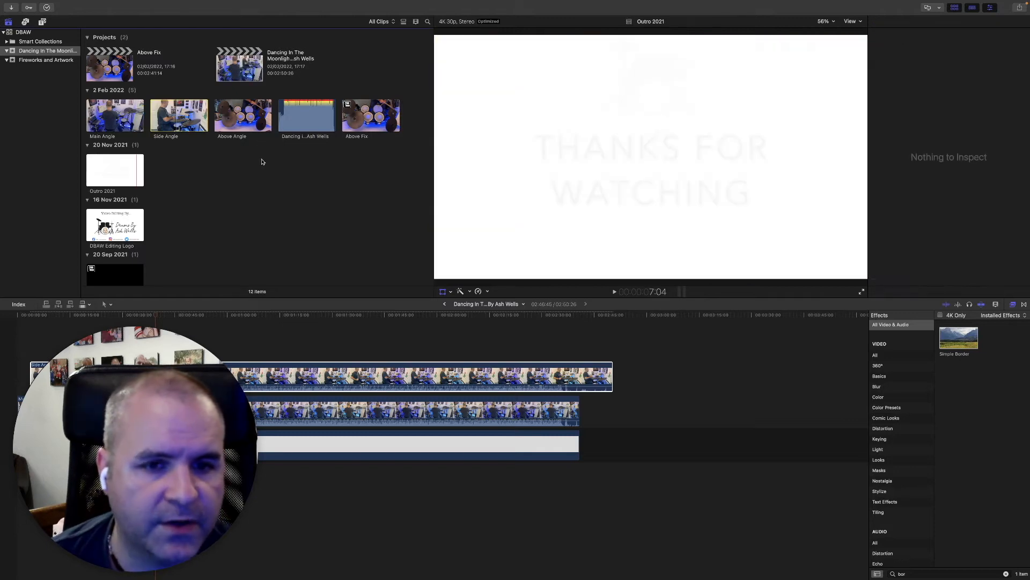
{"action": "left_click", "coordinate": [365, 113]}
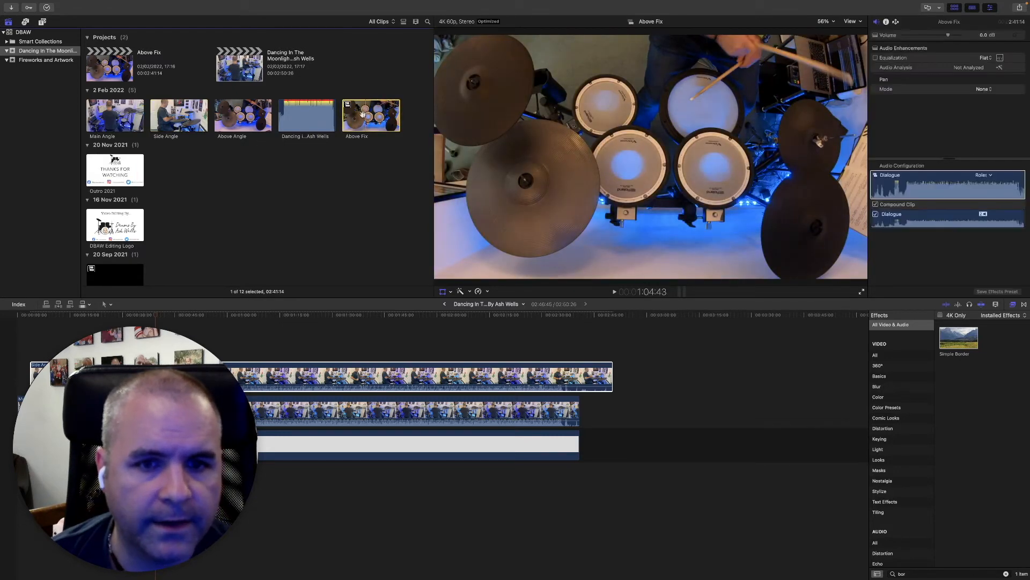
{"action": "left_click_drag", "start_coordinate": [365, 113], "coordinate": [84, 346]}
{"action": "left_click_drag", "start_coordinate": [218, 342], "coordinate": [137, 341]}
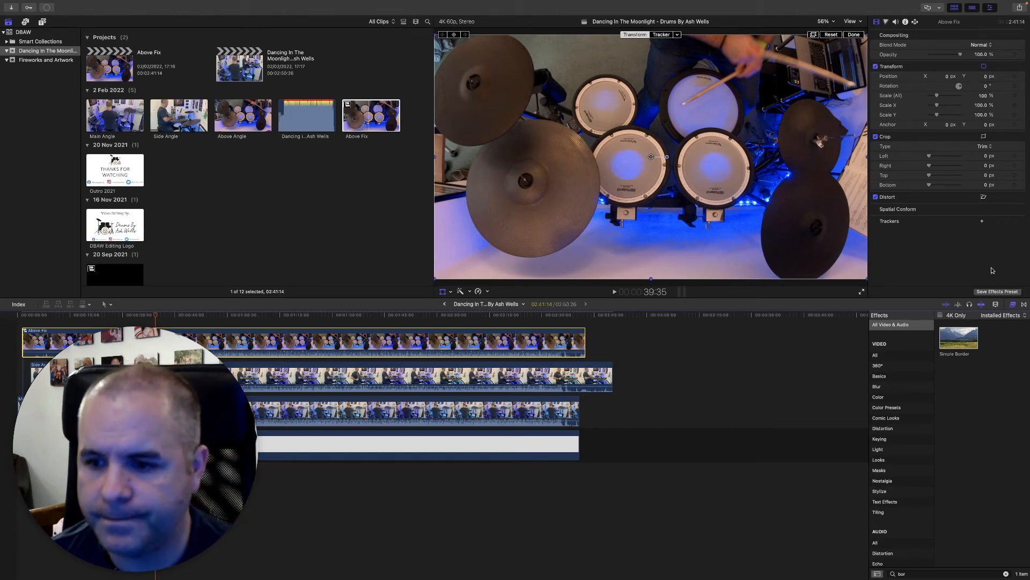
- Apply Simple Border to the Above Fix clip with a width of 10 and a white color
{"action": "left_click_drag", "start_coordinate": [960, 337], "coordinate": [528, 339]}
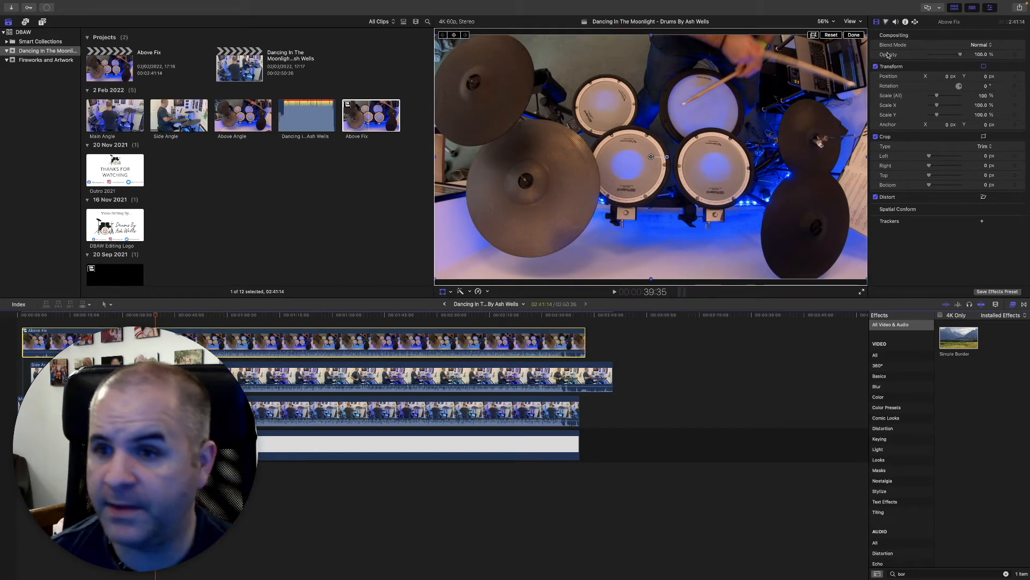
{"action": "left_click", "coordinate": [982, 57]}
{"action": "type", "text": "10"}
{"action": "key", "text": "Return"}
{"action": "left_click", "coordinate": [992, 66]}
{"action": "left_click", "coordinate": [929, 74]}
- Position the Above Fix clip at X 958.1 px, Y -537 px and scale it to 50%
{"action": "left_click", "coordinate": [951, 129]}
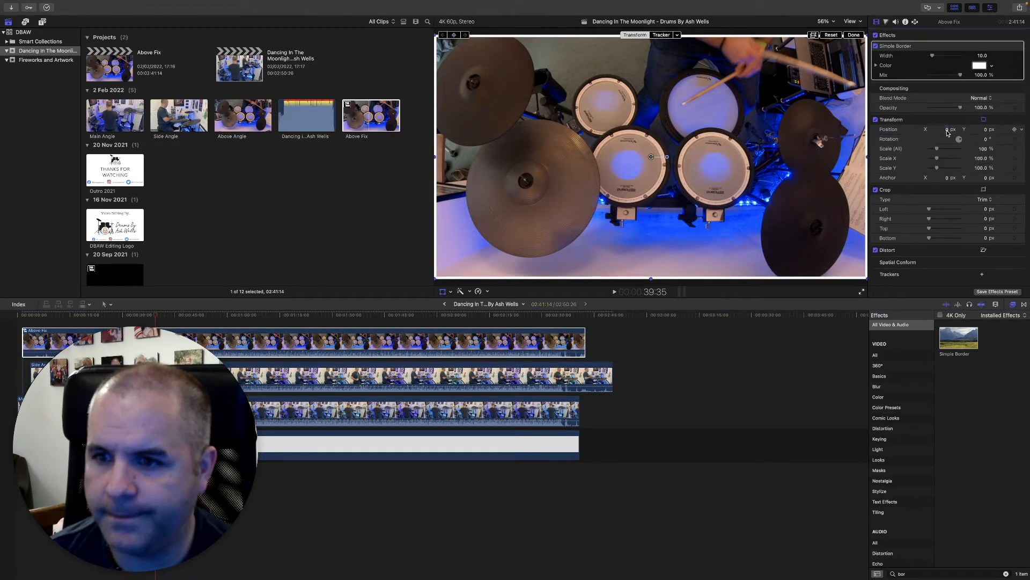
{"action": "type", "text": "96"}
{"action": "type", "text": "8.1"}
{"action": "key", "text": "Tab"}
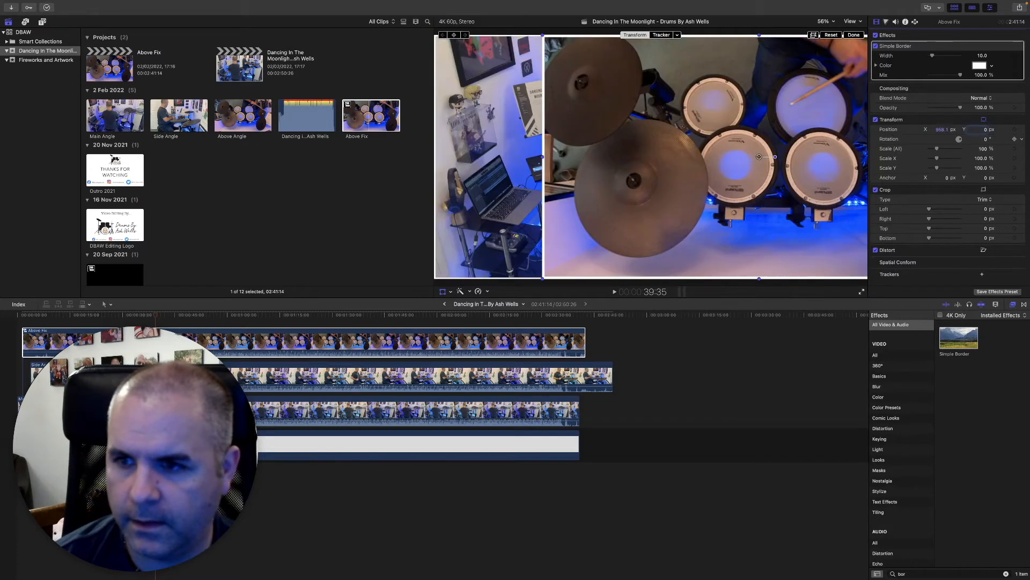
{"action": "type", "text": "-537"}
{"action": "key", "text": "Tab"}
{"action": "key", "text": "Tab"}
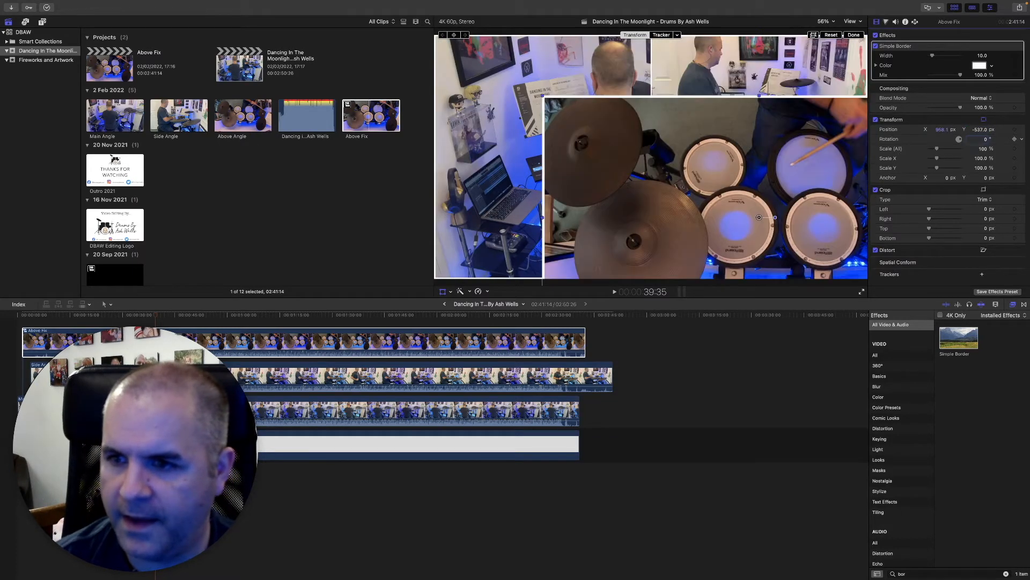
{"action": "type", "text": "50"}
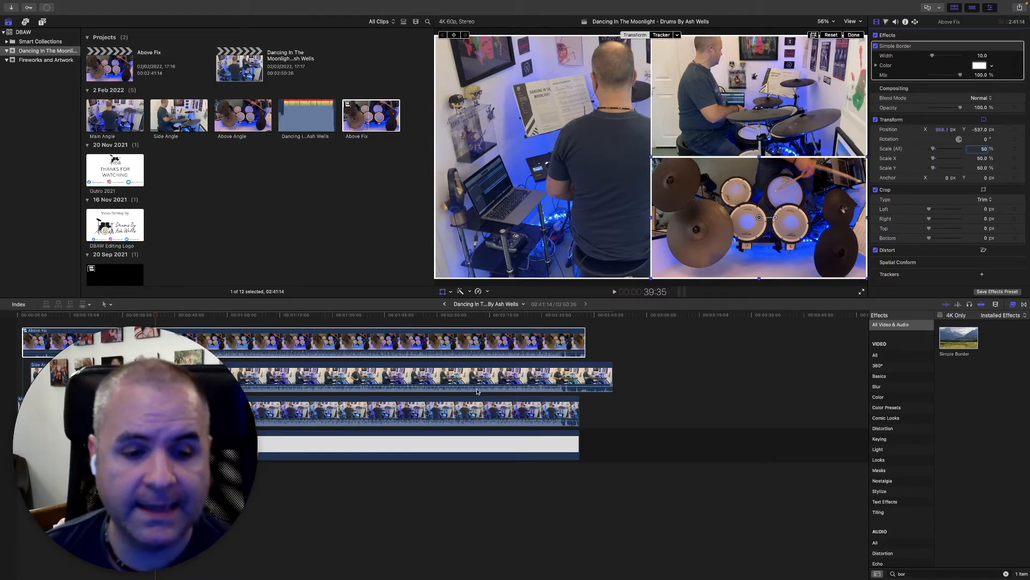
- Shift the Main Angle clip to X -600.6 px and crop its left side by 606 px
{"action": "left_click", "coordinate": [416, 446]}
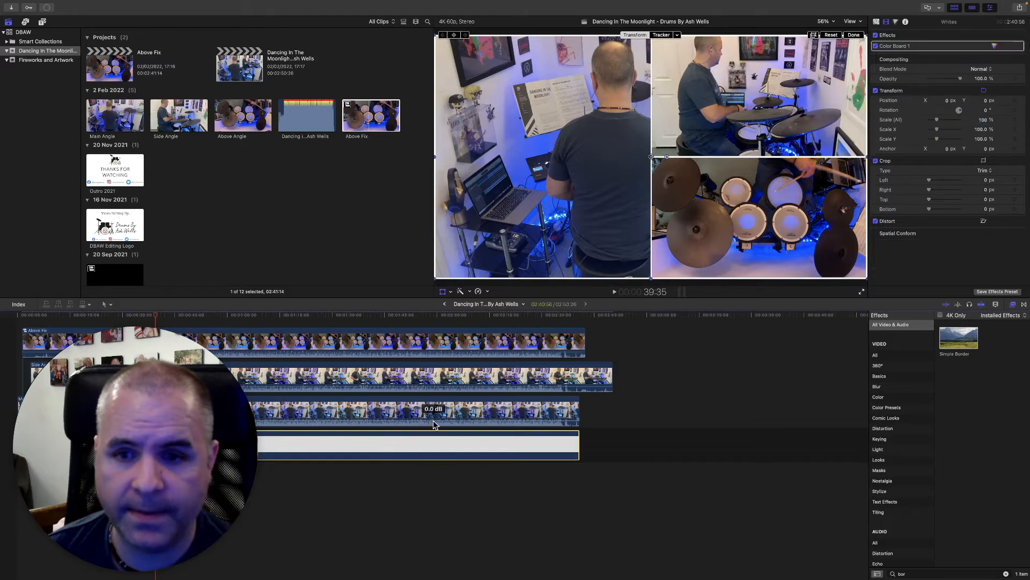
{"action": "left_click", "coordinate": [523, 142]}
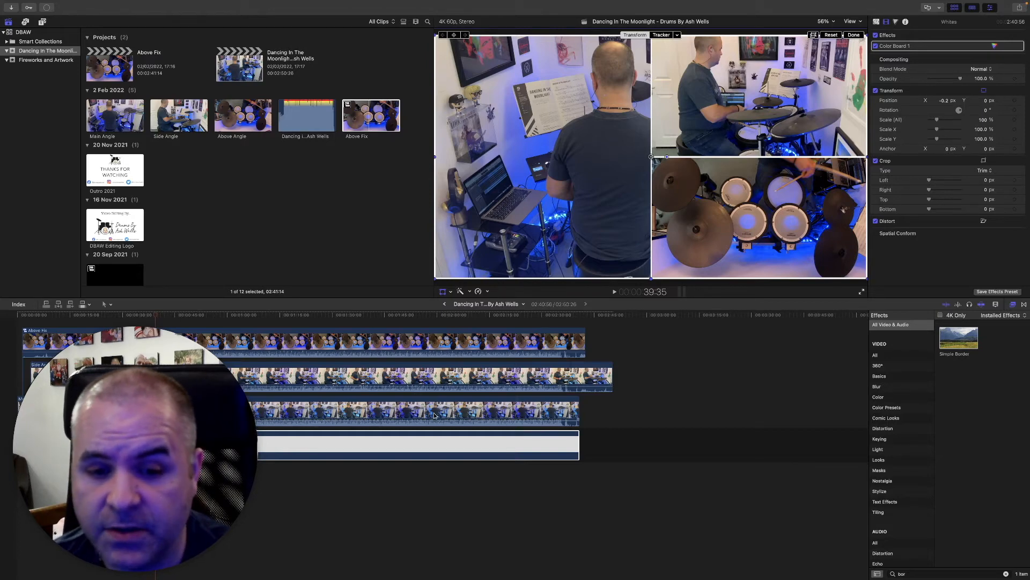
{"action": "left_click", "coordinate": [472, 411]}
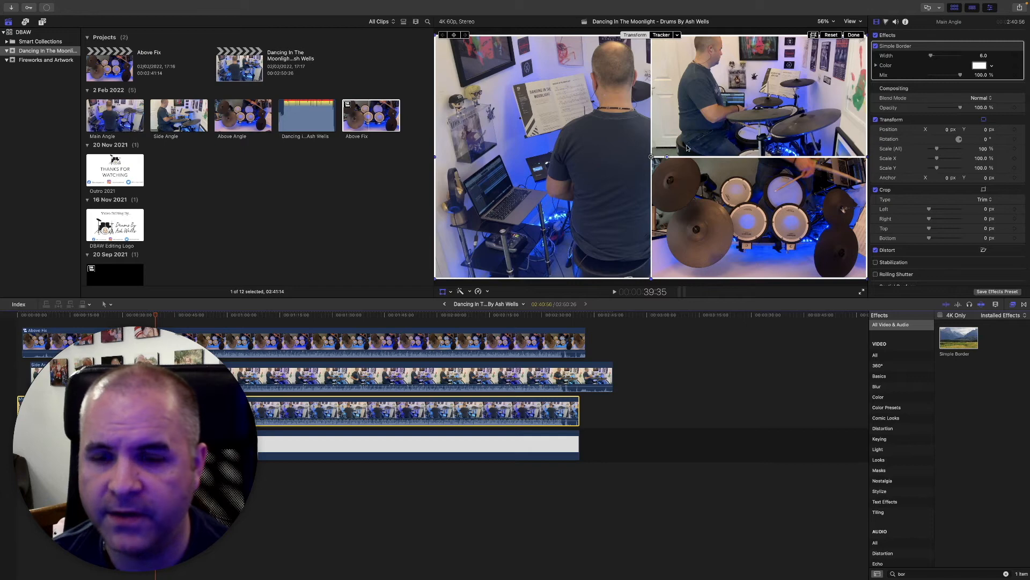
{"action": "left_click_drag", "start_coordinate": [947, 132], "coordinate": [860, 131]}
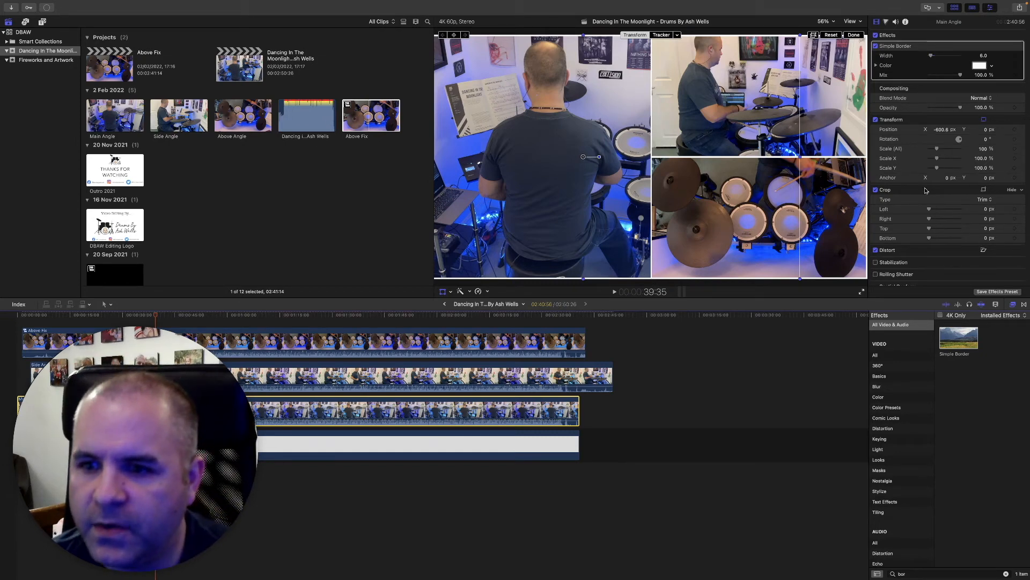
{"action": "mouse_move", "coordinate": [930, 210]}
{"action": "left_mouse_down"}
{"action": "mouse_move", "coordinate": [947, 212]}
{"action": "mouse_move", "coordinate": [938, 216]}
{"action": "left_mouse_up"}
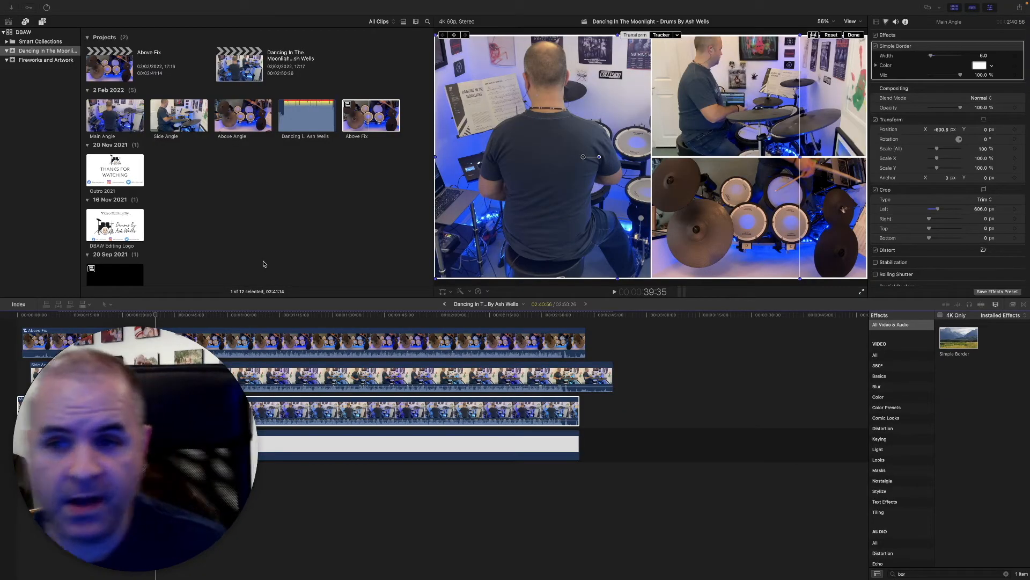
- Nudge the Side Angle and Above Fix clips along the timeline to match Main Angle's audio peaks around 39:31
{"action": "left_click", "coordinate": [156, 319]}
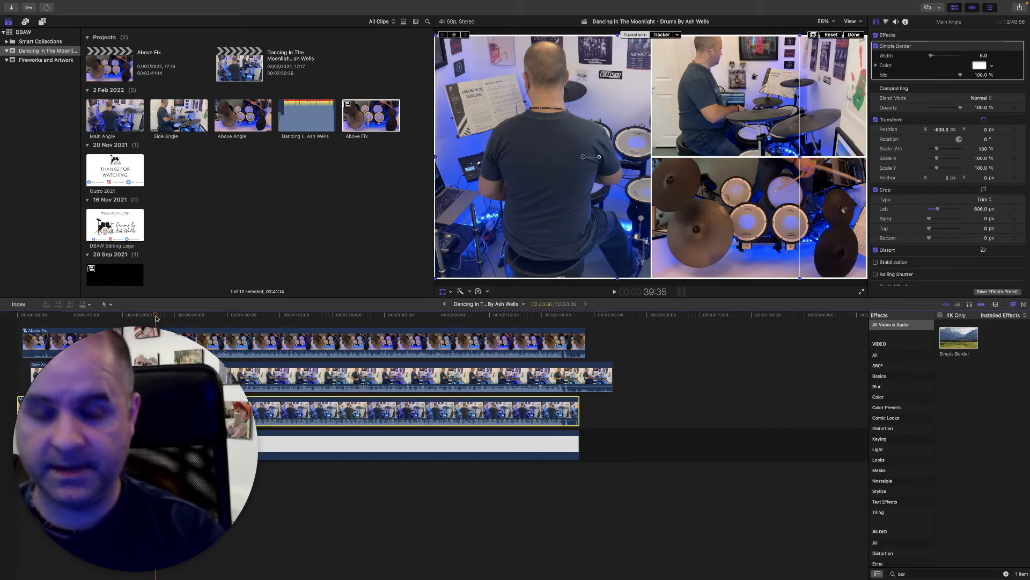
{"action": "key", "text": "super+equal"}
{"action": "key", "text": "super+equal"}
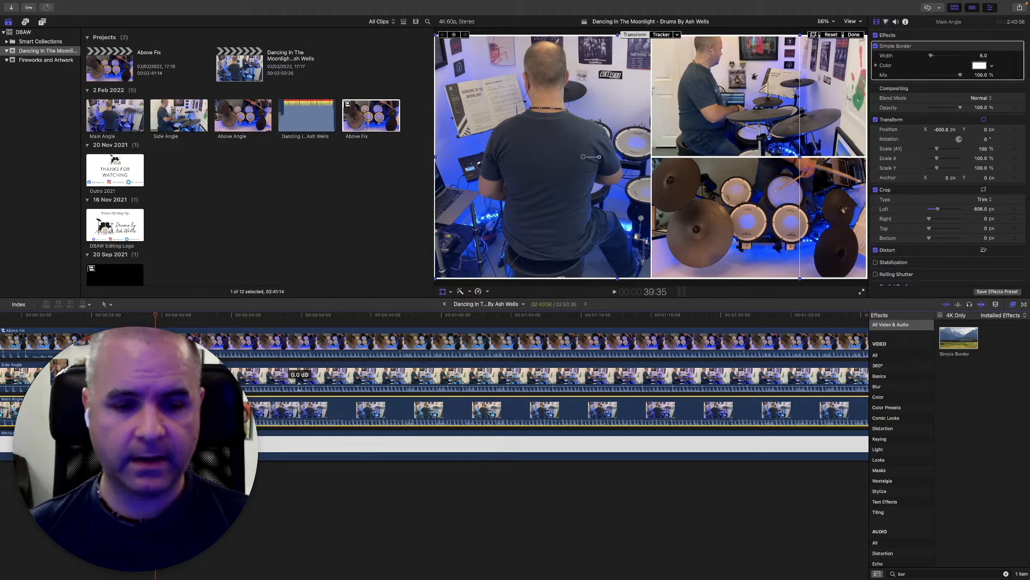
{"action": "left_click", "coordinate": [300, 382]}
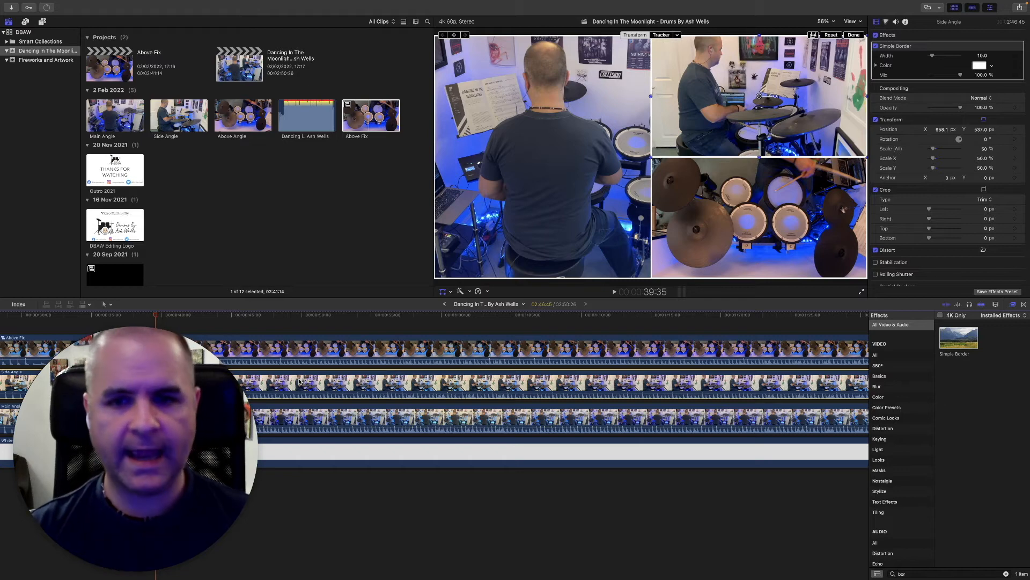
{"action": "left_click", "coordinate": [303, 343]}
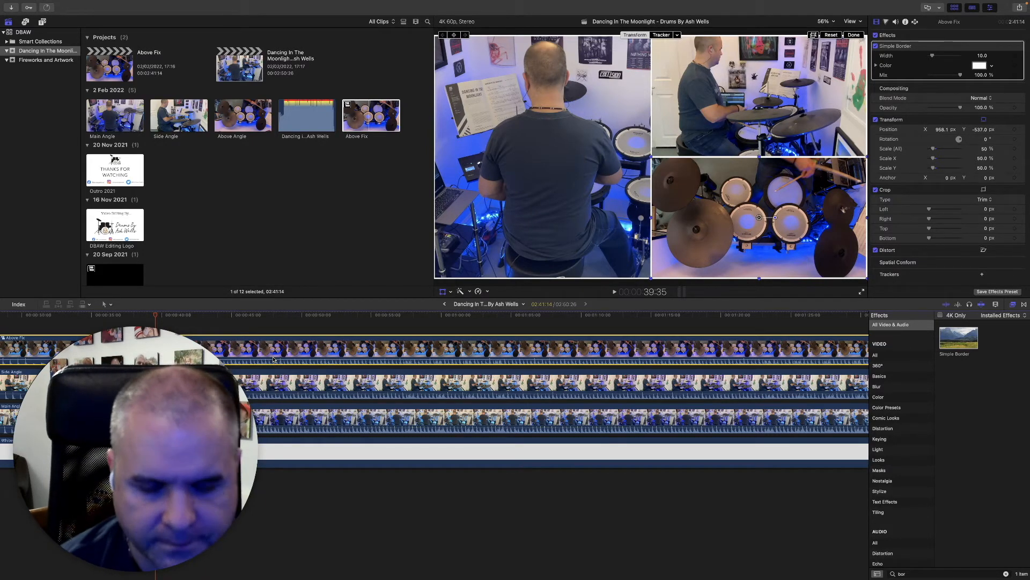
{"action": "key", "text": "super+equal"}
{"action": "key", "text": "super+equal"}
{"action": "key", "text": "super+equal"}
{"action": "scroll", "coordinate": [273, 360], "scroll_direction": "left", "scroll_amount": 3}
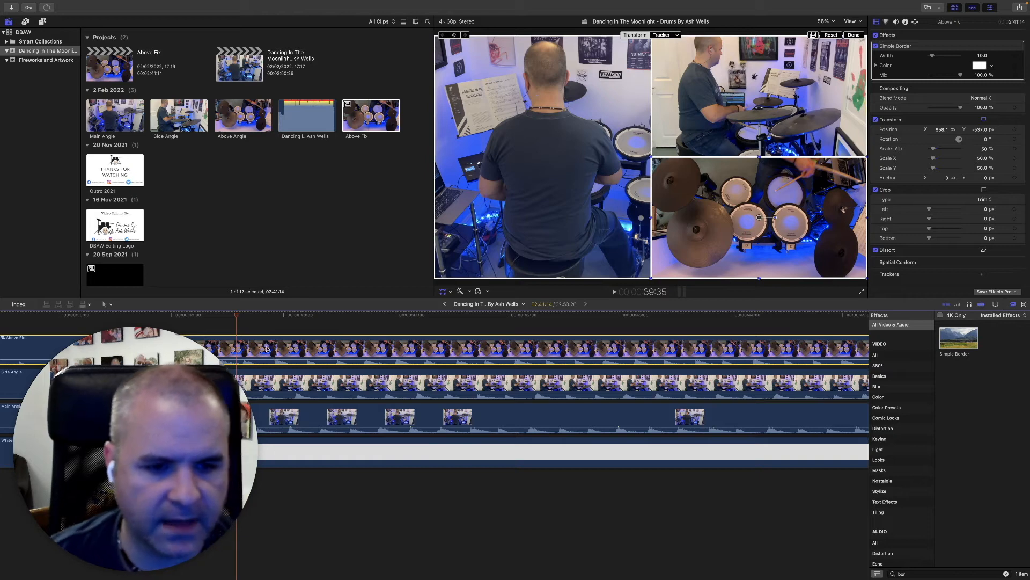
{"action": "left_click", "coordinate": [231, 320]}
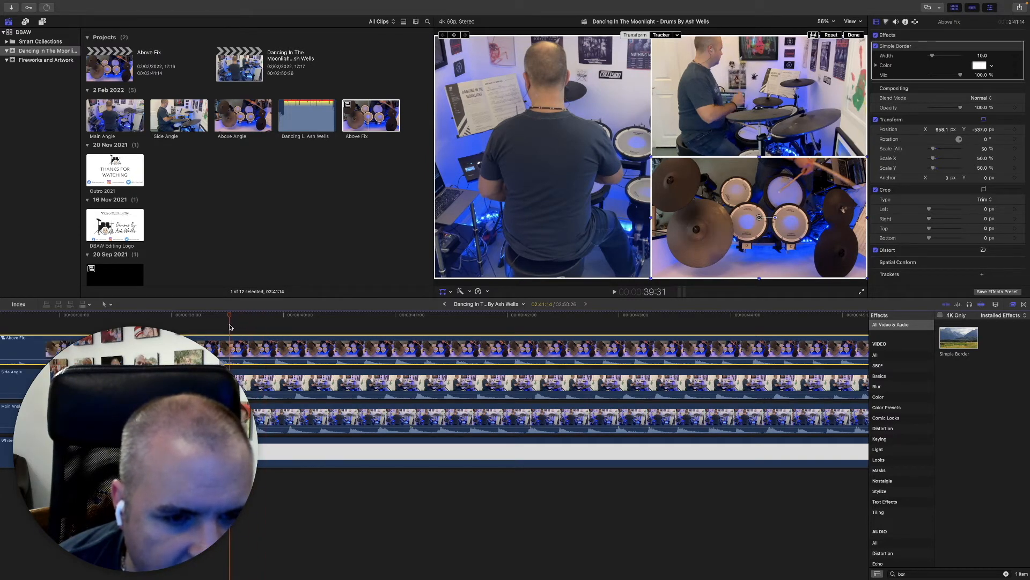
{"action": "left_click_drag", "start_coordinate": [258, 383], "coordinate": [255, 384]}
{"action": "left_click_drag", "start_coordinate": [251, 347], "coordinate": [263, 349]}
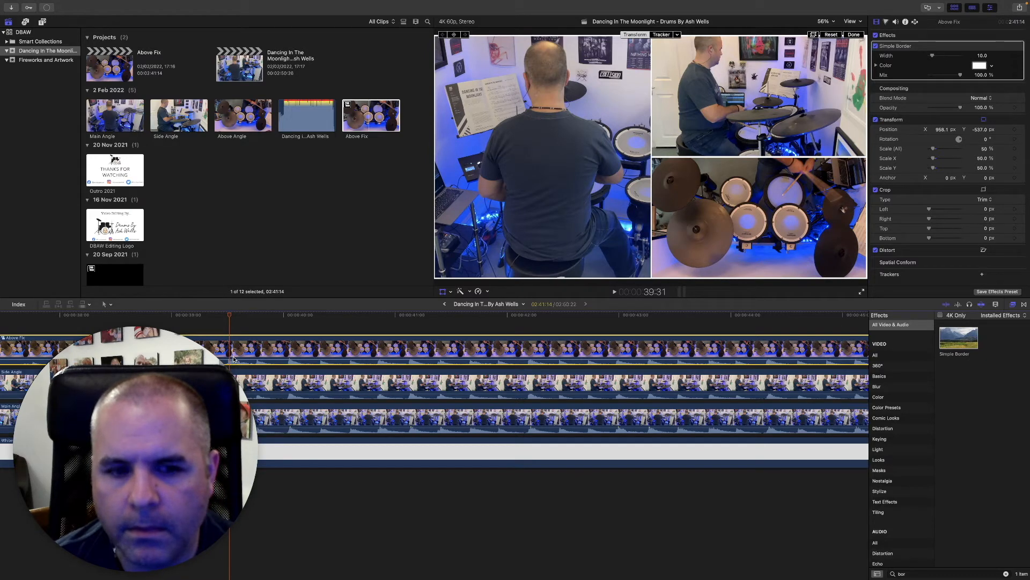
- Play back the split screen from 39:25 to check that the three angles are in sync
{"action": "left_click", "coordinate": [230, 321]}
{"action": "key", "text": "space"}
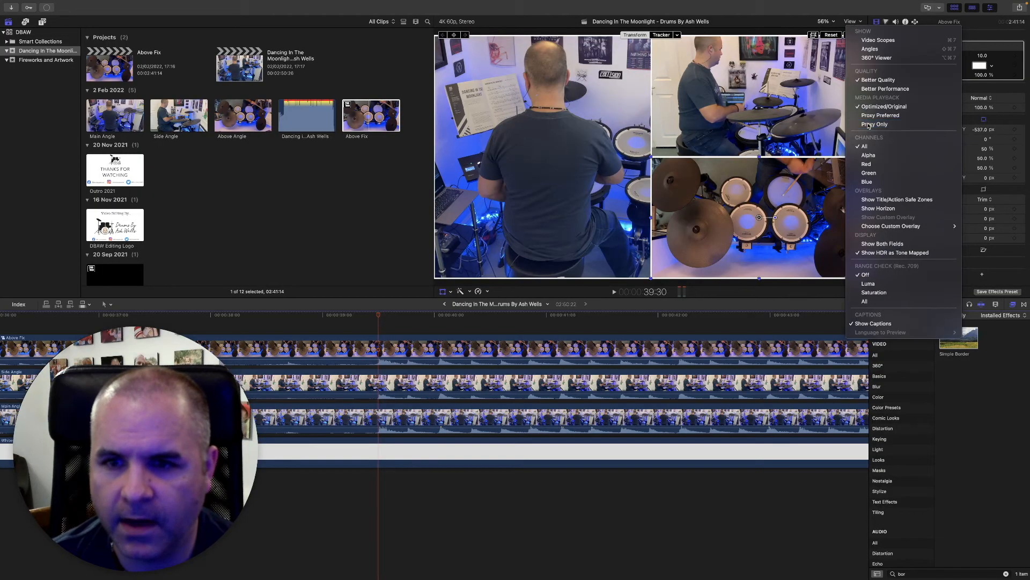
{"action": "left_click", "coordinate": [859, 128]}
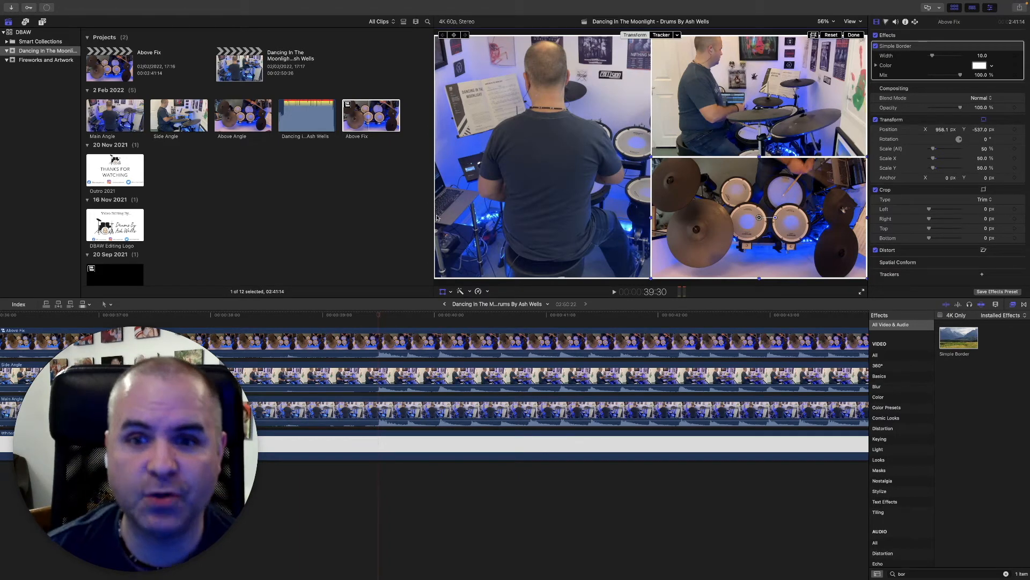
{"action": "left_click", "coordinate": [368, 317]}
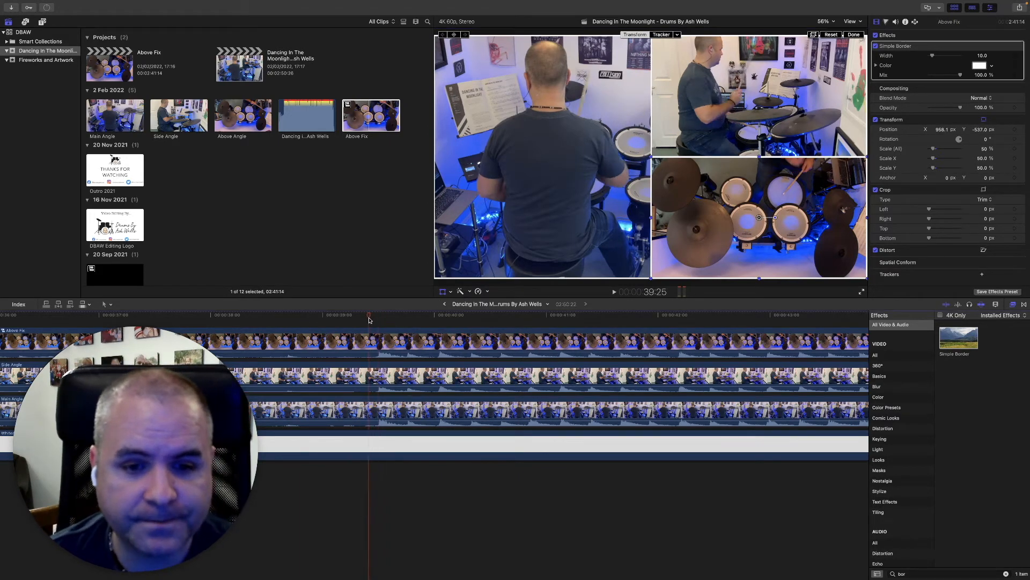
{"action": "key", "text": "space"}
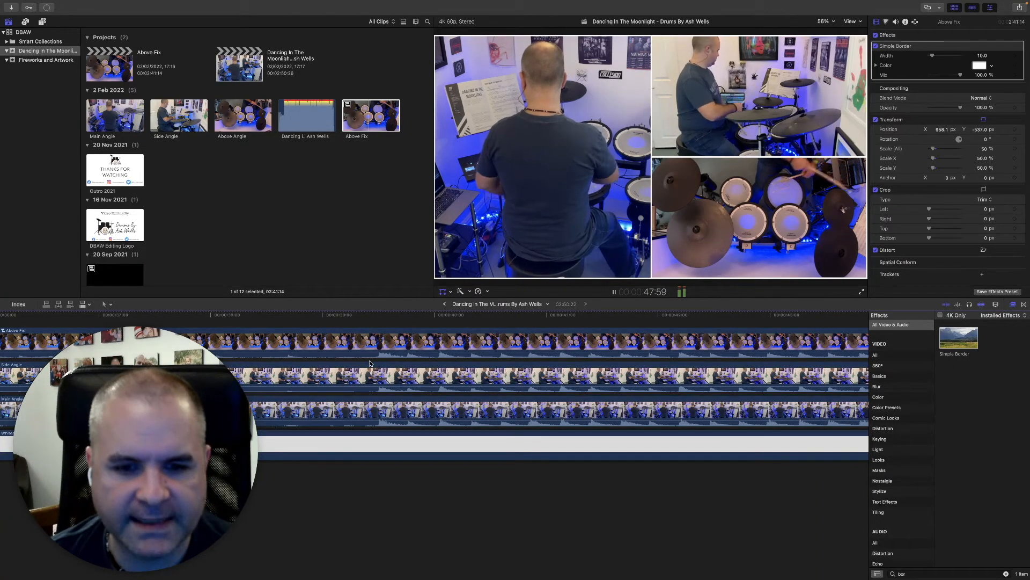
{"action": "key", "text": "space"}
- Fine-tune the Above Fix clip's timing against the other angles' waveforms around 40:03 and play the section back
{"action": "scroll", "coordinate": [366, 350], "scroll_direction": "left", "scroll_amount": 20}
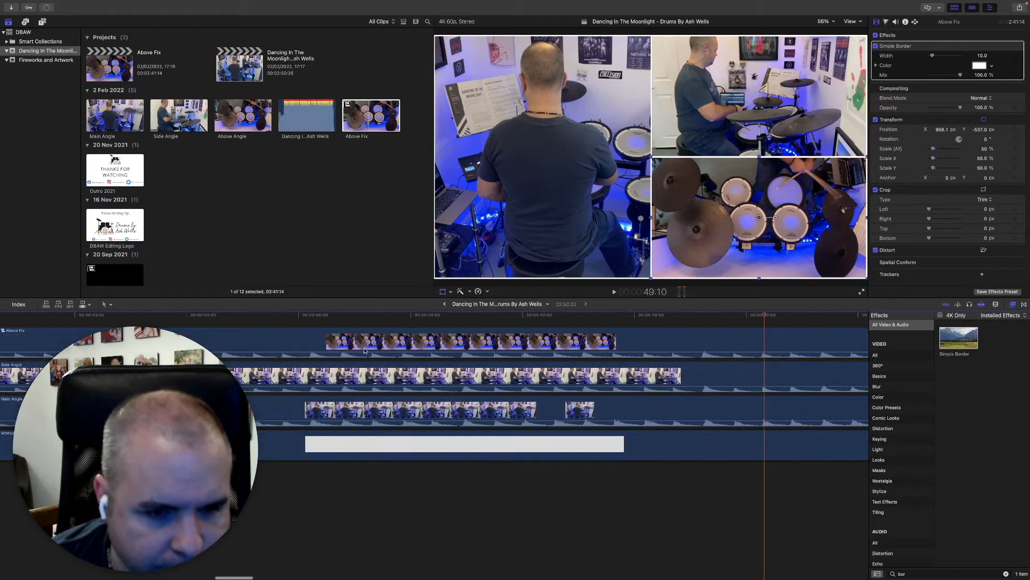
{"action": "scroll", "coordinate": [365, 350], "scroll_direction": "right", "scroll_amount": 2}
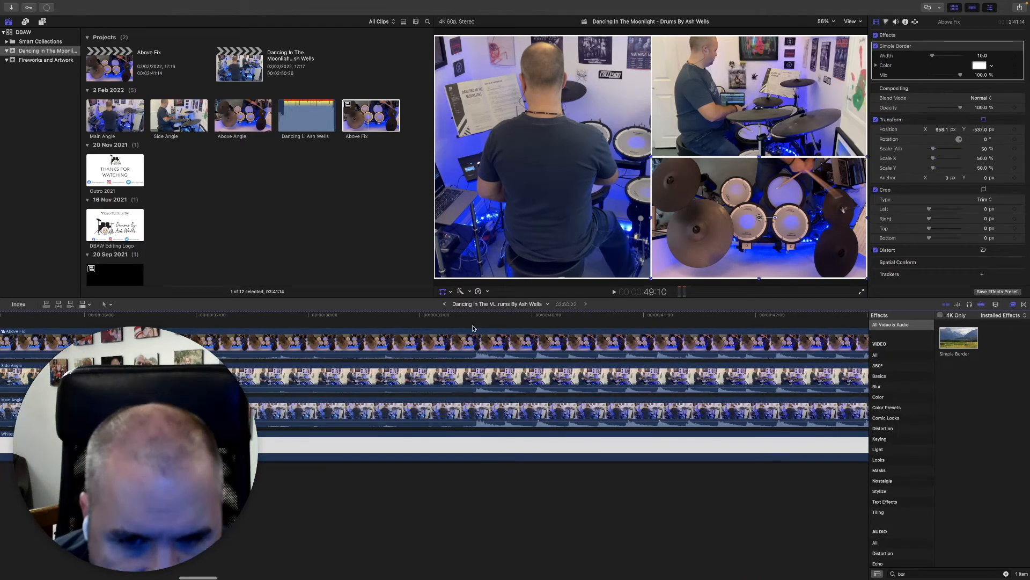
{"action": "left_click", "coordinate": [488, 324]}
{"action": "left_click_drag", "start_coordinate": [488, 319], "coordinate": [505, 320]}
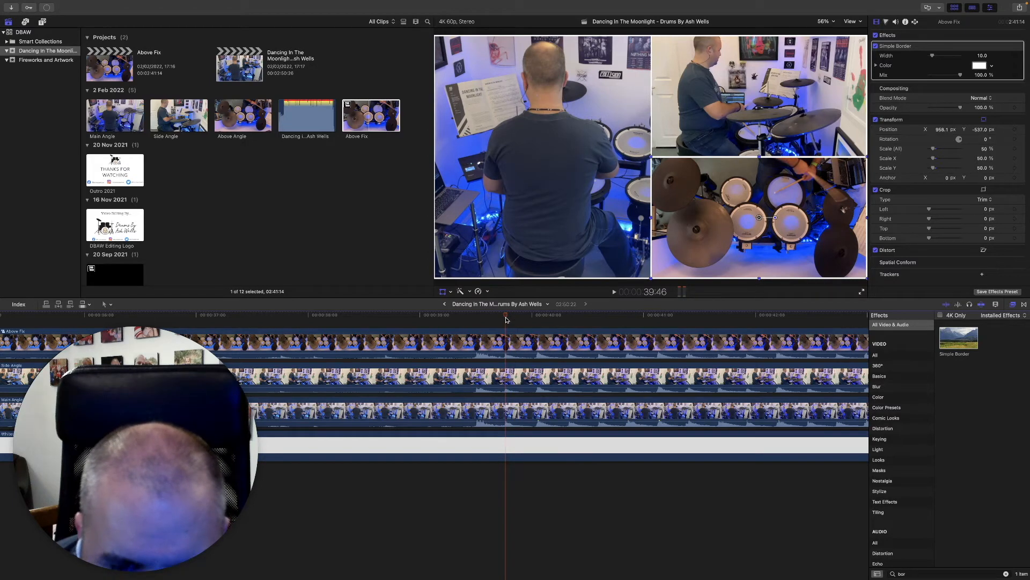
{"action": "left_click", "coordinate": [545, 321]}
{"action": "key", "text": "super+equal"}
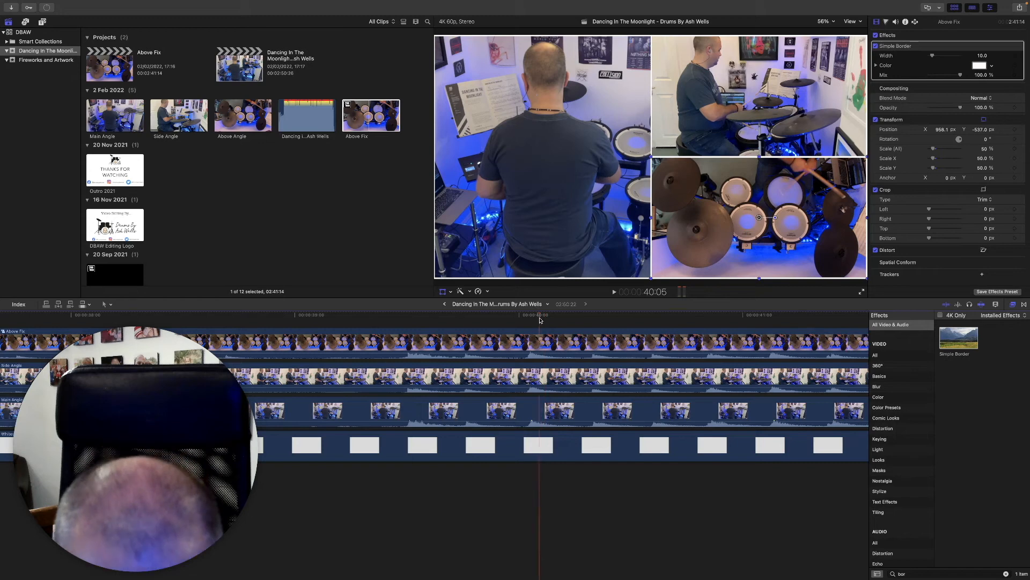
{"action": "left_click_drag", "start_coordinate": [541, 320], "coordinate": [532, 321]}
{"action": "left_click_drag", "start_coordinate": [546, 357], "coordinate": [552, 348]}
{"action": "left_click", "coordinate": [520, 325]}
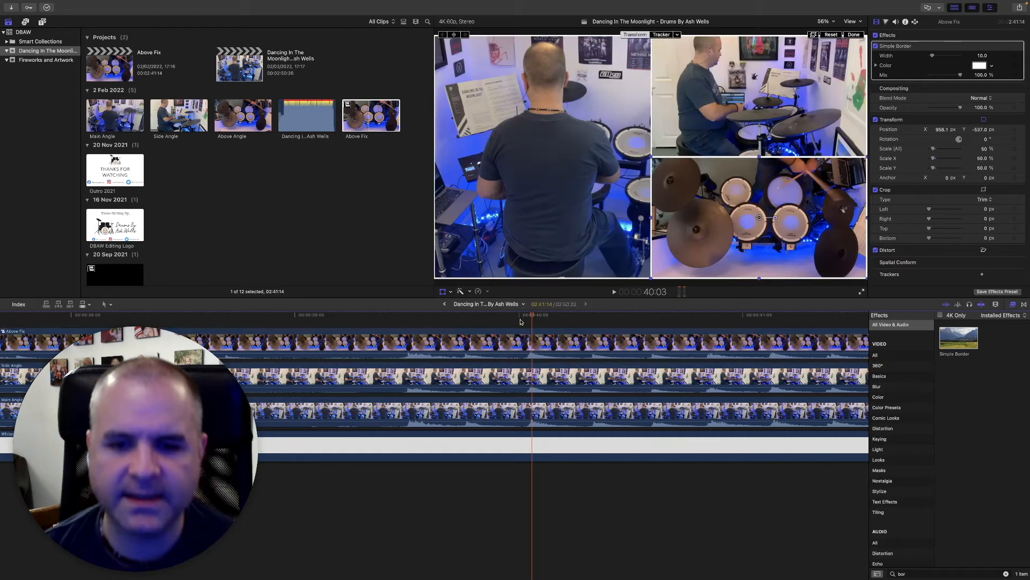
{"action": "key", "text": "space"}
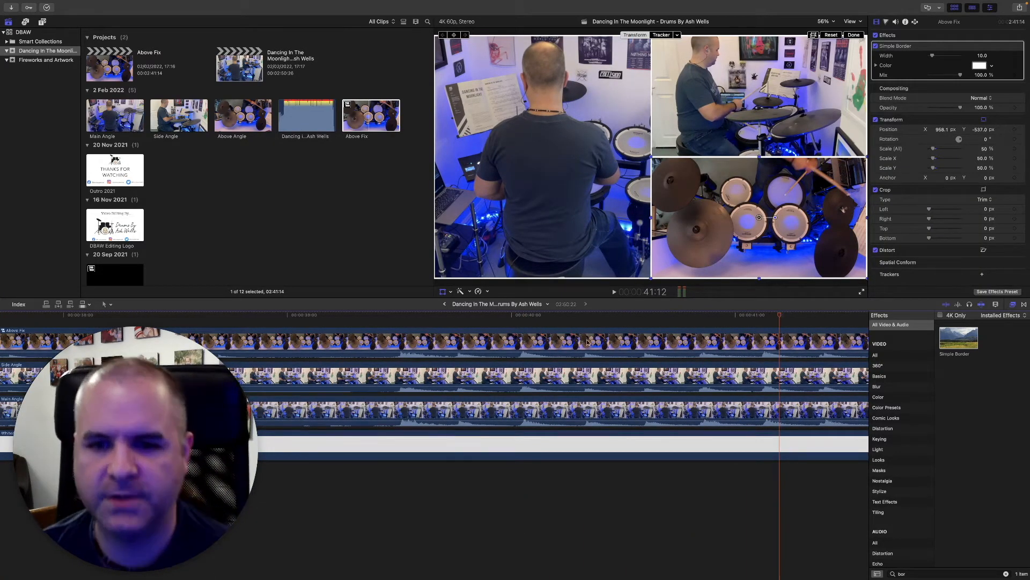
- Examine how the three angles' waveforms line up near the end of the song, around 2:34:43 to 2:35:31
{"action": "scroll", "coordinate": [647, 364], "scroll_direction": "right", "scroll_amount": 3}
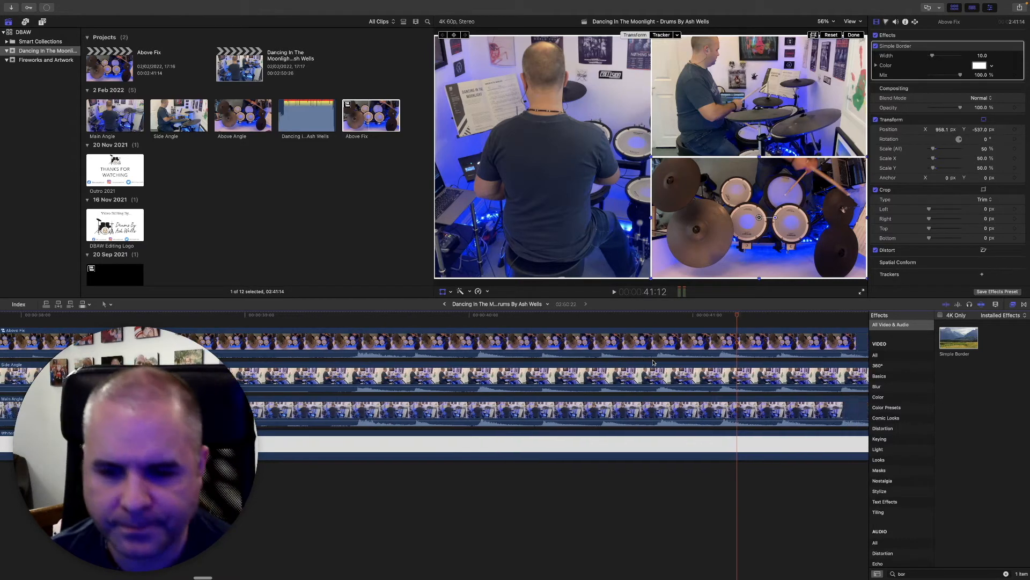
{"action": "key", "text": "super+minus"}
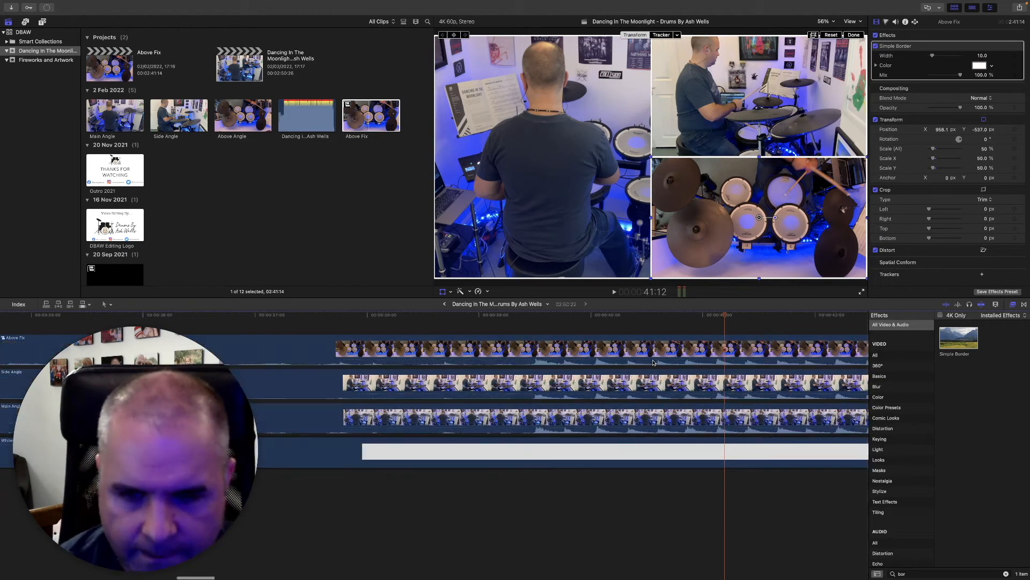
{"action": "scroll", "coordinate": [653, 362], "scroll_direction": "right", "scroll_amount": 15}
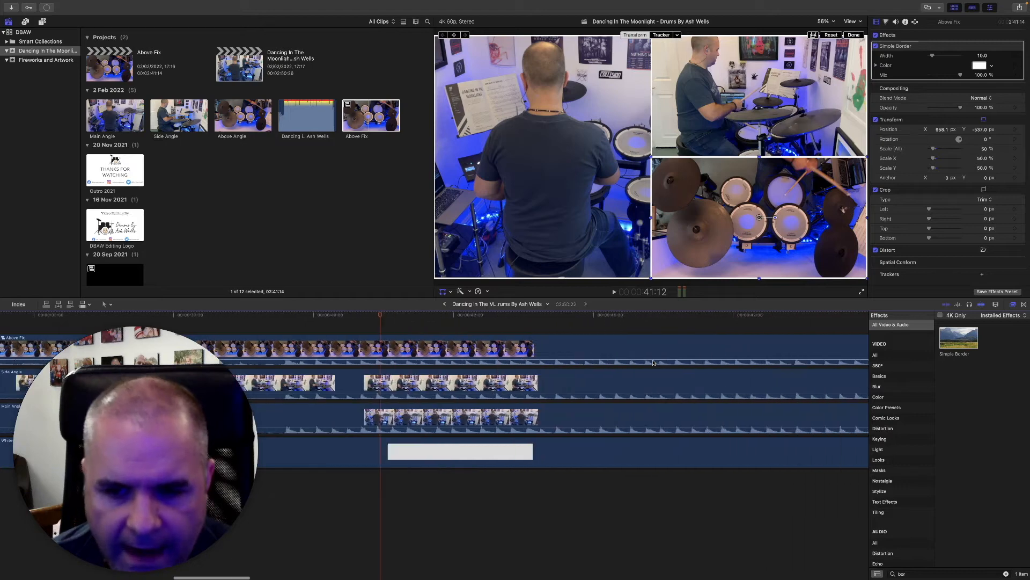
{"action": "scroll", "coordinate": [654, 363], "scroll_direction": "right", "scroll_amount": 5}
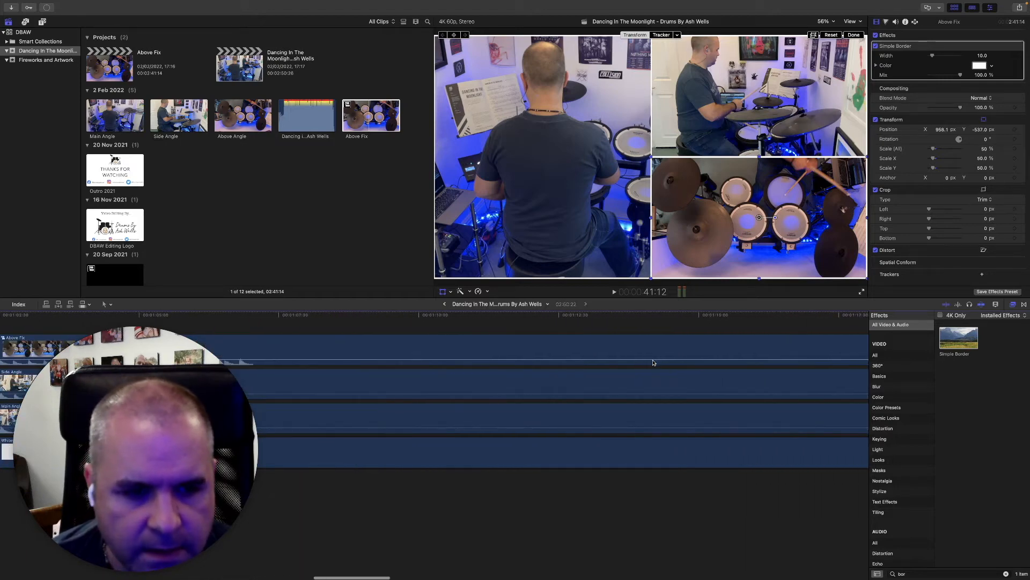
{"action": "scroll", "coordinate": [654, 363], "scroll_direction": "right", "scroll_amount": 15}
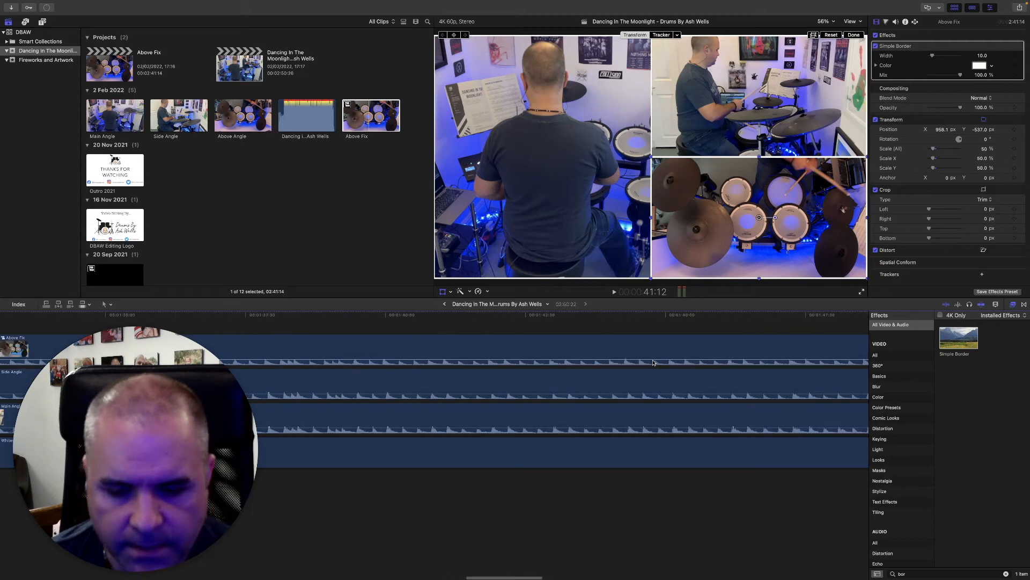
{"action": "key", "text": "super+minus"}
{"action": "key", "text": "super+minus"}
{"action": "scroll", "coordinate": [654, 363], "scroll_direction": "right", "scroll_amount": 15}
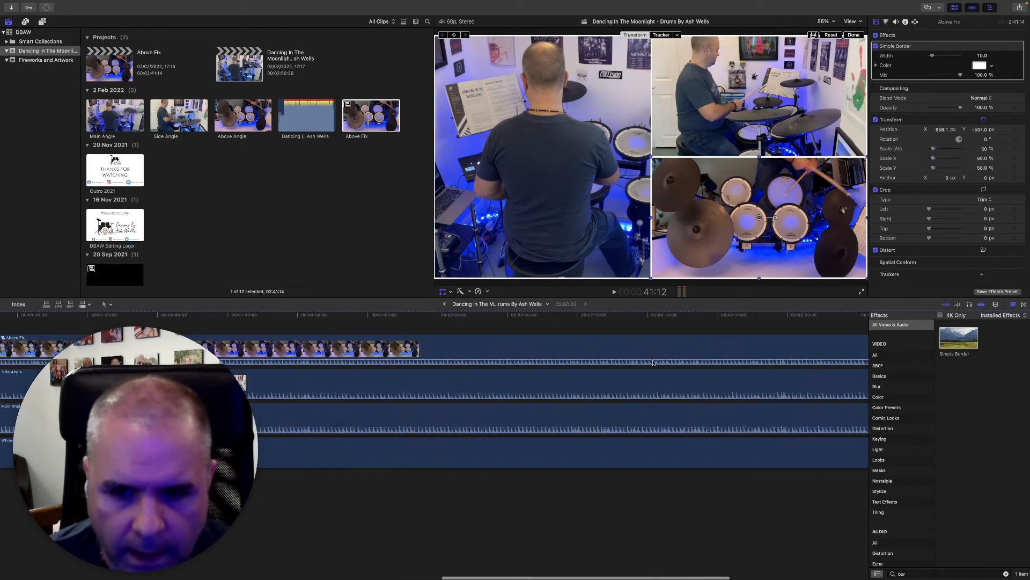
{"action": "left_click", "coordinate": [532, 323]}
{"action": "key", "text": "super+equal"}
{"action": "key", "text": "super+equal"}
{"action": "key", "text": "super+equal"}
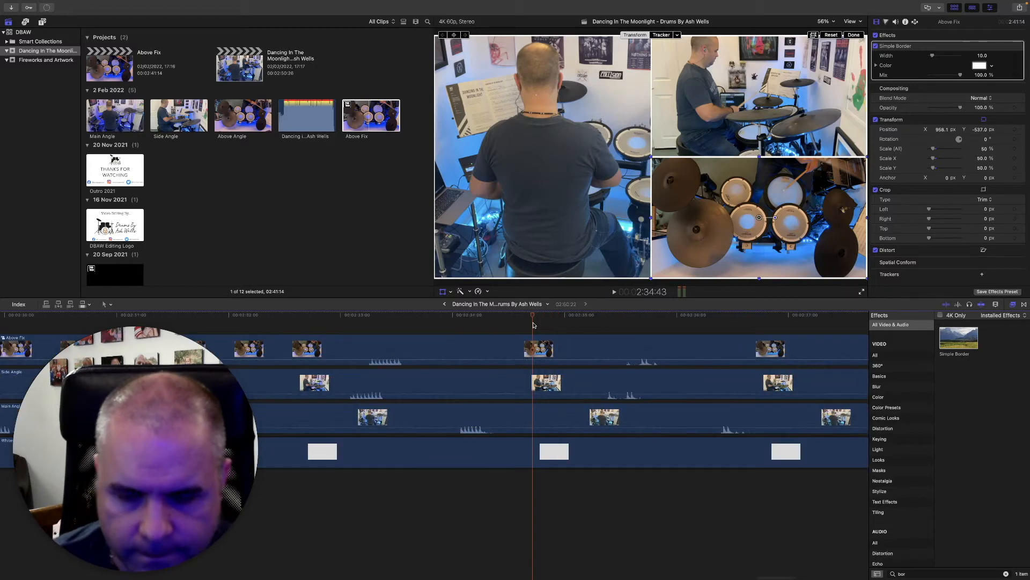
{"action": "scroll", "coordinate": [512, 328], "scroll_direction": "right", "scroll_amount": 5}
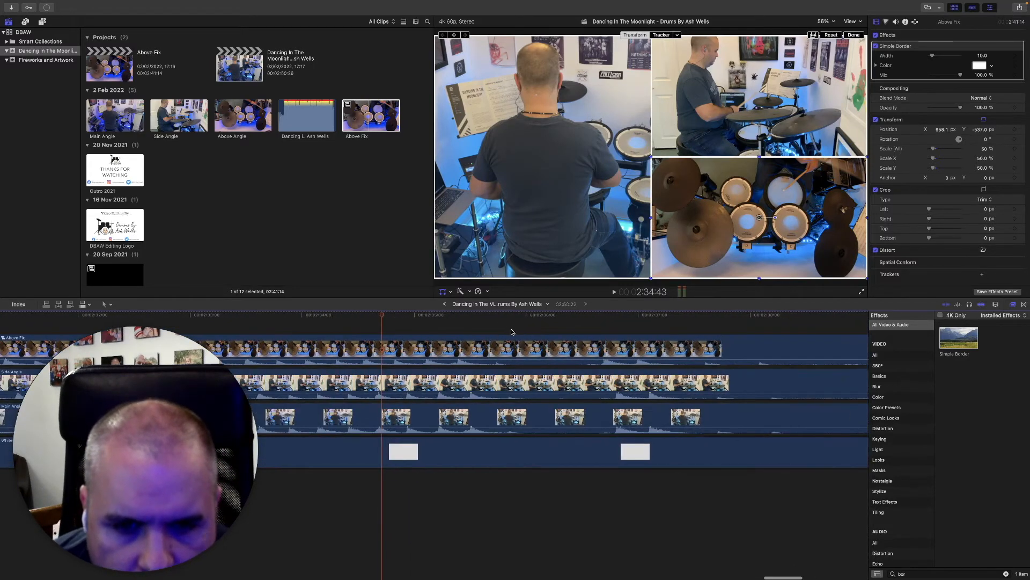
{"action": "left_click", "coordinate": [484, 318]}
{"action": "left_click_drag", "start_coordinate": [484, 318], "coordinate": [472, 322]}
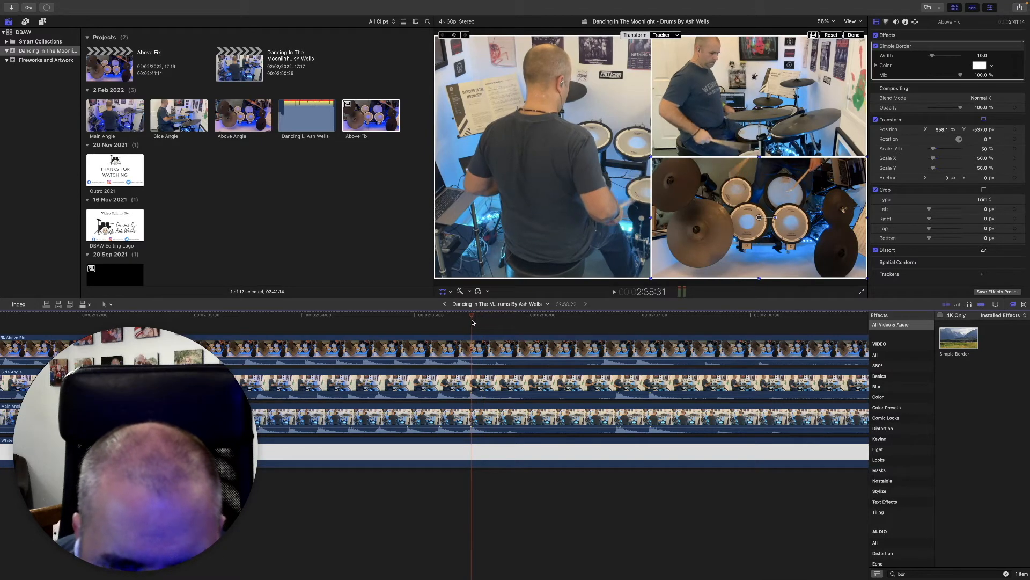
- Play the ending from 2:35:15 to check that all angles stay in sync
{"action": "scroll", "coordinate": [460, 349], "scroll_direction": "right", "scroll_amount": 5}
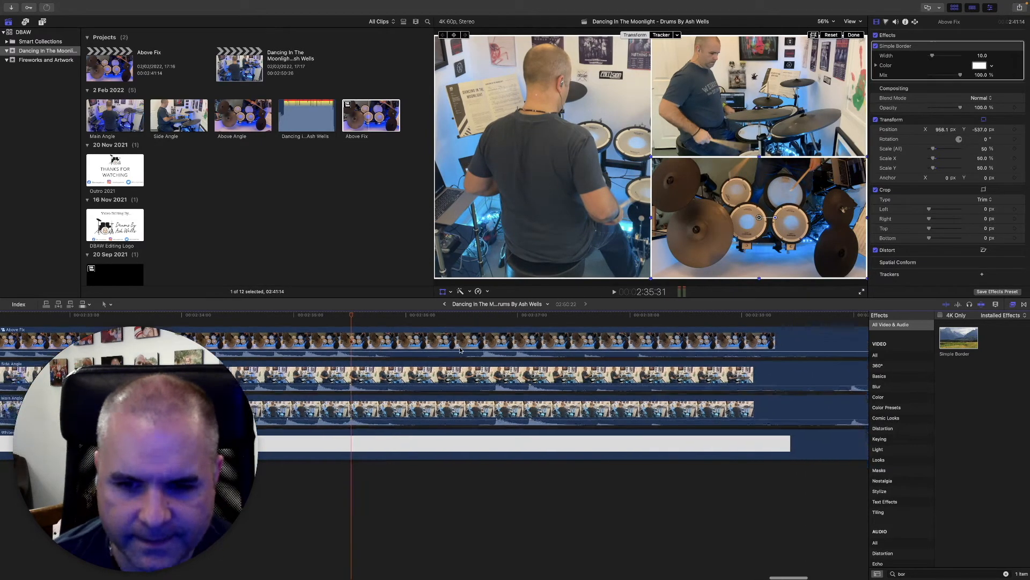
{"action": "left_click", "coordinate": [321, 331]}
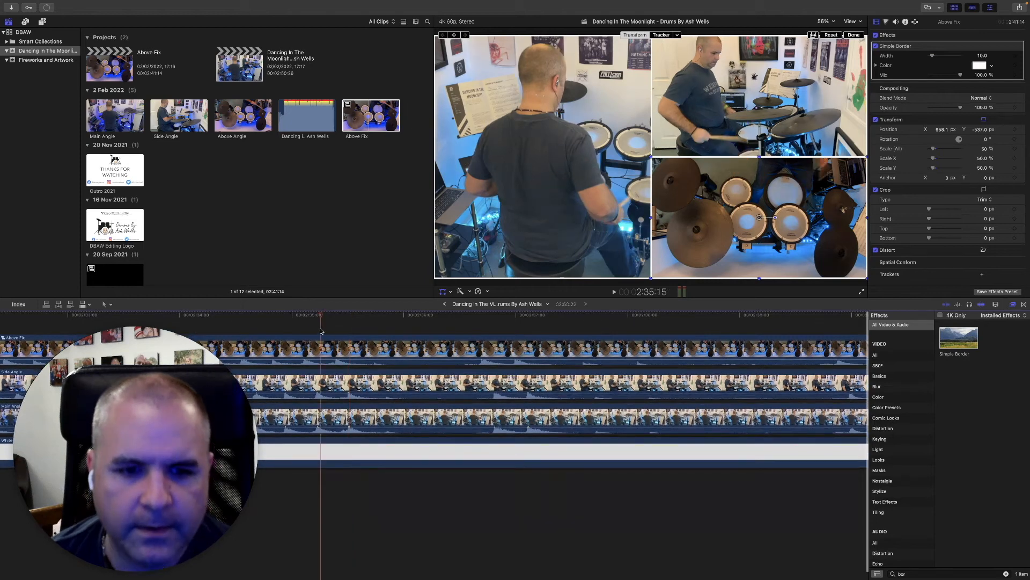
{"action": "key", "text": "space"}
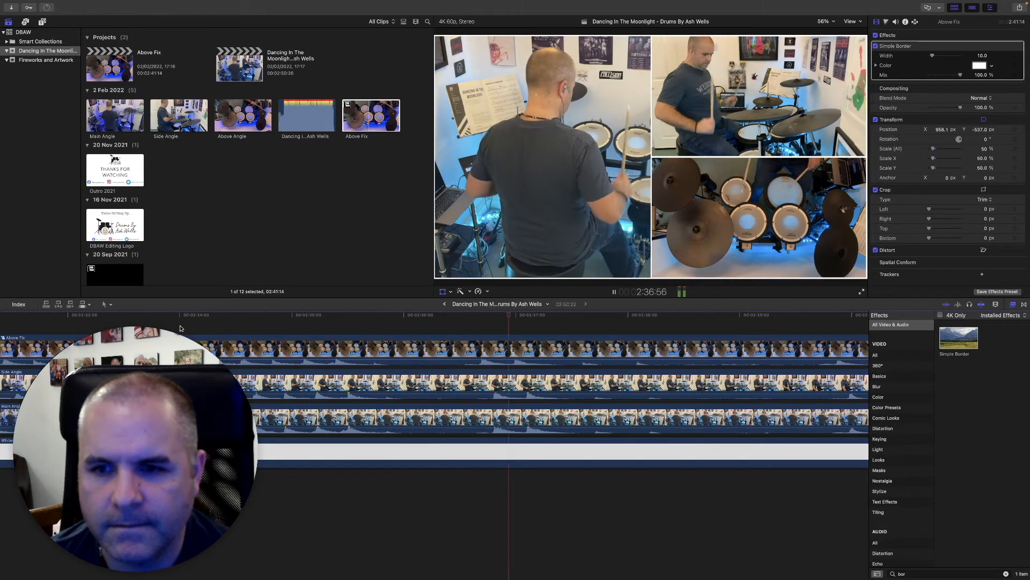
{"action": "key", "text": "space"}
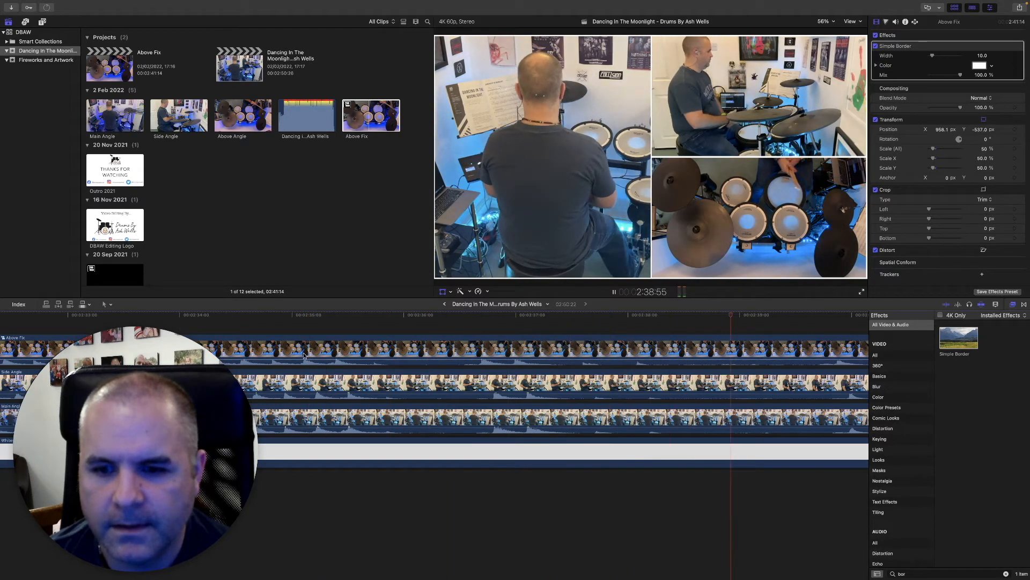
- Examine how the three angles' waveforms line up near their ends, from about 2:38:44 onwards
{"action": "scroll", "coordinate": [340, 358], "scroll_direction": "right", "scroll_amount": 5}
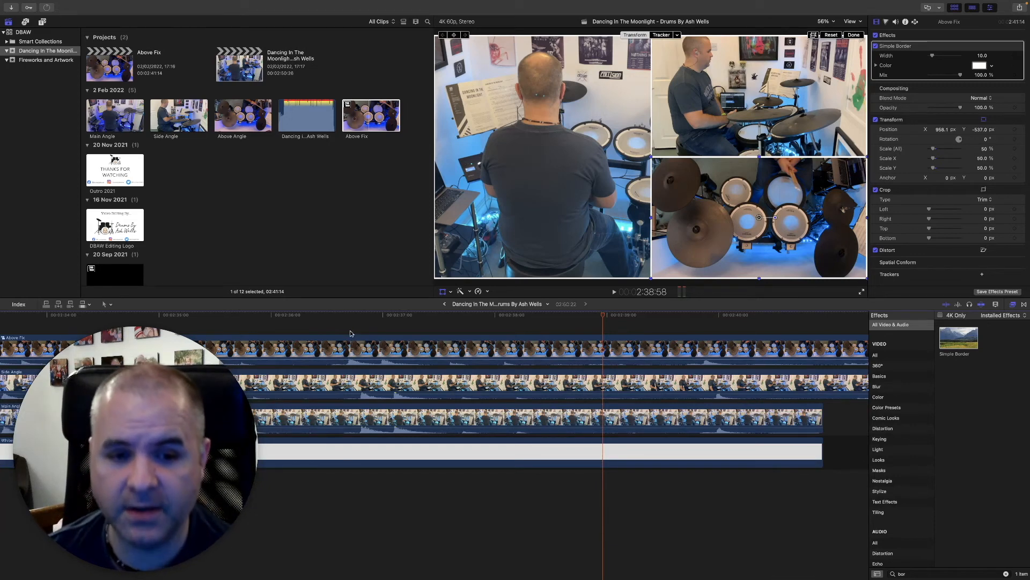
{"action": "left_click", "coordinate": [350, 333]}
{"action": "left_click_drag", "start_coordinate": [351, 317], "coordinate": [578, 337]}
{"action": "scroll", "coordinate": [579, 338], "scroll_direction": "right", "scroll_amount": 6}
{"action": "scroll", "coordinate": [578, 338], "scroll_direction": "right", "scroll_amount": 6}
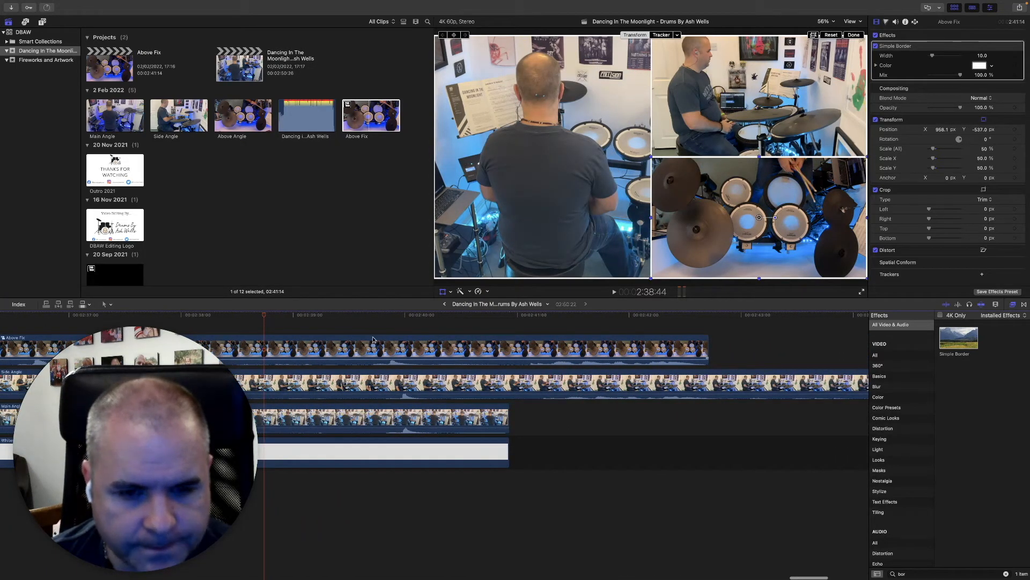
{"action": "left_click_drag", "start_coordinate": [264, 317], "coordinate": [270, 319]}
{"action": "scroll", "coordinate": [274, 326], "scroll_direction": "left", "scroll_amount": 20}
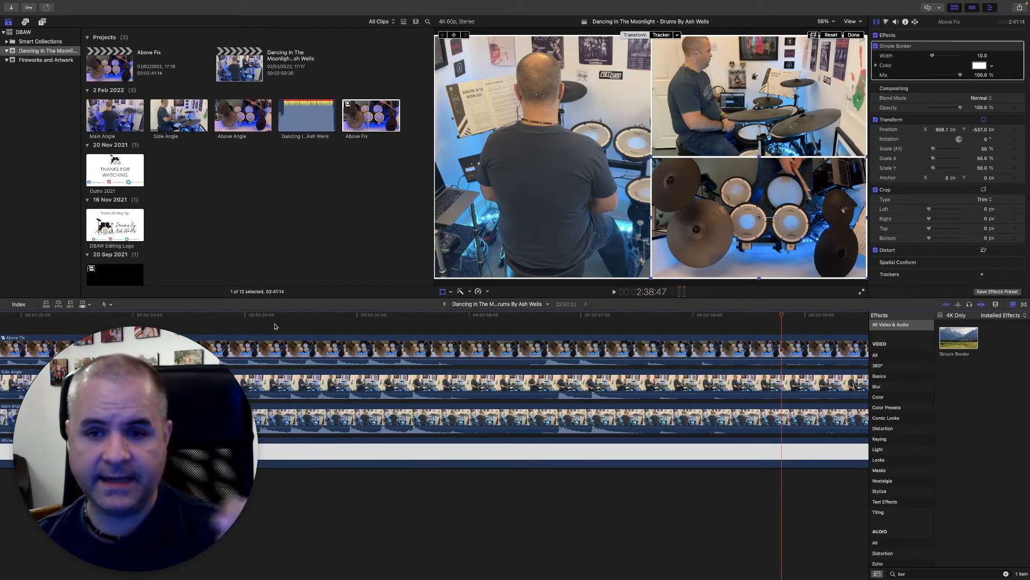
{"action": "scroll", "coordinate": [487, 406], "scroll_direction": "right", "scroll_amount": 16}
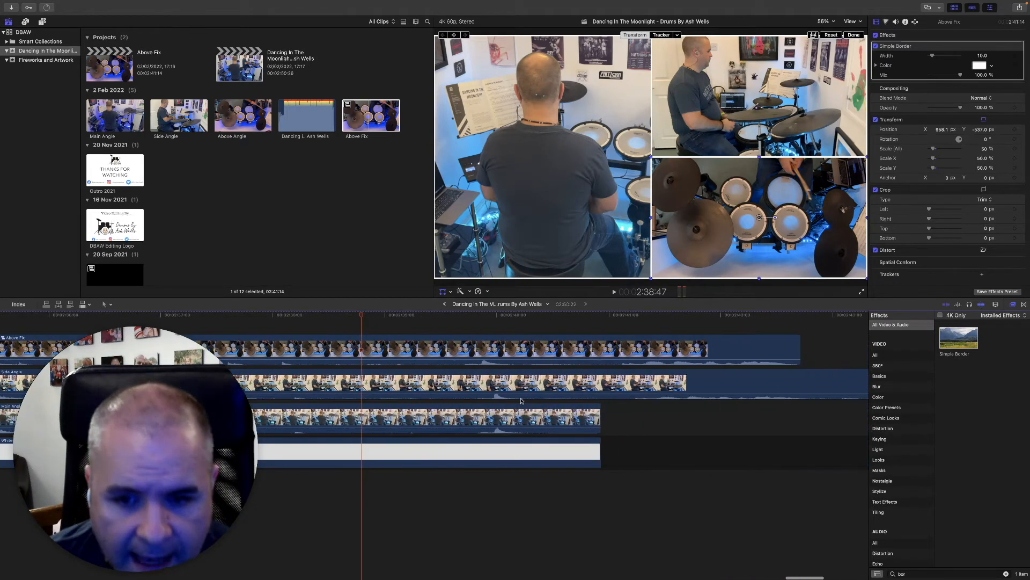
- Try a Blade Speed split on the Above Fix clip at 2:40:01 and undo it
{"action": "left_click_drag", "start_coordinate": [363, 316], "coordinate": [499, 329]}
{"action": "left_click", "coordinate": [485, 359]}
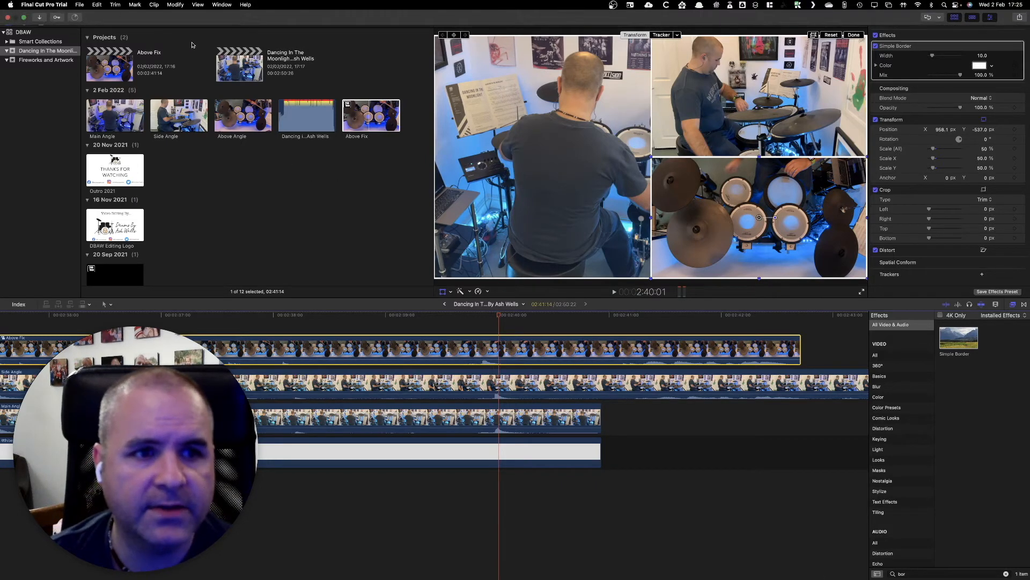
{"action": "left_click", "coordinate": [248, 4]}
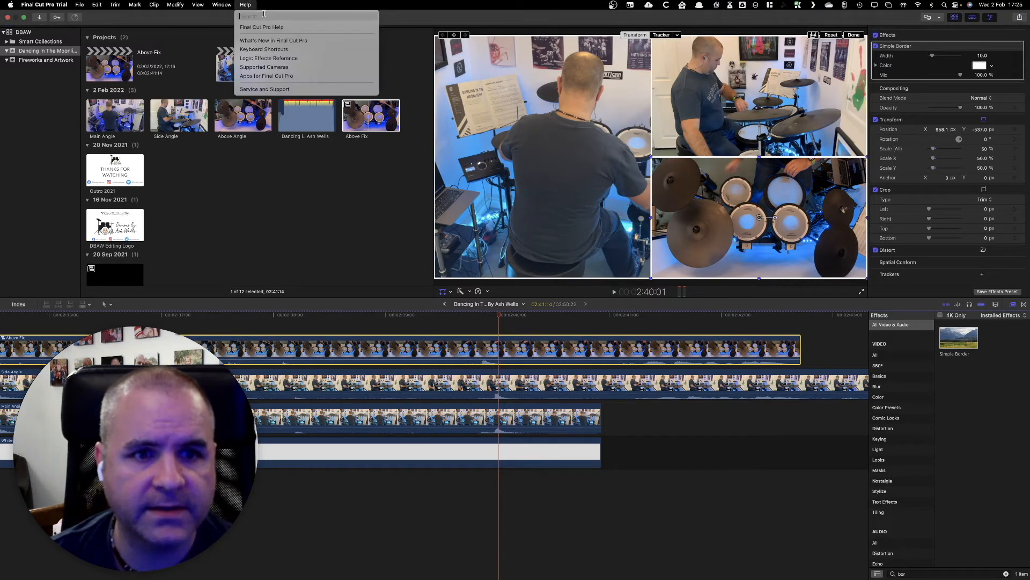
{"action": "type", "text": "speed"}
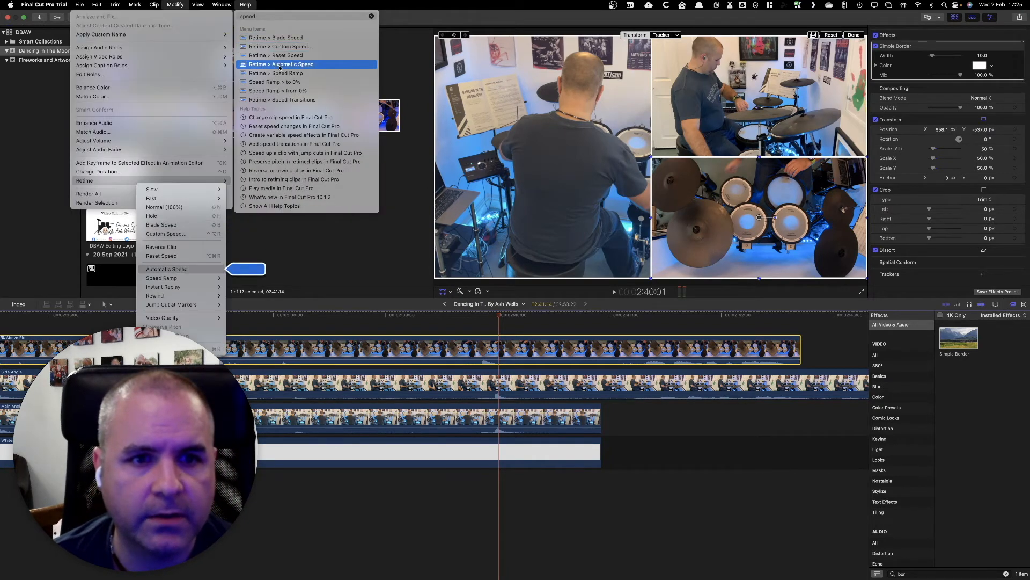
{"action": "mouse_move", "coordinate": [293, 52]}
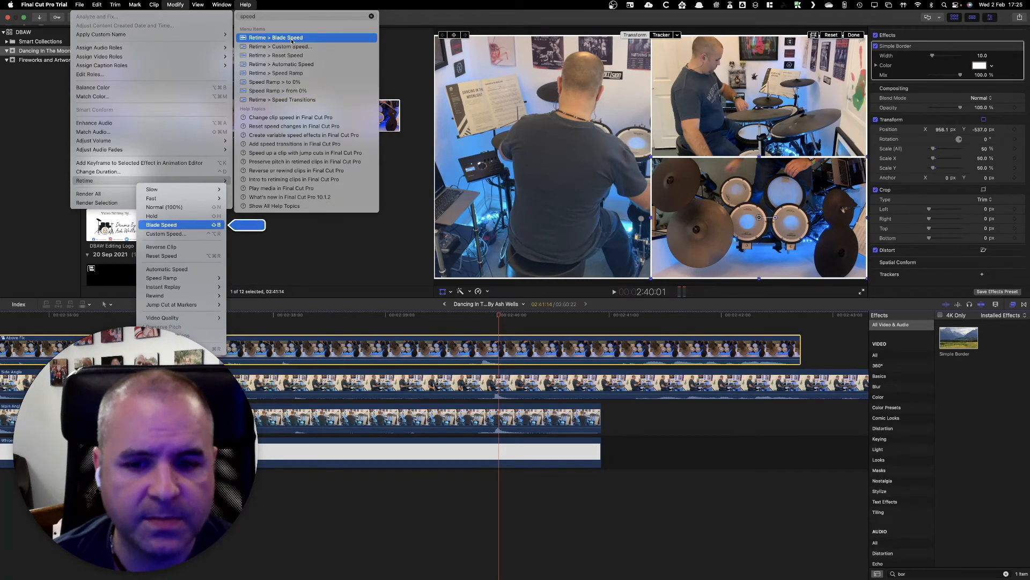
{"action": "left_click", "coordinate": [293, 38]}
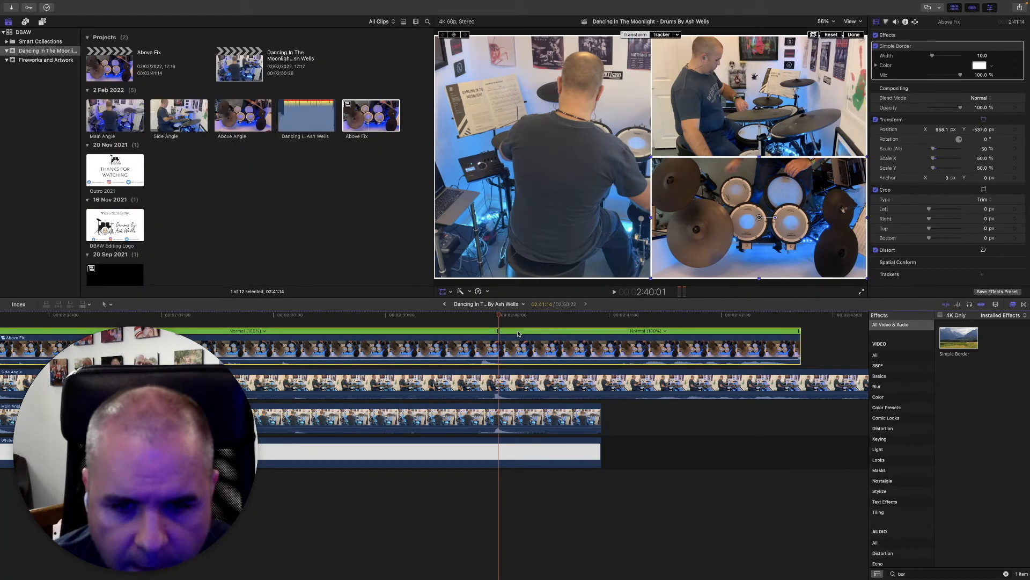
{"action": "key", "text": "super+z"}
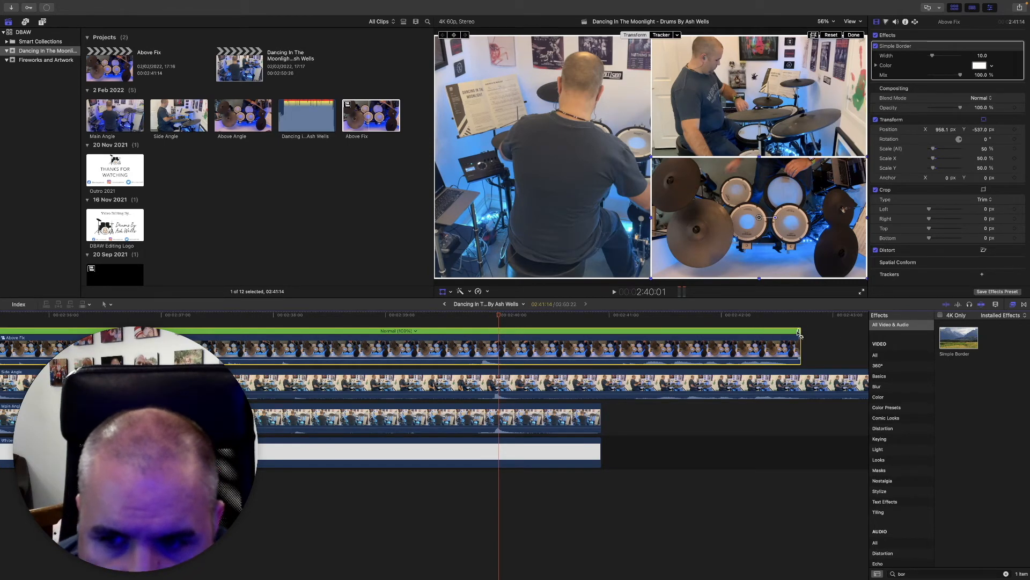
- Retime the Above Fix clip to a shorter duration of 2:40:40 and add a marker on its waveform peak at 2:39:20
{"action": "left_click_drag", "start_coordinate": [799, 334], "coordinate": [737, 343]}
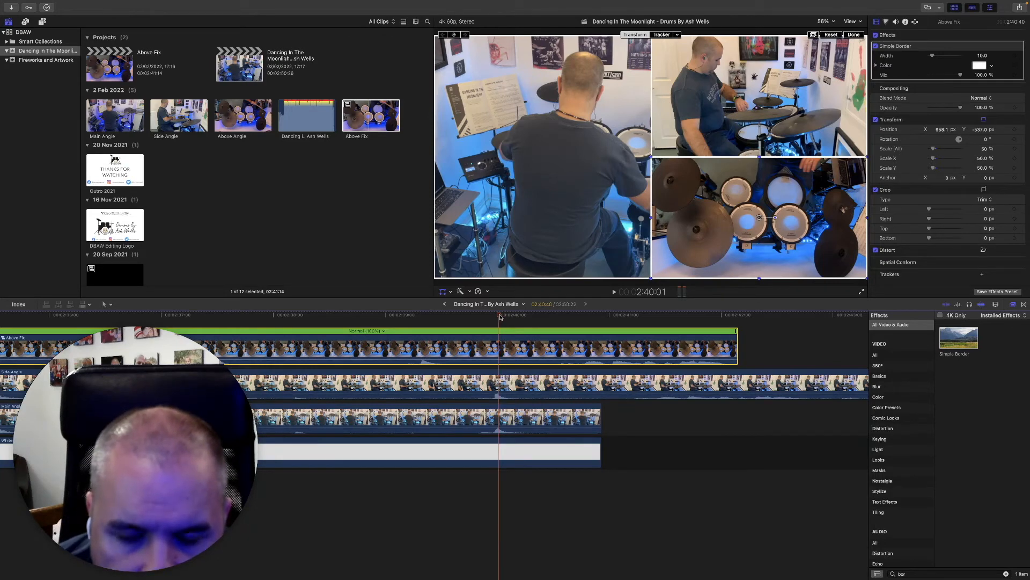
{"action": "left_click_drag", "start_coordinate": [736, 331], "coordinate": [737, 332]}
{"action": "left_click", "coordinate": [483, 317]}
{"action": "left_click_drag", "start_coordinate": [483, 318], "coordinate": [423, 327]}
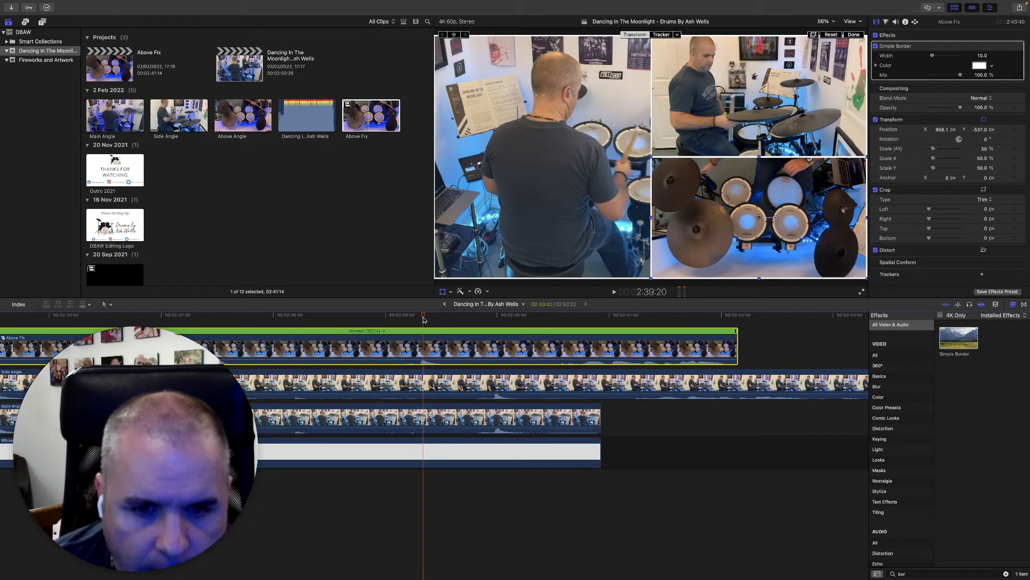
{"action": "mouse_move", "coordinate": [423, 318]}
{"action": "left_mouse_down"}
{"action": "mouse_move", "coordinate": [433, 318]}
{"action": "mouse_move", "coordinate": [423, 320]}
{"action": "left_mouse_up"}
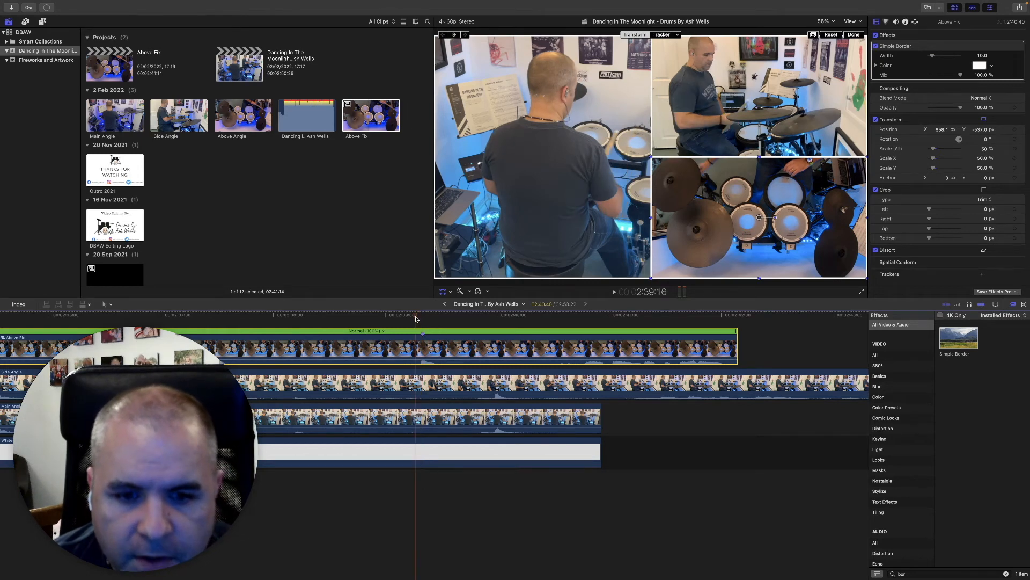
- Add a marker to the Above Fix clip on an earlier waveform peak, about half a second before 2:37:06
{"action": "left_click_drag", "start_coordinate": [426, 320], "coordinate": [357, 320]}
{"action": "scroll", "coordinate": [420, 354], "scroll_direction": "left", "scroll_amount": 5}
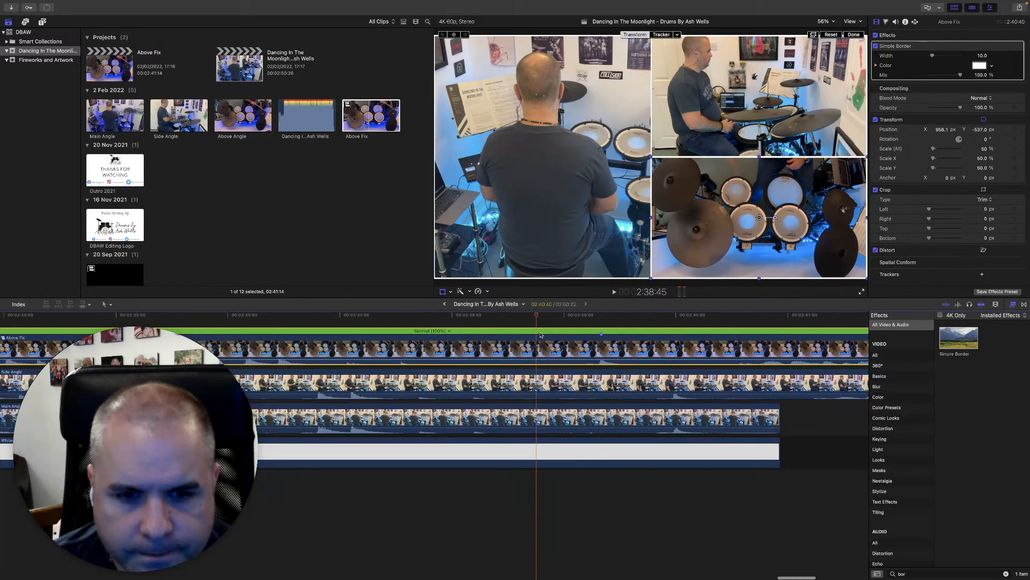
{"action": "scroll", "coordinate": [540, 338], "scroll_direction": "left", "scroll_amount": 3}
{"action": "left_click_drag", "start_coordinate": [525, 320], "coordinate": [360, 331]}
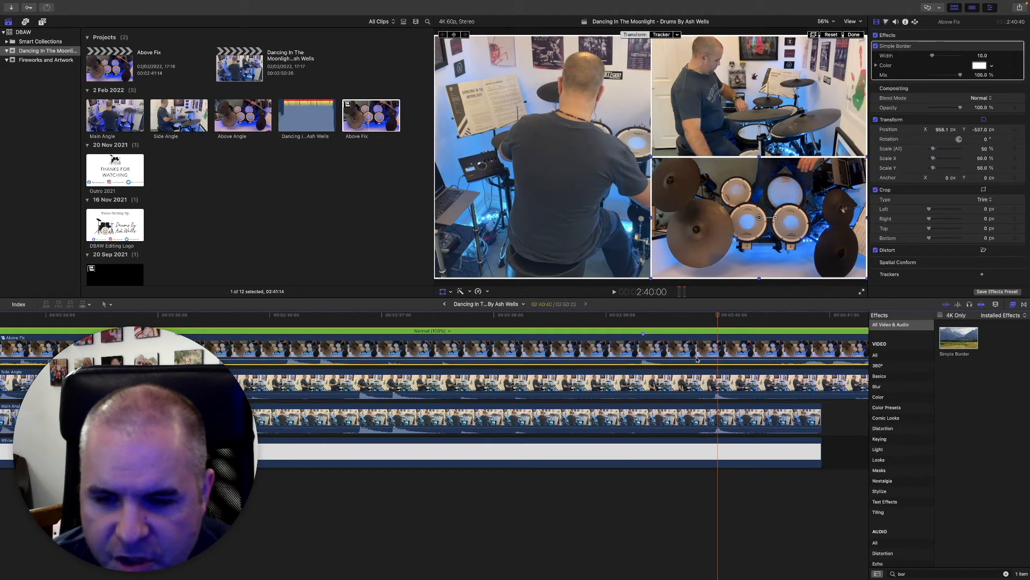
{"action": "scroll", "coordinate": [697, 360], "scroll_direction": "left", "scroll_amount": 3}
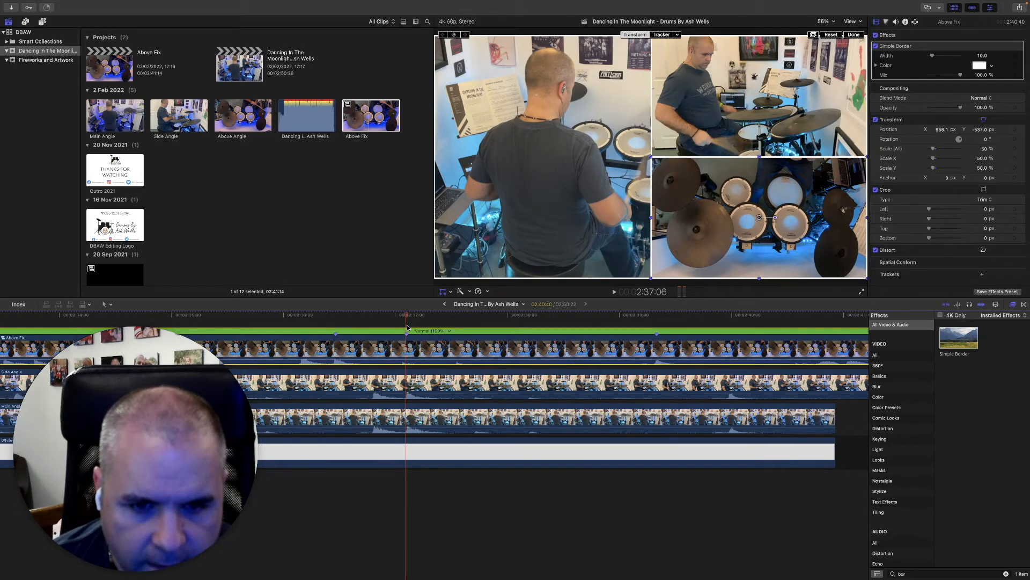
- Remove the Above Fix clip's marker at 2:37:06 and add a marker to the Side Angle clip at that frame
{"action": "key", "text": "ctrl+m"}
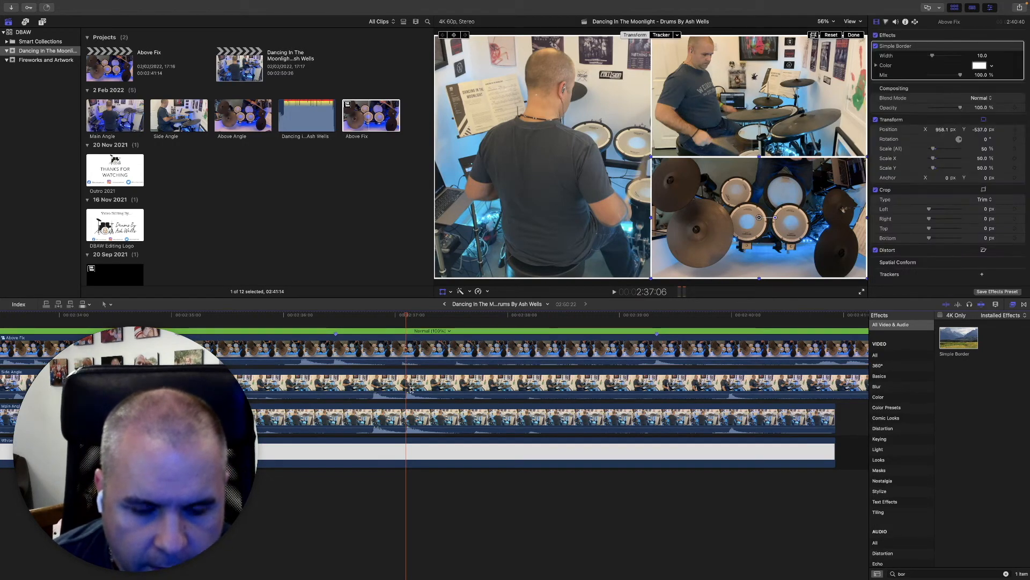
{"action": "left_click", "coordinate": [409, 317]}
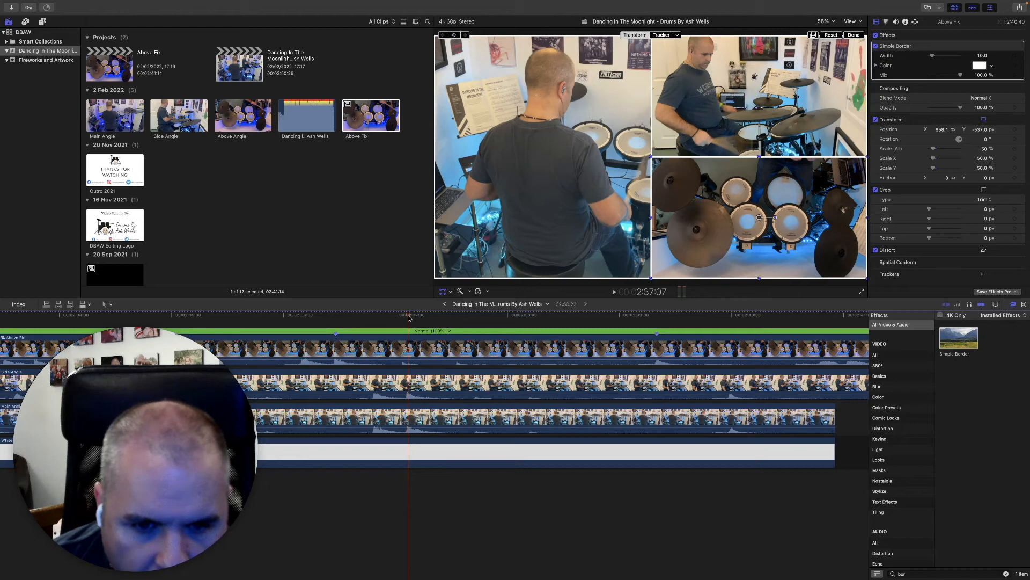
{"action": "key", "text": "Left"}
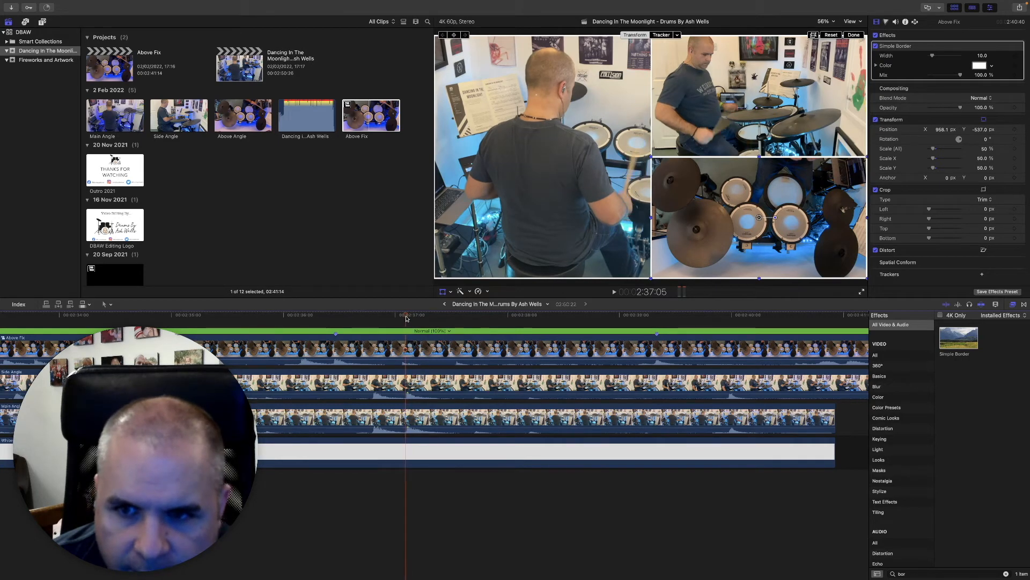
{"action": "left_click", "coordinate": [407, 378]}
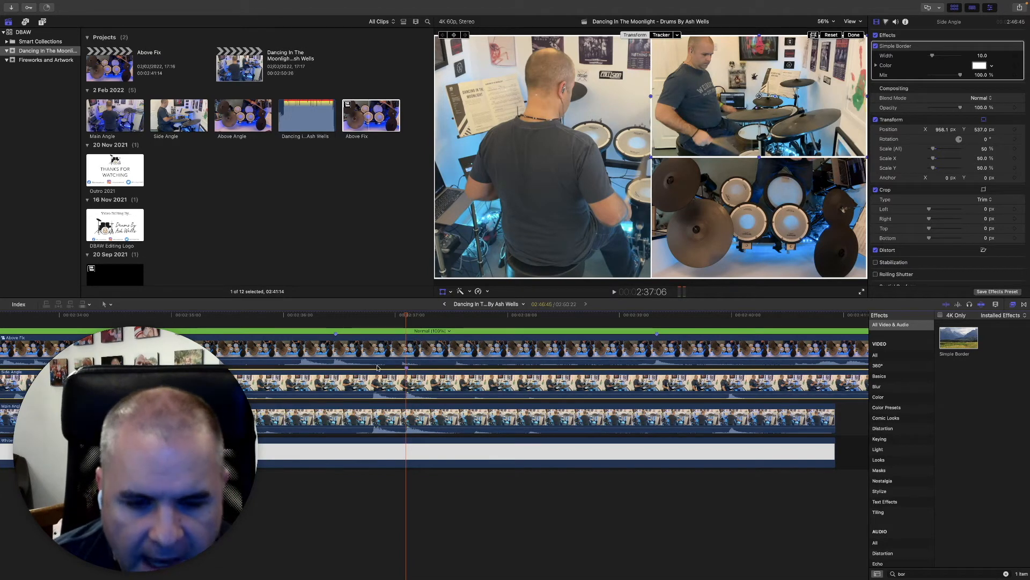
- Retime the Above Fix clip to a duration of 2:41:19, aligning its earlier marker with the Side Angle marker at 2:37:06
{"action": "scroll", "coordinate": [461, 355], "scroll_direction": "right", "scroll_amount": 5}
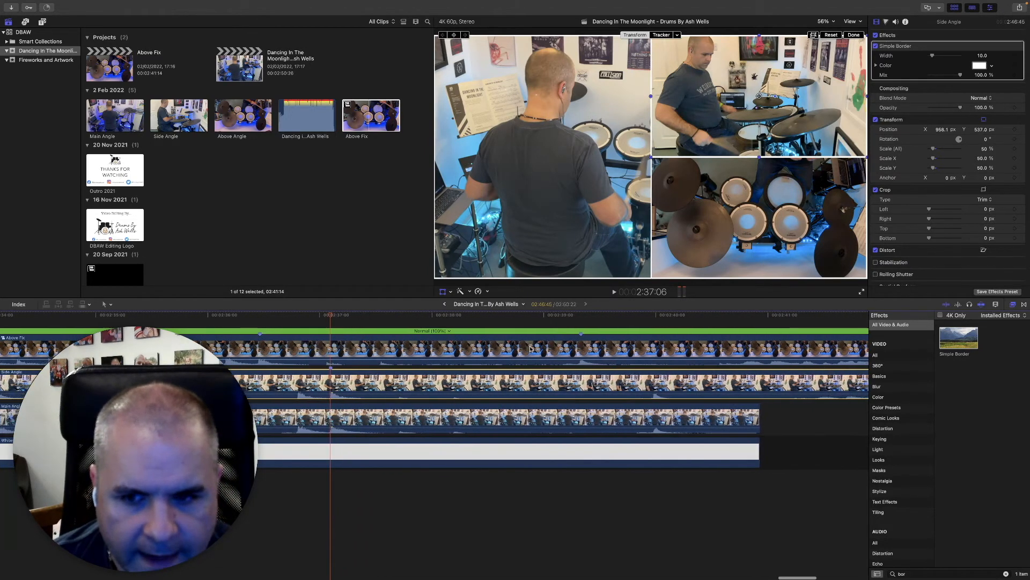
{"action": "key", "text": "super+minus"}
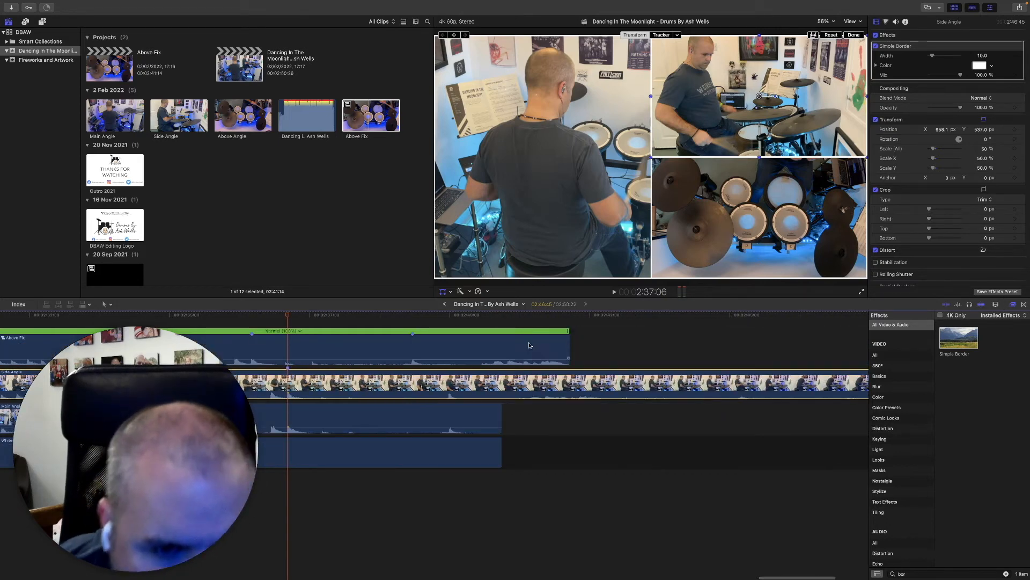
{"action": "left_click", "coordinate": [570, 334]}
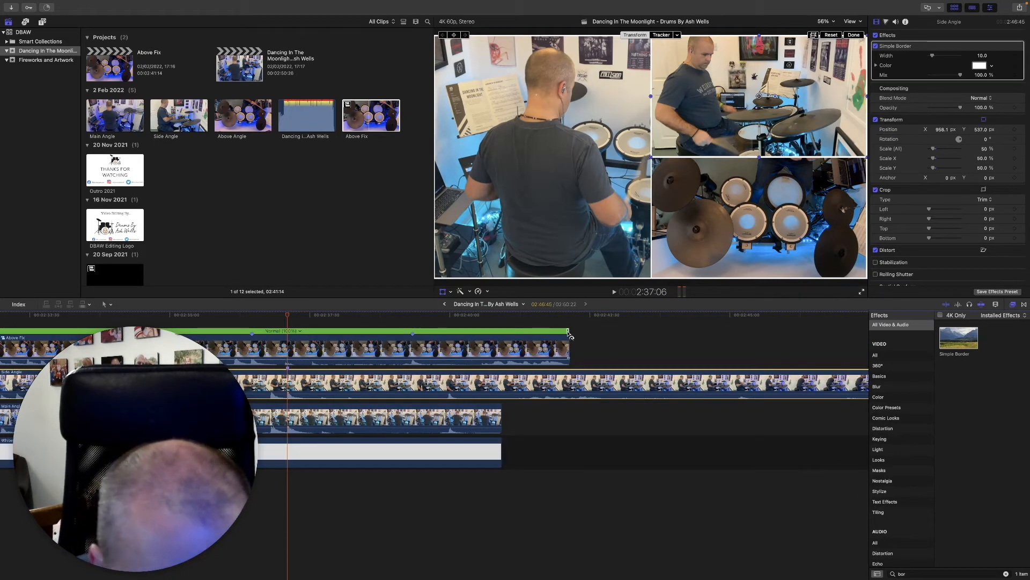
{"action": "left_click_drag", "start_coordinate": [592, 337], "coordinate": [607, 339]}
{"action": "scroll", "coordinate": [481, 321], "scroll_direction": "left", "scroll_amount": 5}
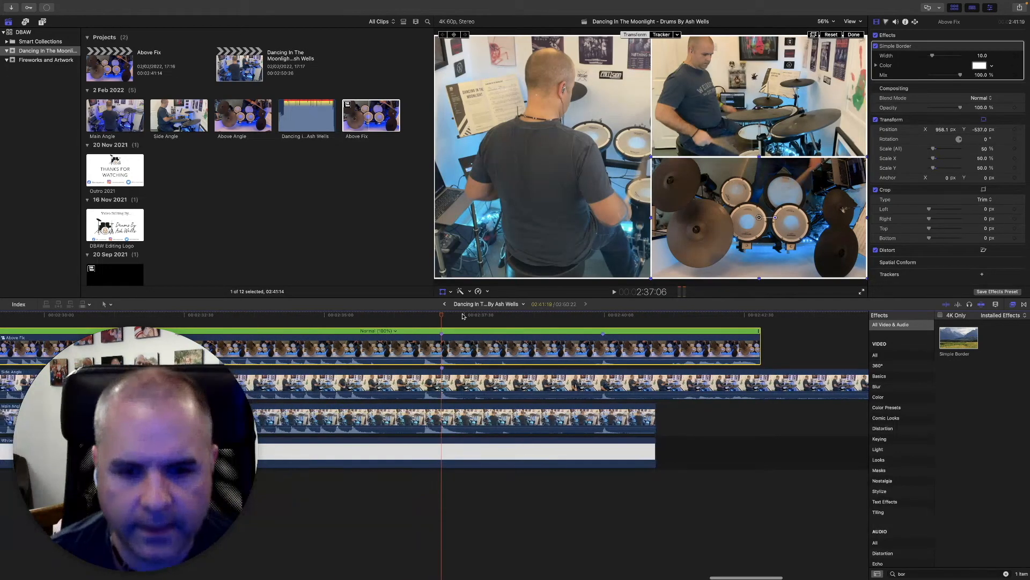
- Play the ending from 2:34:58 to check that the retimed Above Fix angle stays in sync
{"action": "left_click", "coordinate": [414, 322]}
{"action": "key", "text": "super+="}
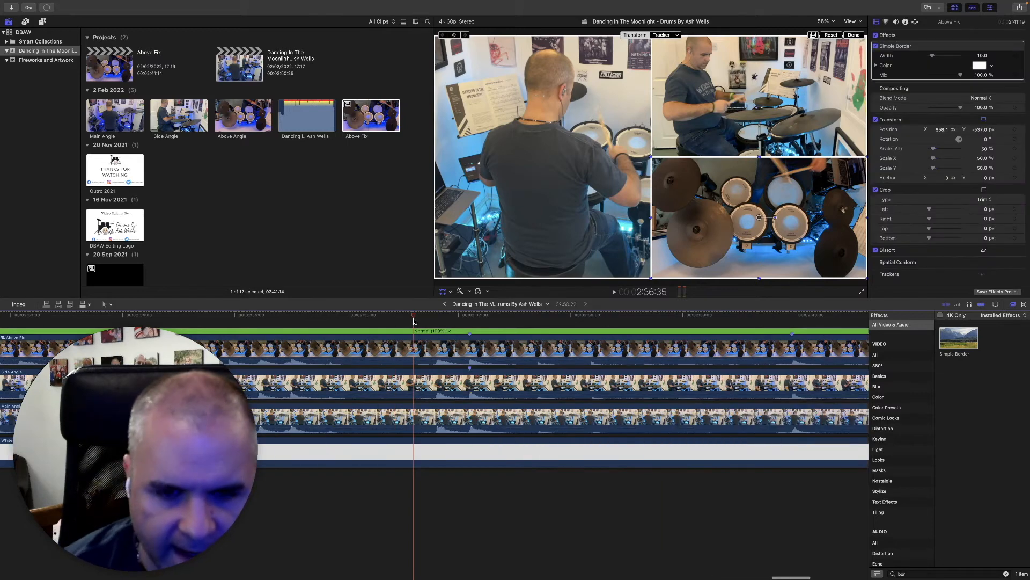
{"action": "scroll", "coordinate": [413, 322], "scroll_direction": "down", "scroll_amount": 1}
{"action": "left_click_drag", "start_coordinate": [415, 317], "coordinate": [232, 322]}
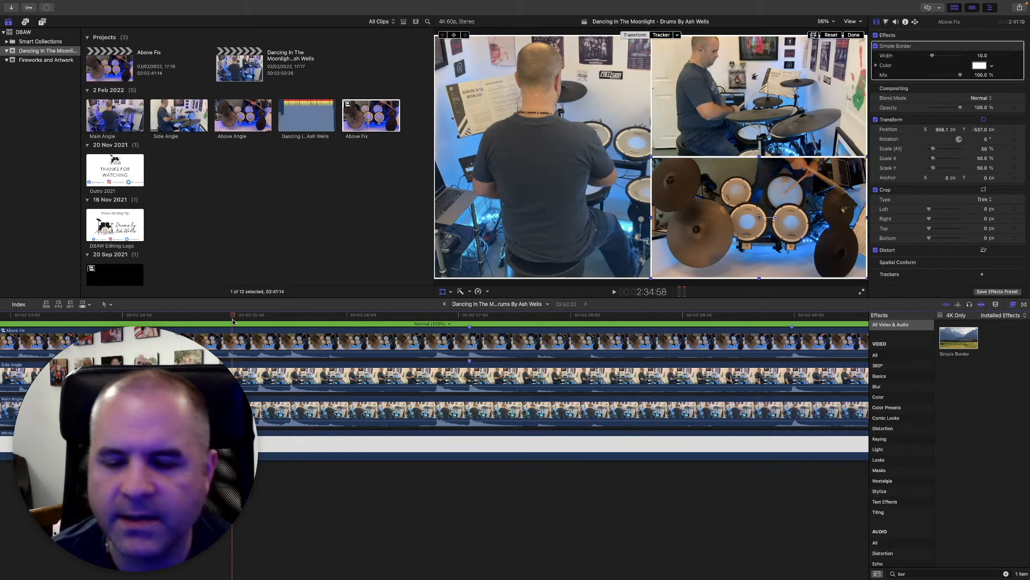
{"action": "key", "text": "space"}
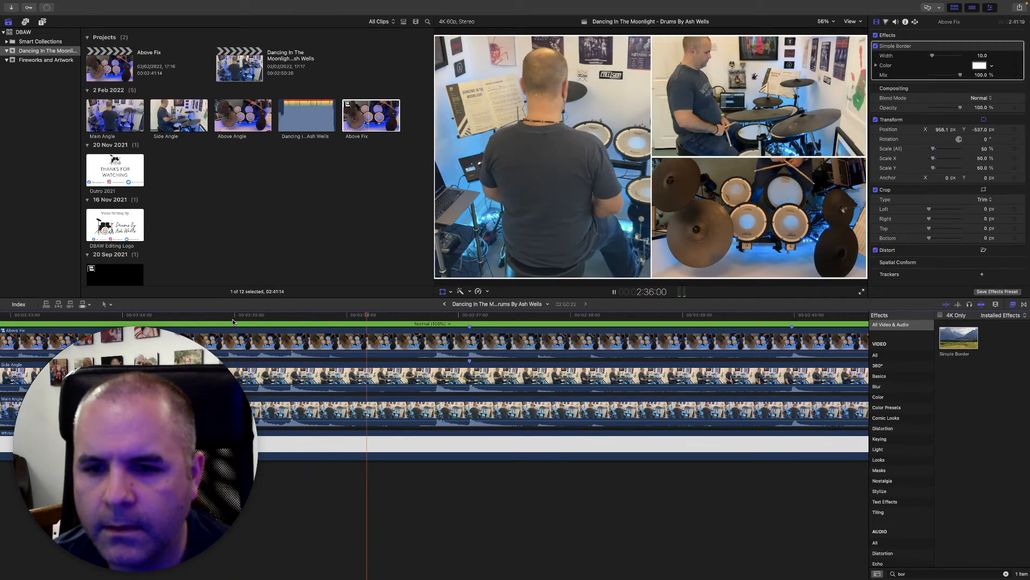
{"action": "scroll", "coordinate": [179, 329], "scroll_direction": "up", "scroll_amount": 2}
{"action": "left_click", "coordinate": [141, 325]}
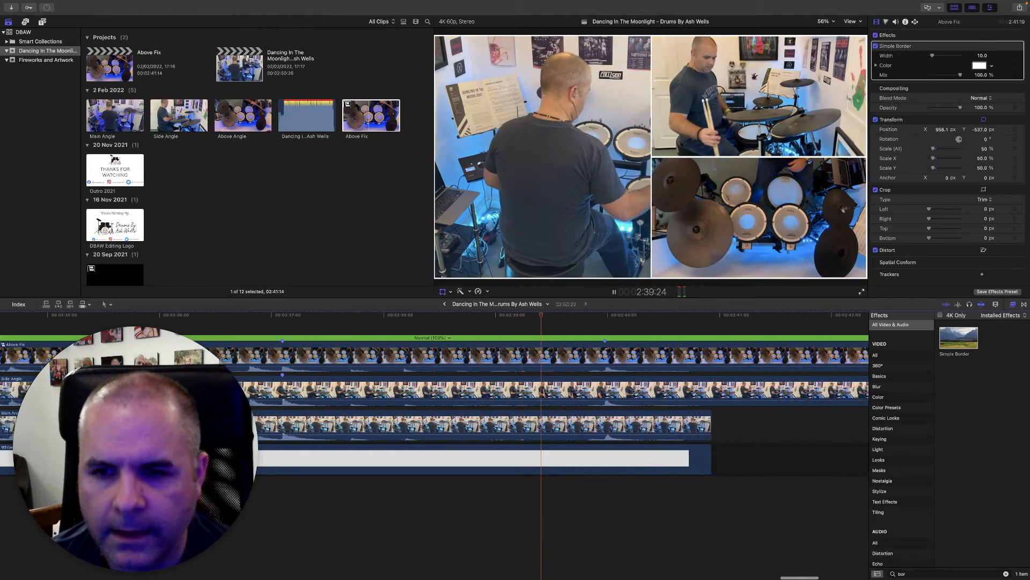
{"action": "key", "text": "space"}
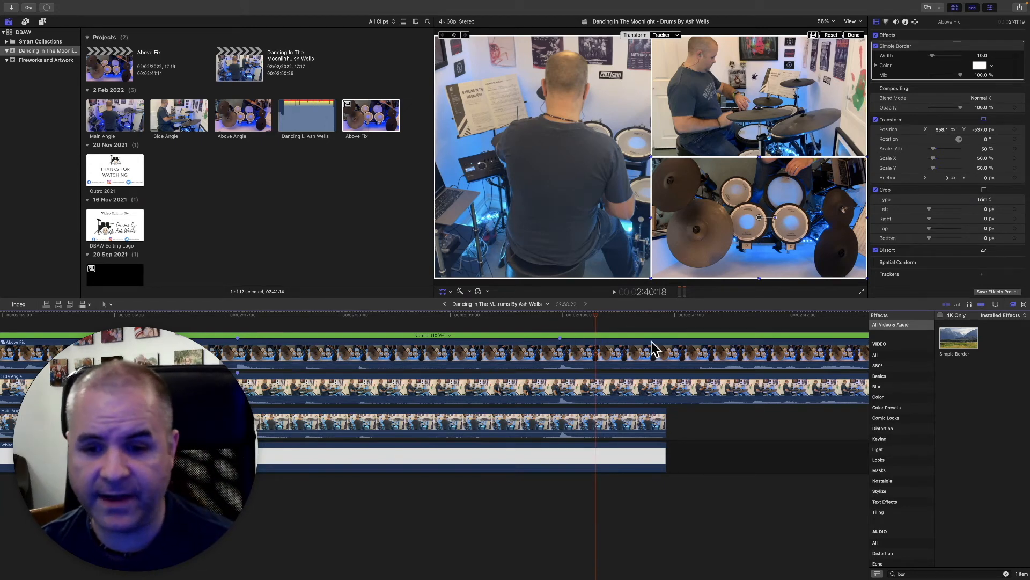
{"action": "left_click_drag", "start_coordinate": [596, 320], "coordinate": [521, 321]}
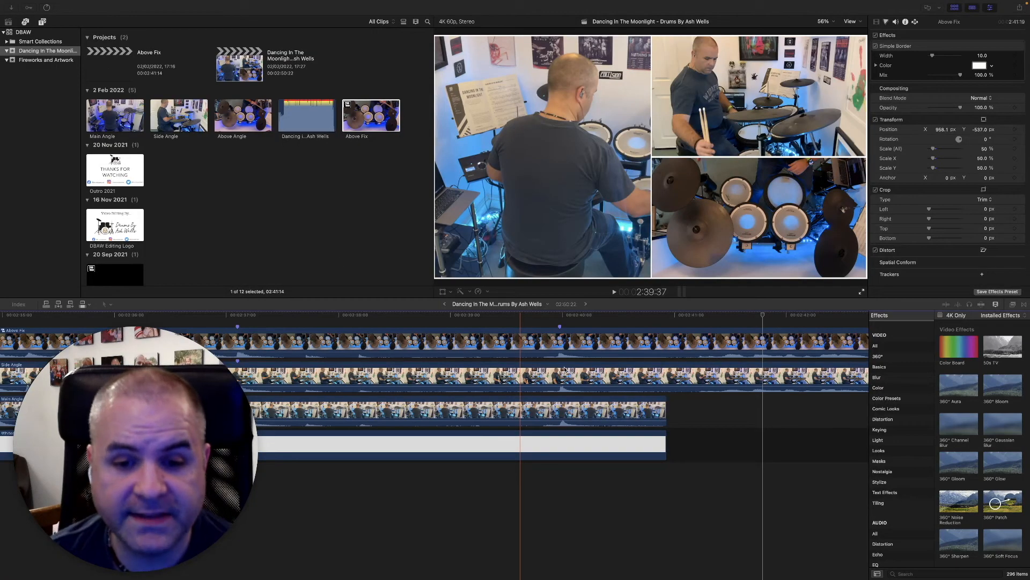
- Combine all four timeline clips into a compound clip named Merged in the Dancing In The Moonlight event
{"action": "scroll", "coordinate": [515, 367], "scroll_direction": "left", "scroll_amount": 3}
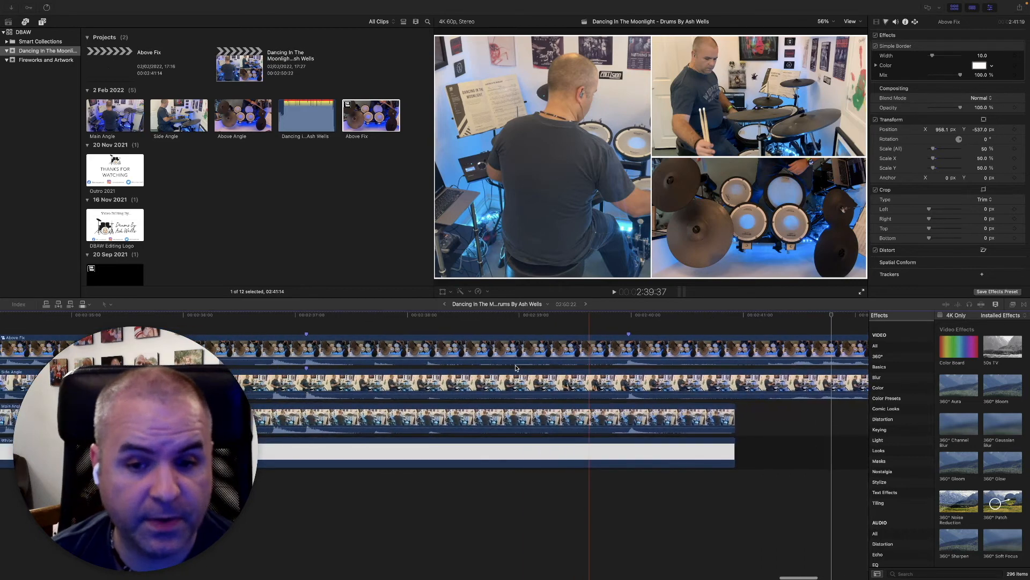
{"action": "scroll", "coordinate": [467, 350], "scroll_direction": "left", "scroll_amount": 15}
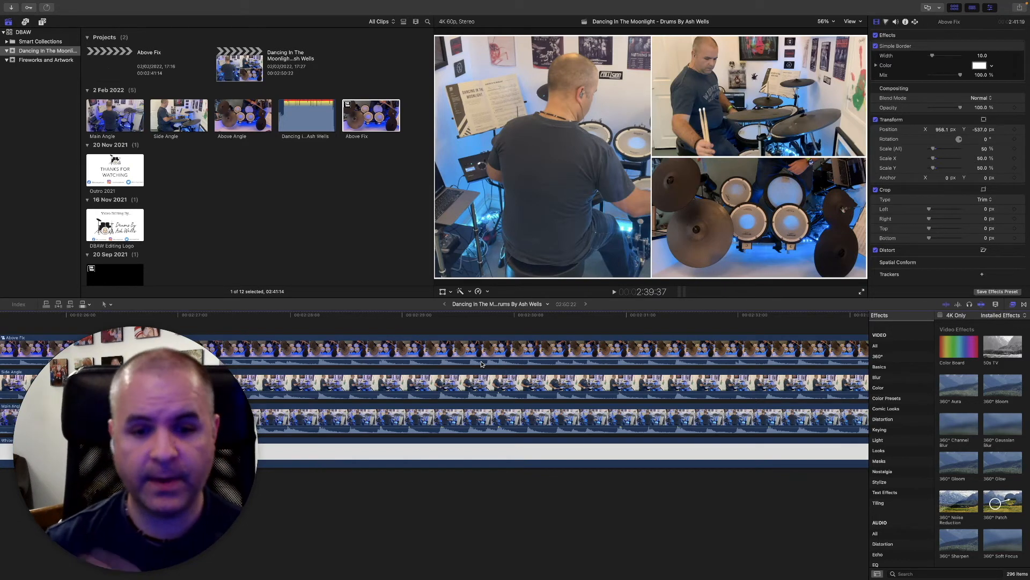
{"action": "left_click", "coordinate": [517, 349]}
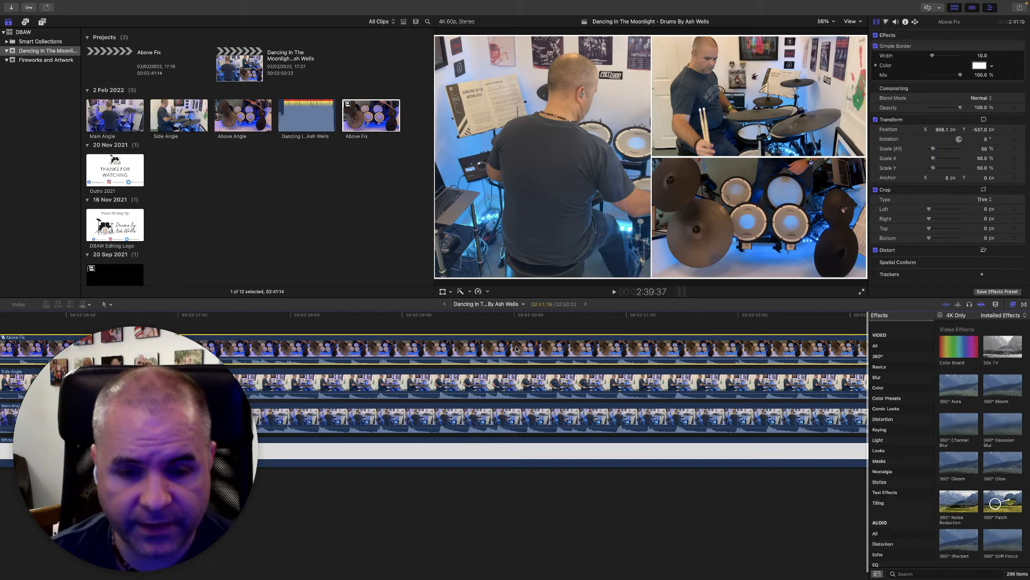
{"action": "key", "text": "super+a"}
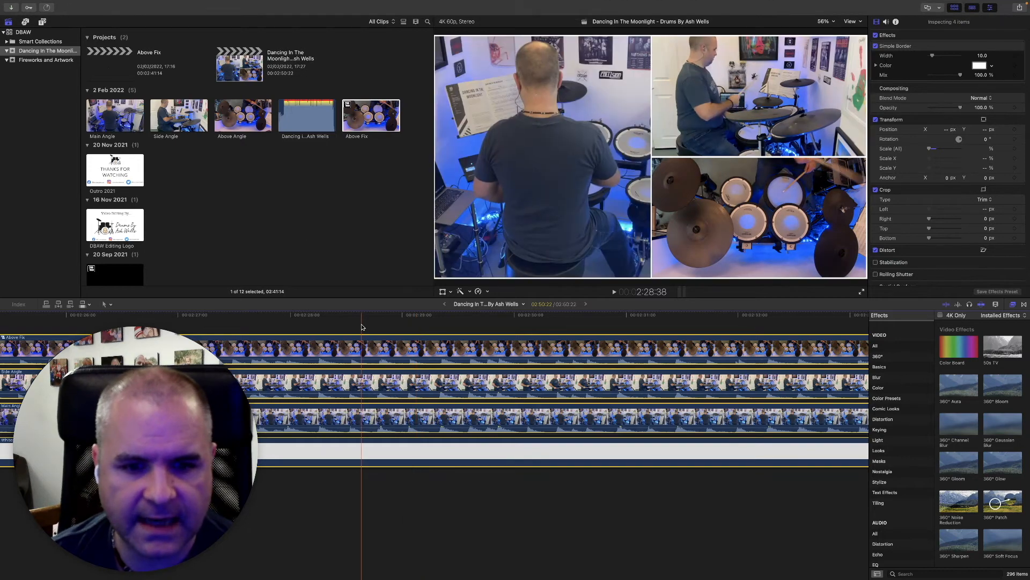
{"action": "right_click", "coordinate": [390, 353]}
{"action": "left_click", "coordinate": [405, 356]}
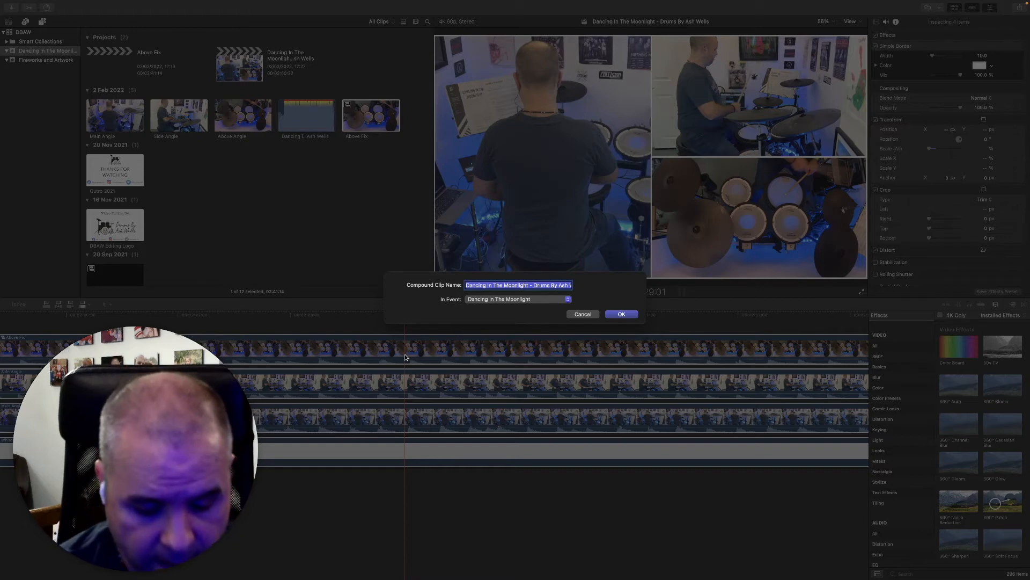
{"action": "type", "text": "Merged"}
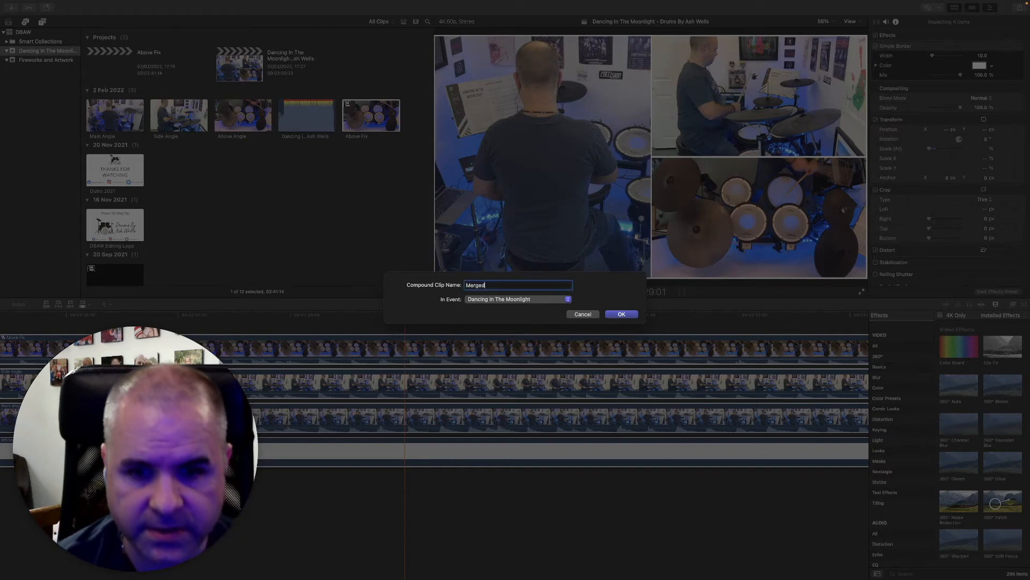
{"action": "key", "text": "Return"}
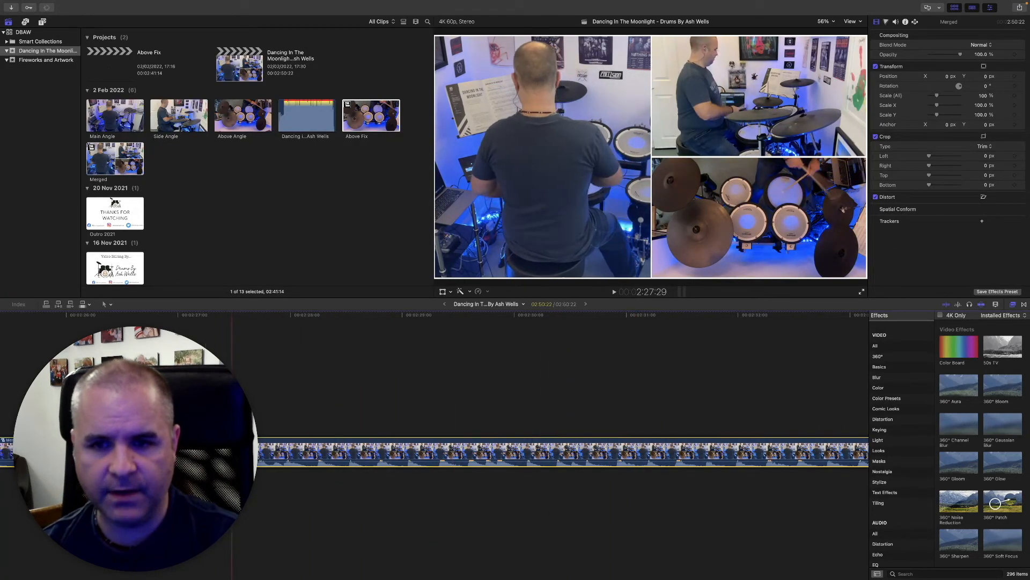
- Split the Merged clip at 26:04, shortly before the drumming starts, and delete the section before the cut
{"action": "scroll", "coordinate": [425, 423], "scroll_direction": "left", "scroll_amount": 10}
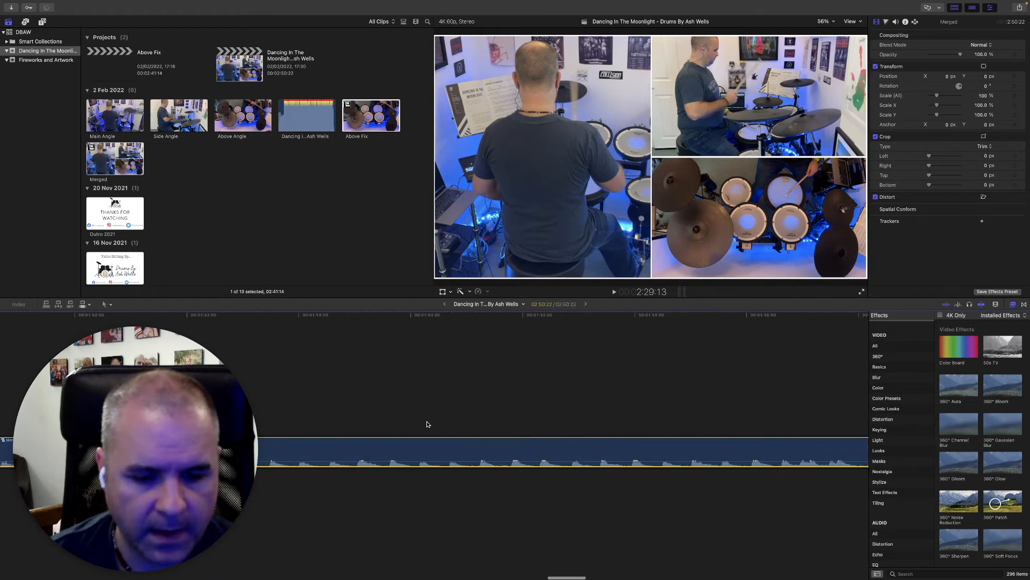
{"action": "key", "text": "super+minus"}
{"action": "key", "text": "super+minus"}
{"action": "key", "text": "super+minus"}
{"action": "key", "text": "super+minus"}
{"action": "key", "text": "super+minus"}
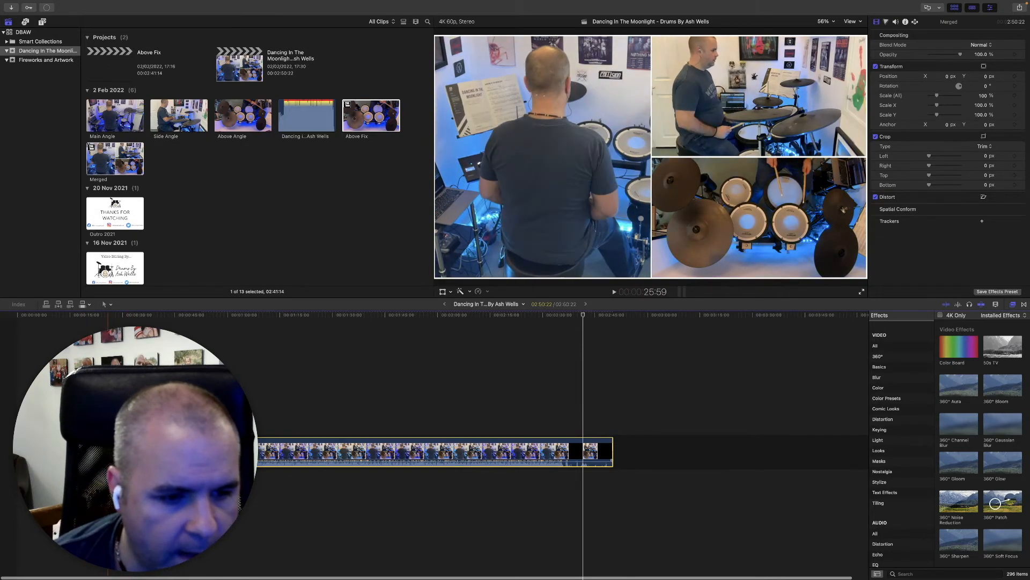
{"action": "key", "text": "super+equal"}
{"action": "key", "text": "super+equal"}
{"action": "key", "text": "super+equal"}
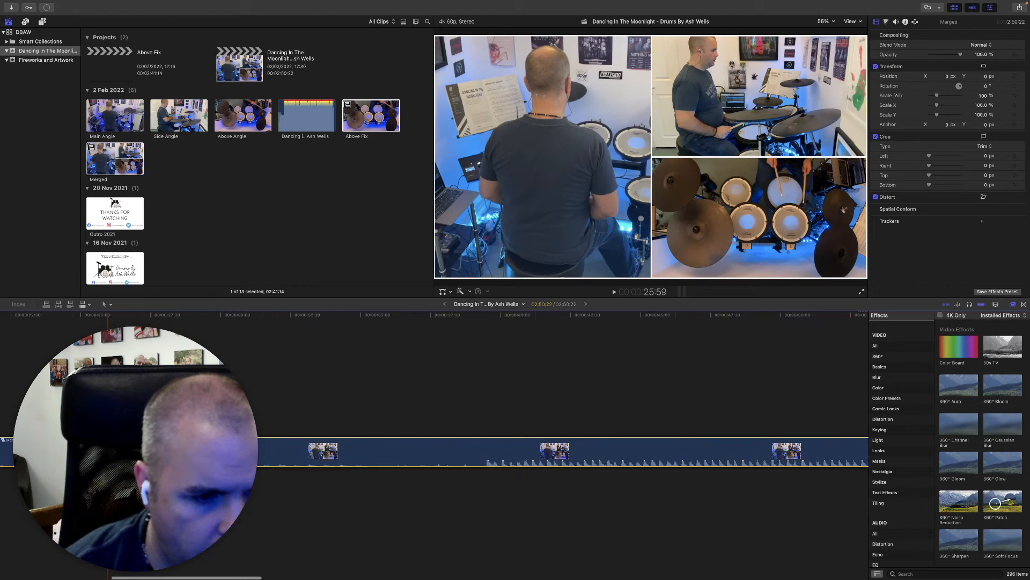
{"action": "scroll", "coordinate": [115, 453], "scroll_direction": "left", "scroll_amount": 2}
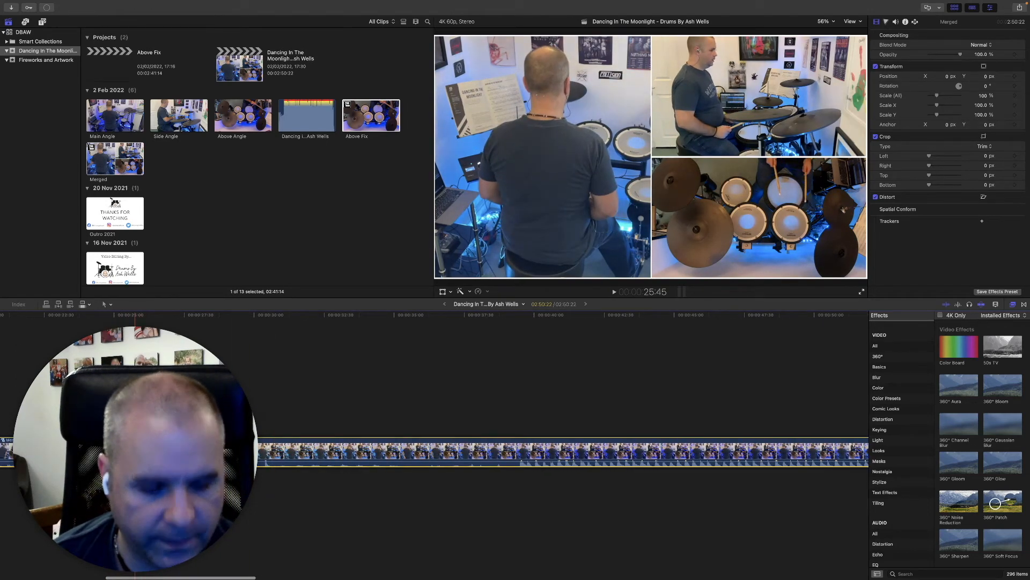
{"action": "key", "text": "b"}
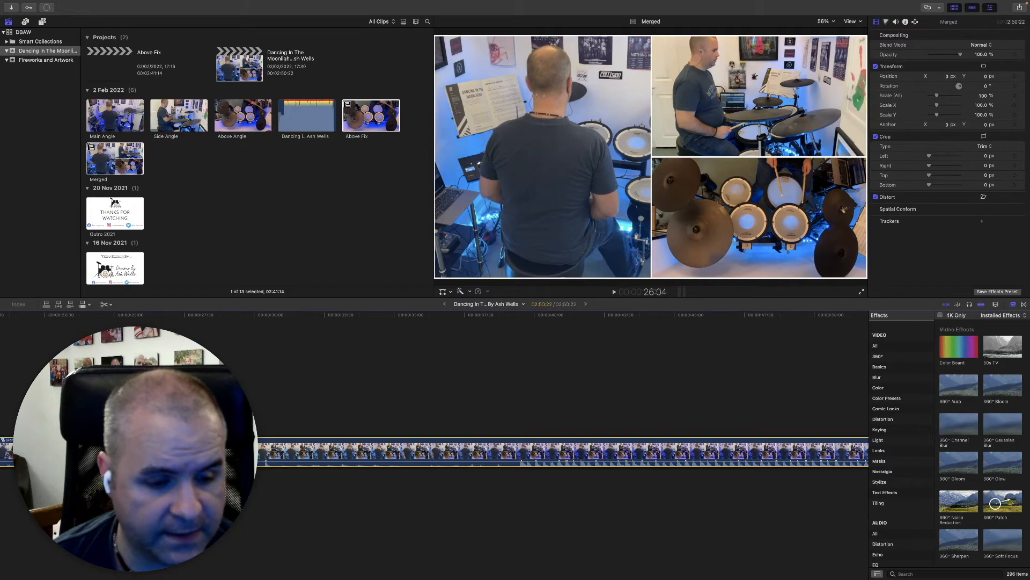
{"action": "left_click", "coordinate": [144, 454]}
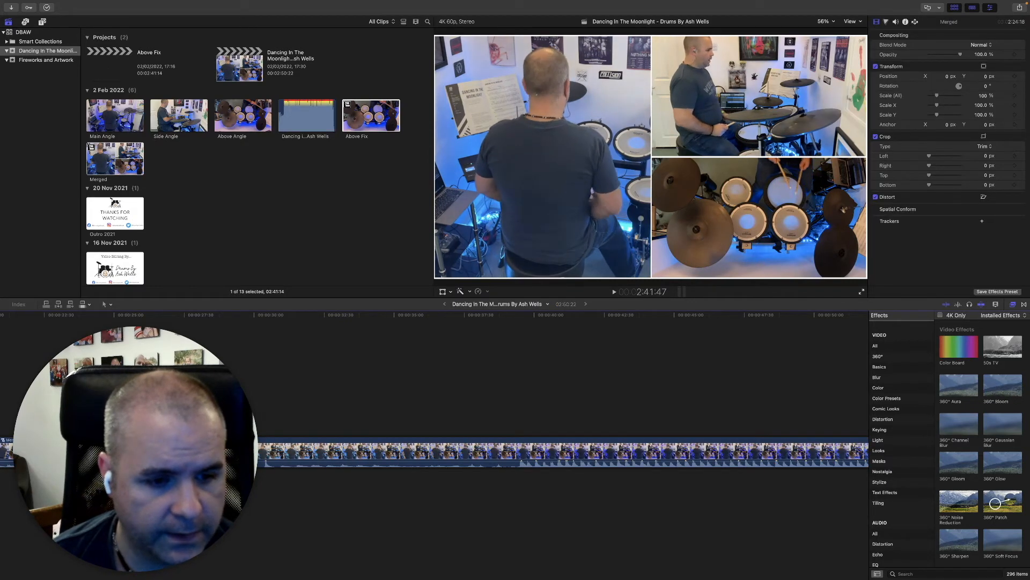
{"action": "key", "text": "a"}
{"action": "key", "text": "Delete"}
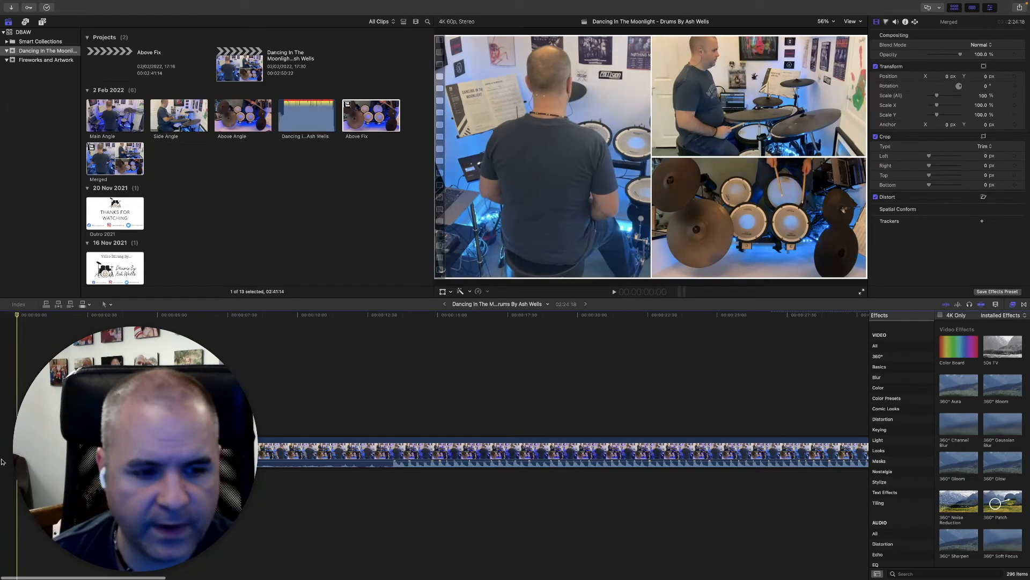
- Insert the Intro clip from the browser before the Merged clip and play it through its song title
{"action": "scroll", "coordinate": [150, 180], "scroll_direction": "down", "scroll_amount": 2}
{"action": "scroll", "coordinate": [151, 180], "scroll_direction": "up", "scroll_amount": 3}
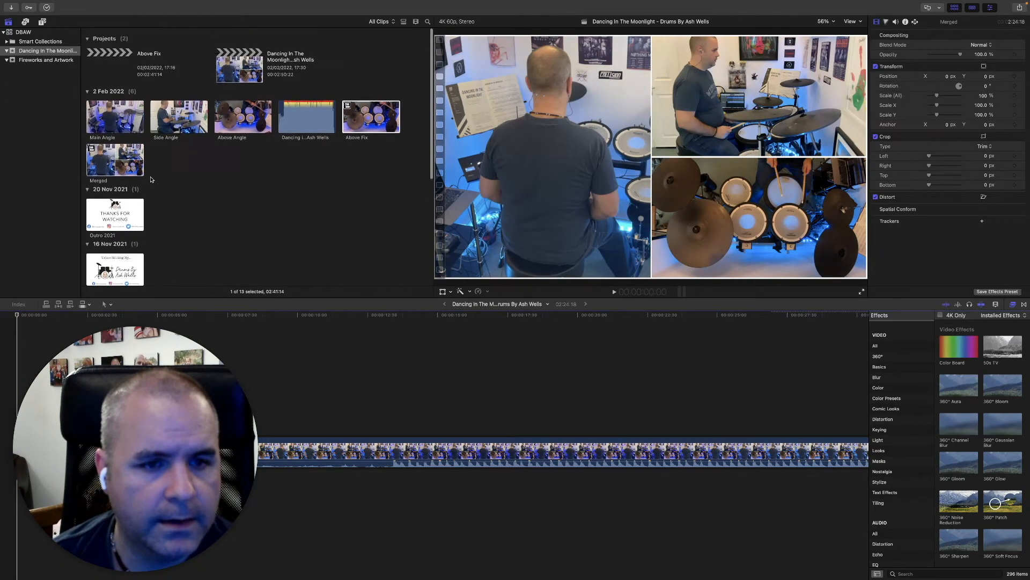
{"action": "scroll", "coordinate": [151, 180], "scroll_direction": "down", "scroll_amount": 5}
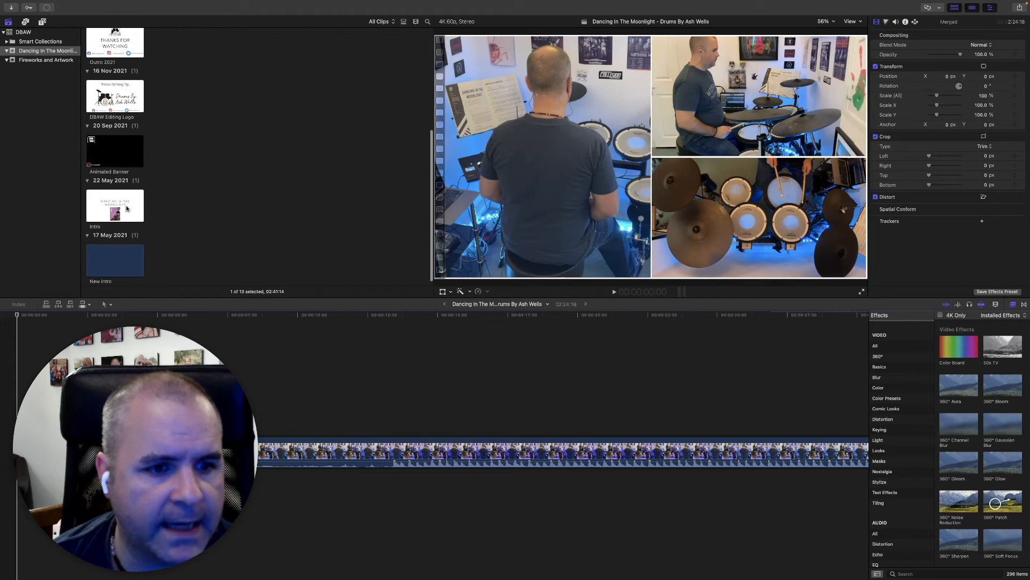
{"action": "left_click", "coordinate": [125, 205]}
{"action": "left_click_drag", "start_coordinate": [115, 204], "coordinate": [3, 460]}
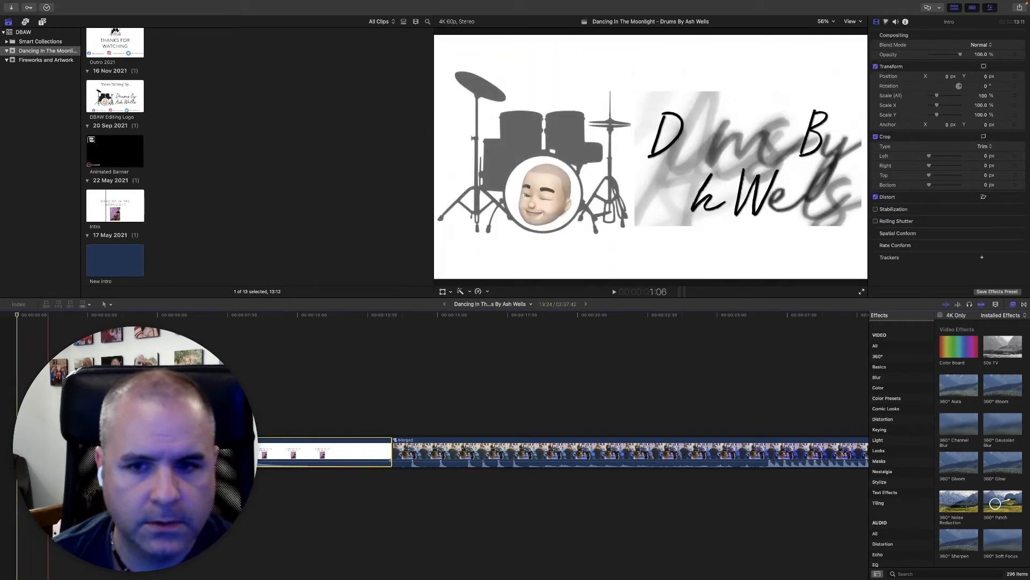
{"action": "key", "text": "space"}
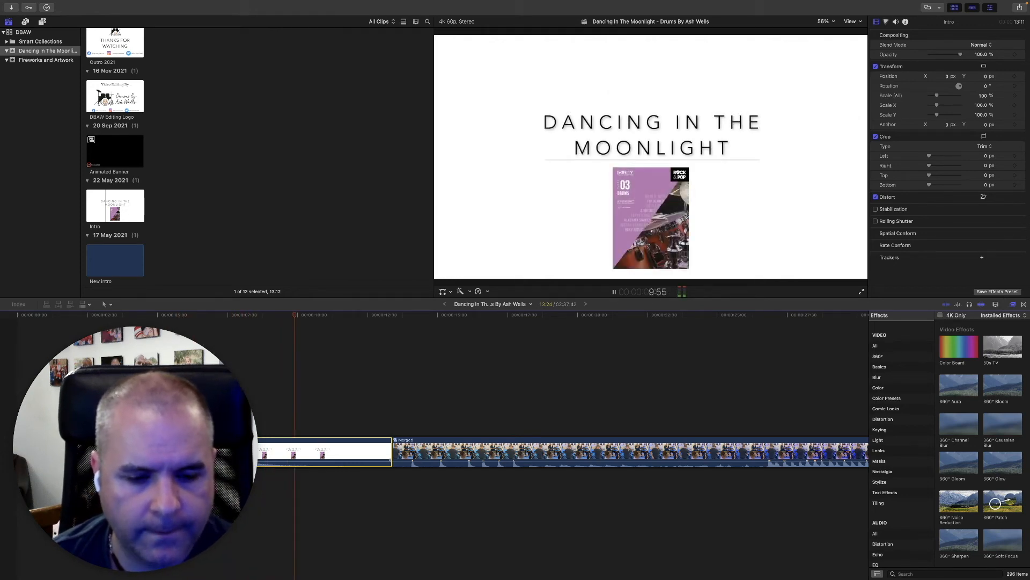
{"action": "key", "text": "space"}
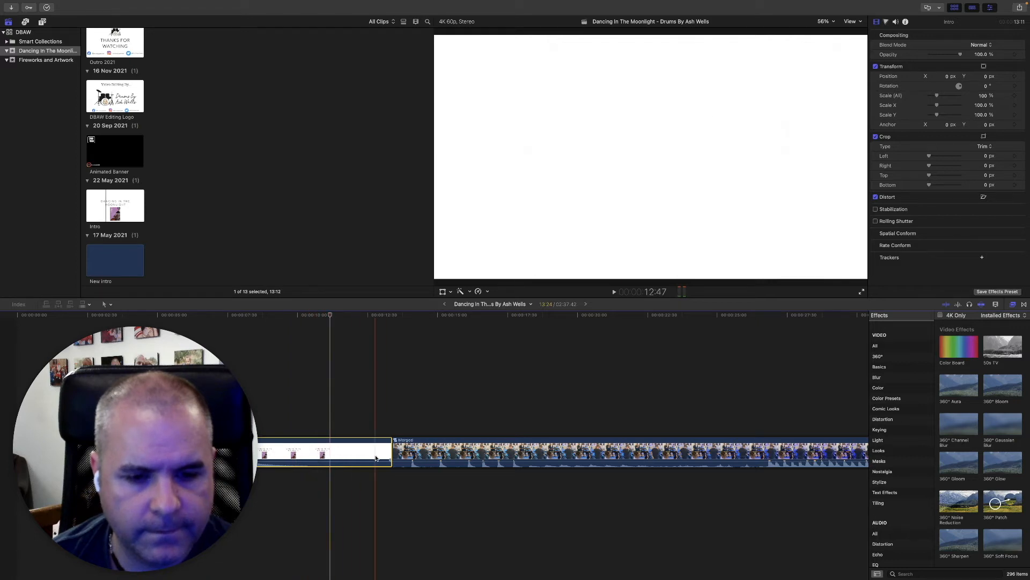
{"action": "left_click_drag", "start_coordinate": [387, 460], "coordinate": [364, 459]}
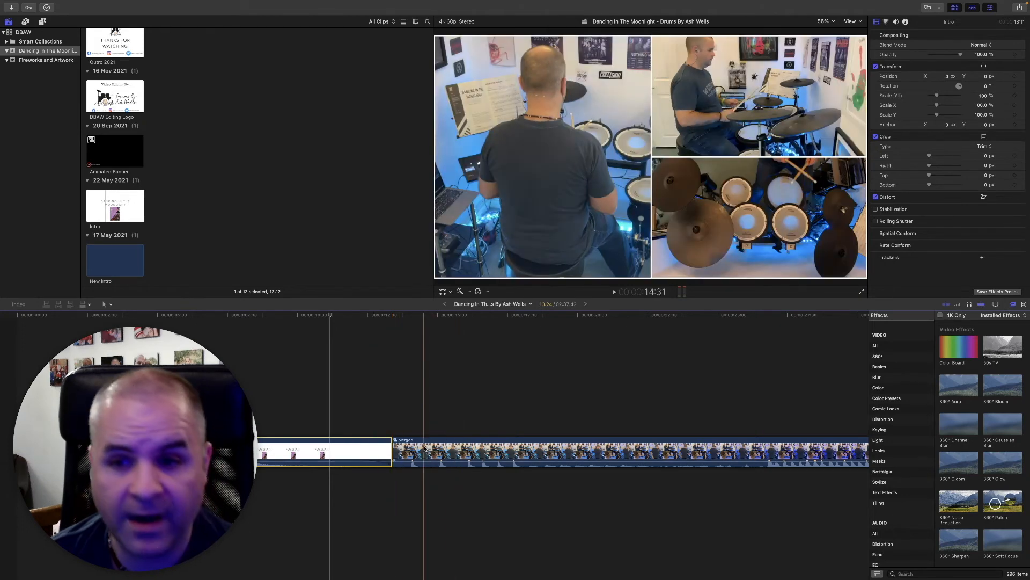
- Try a Cross Dissolve between the Intro and Merged clips, allowing the media overlap, and delete the transition
{"action": "left_click", "coordinate": [1024, 304]}
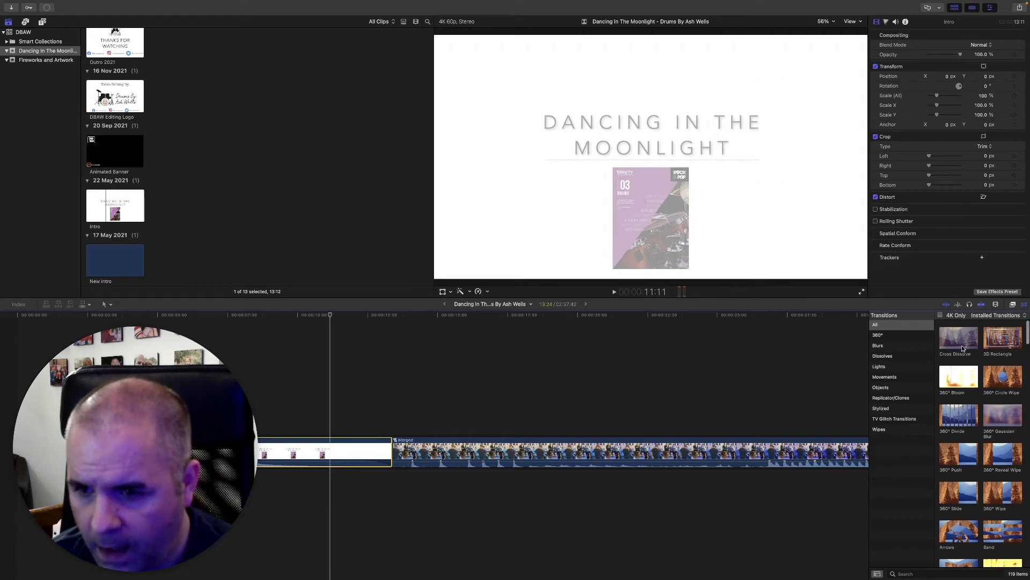
{"action": "left_click_drag", "start_coordinate": [957, 341], "coordinate": [396, 457]}
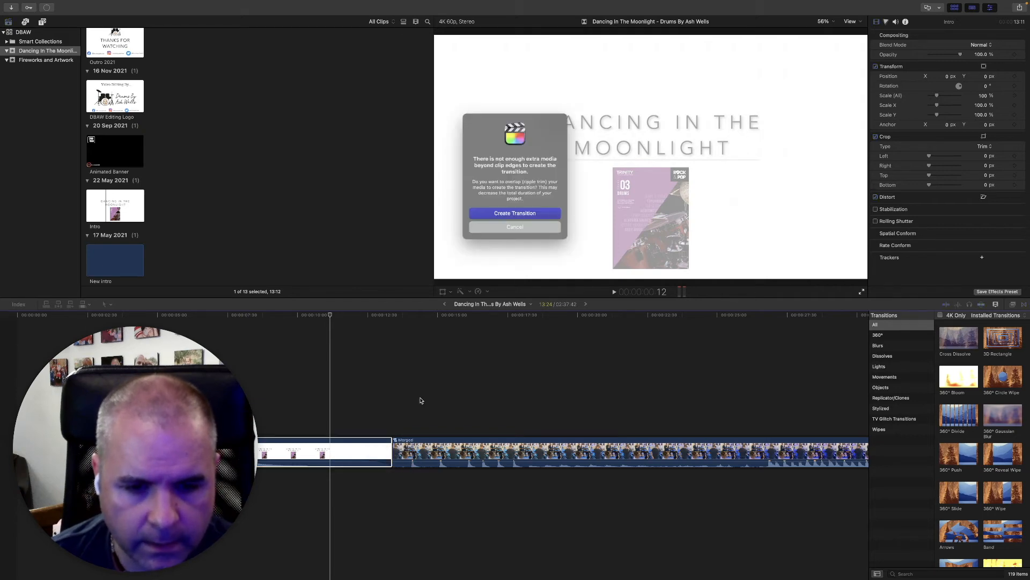
{"action": "left_click", "coordinate": [520, 215]}
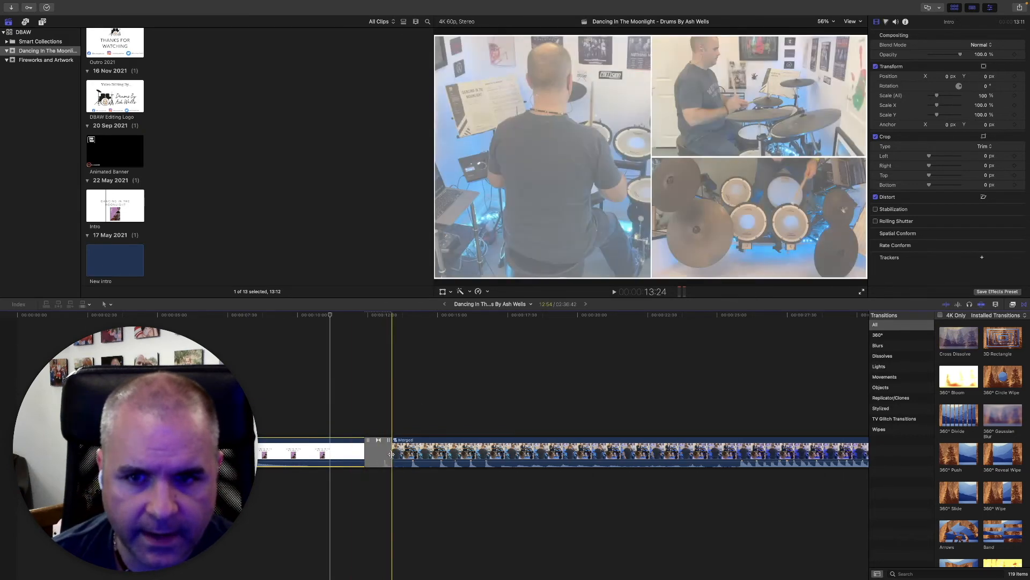
{"action": "left_click", "coordinate": [368, 455]}
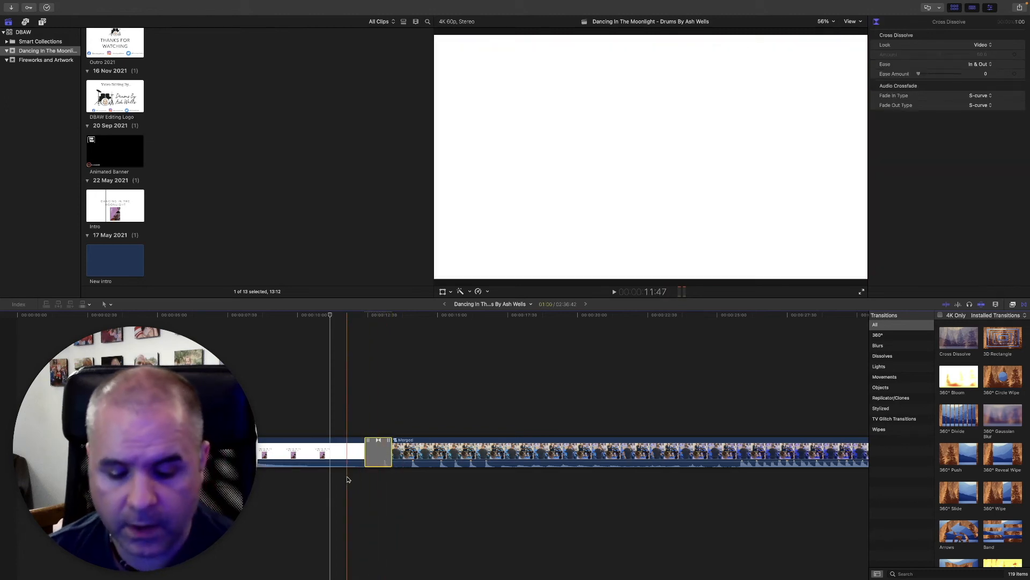
{"action": "key", "text": "Delete"}
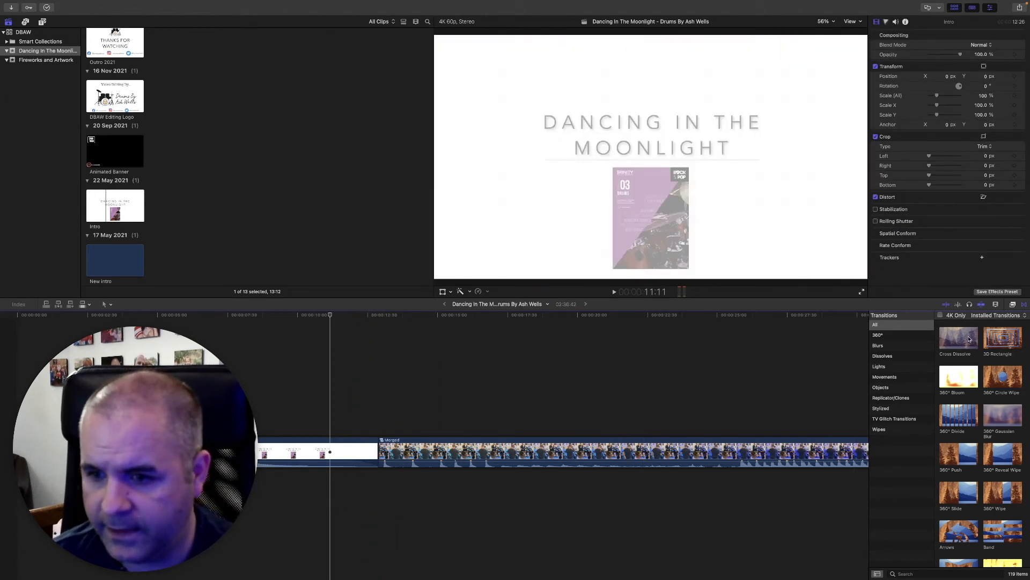
- Apply the default Cross Dissolve at the cut between the Intro and Merged clips and play across it
{"action": "right_click", "coordinate": [970, 339]}
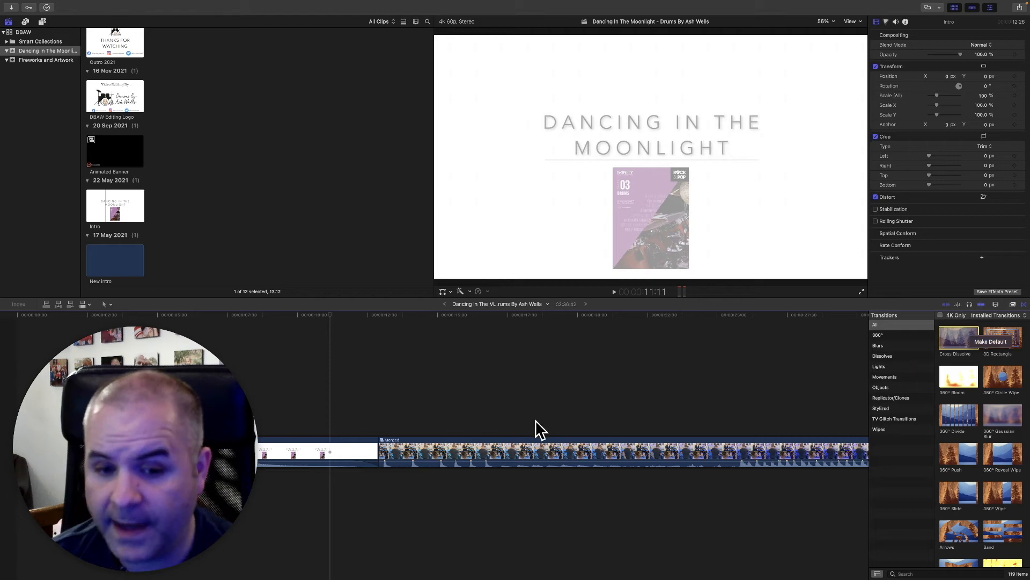
{"action": "left_click", "coordinate": [428, 401]}
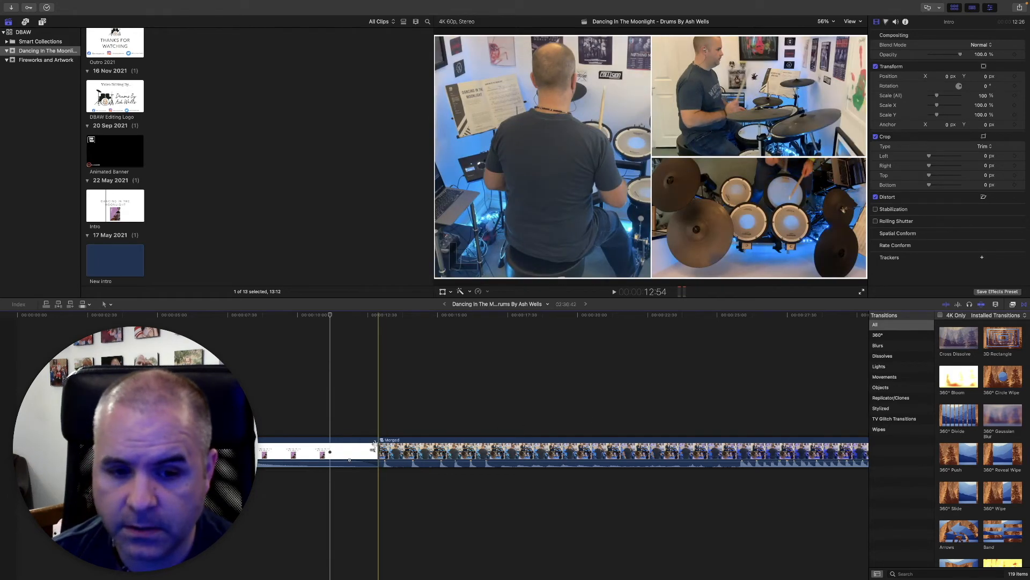
{"action": "left_click", "coordinate": [377, 446]}
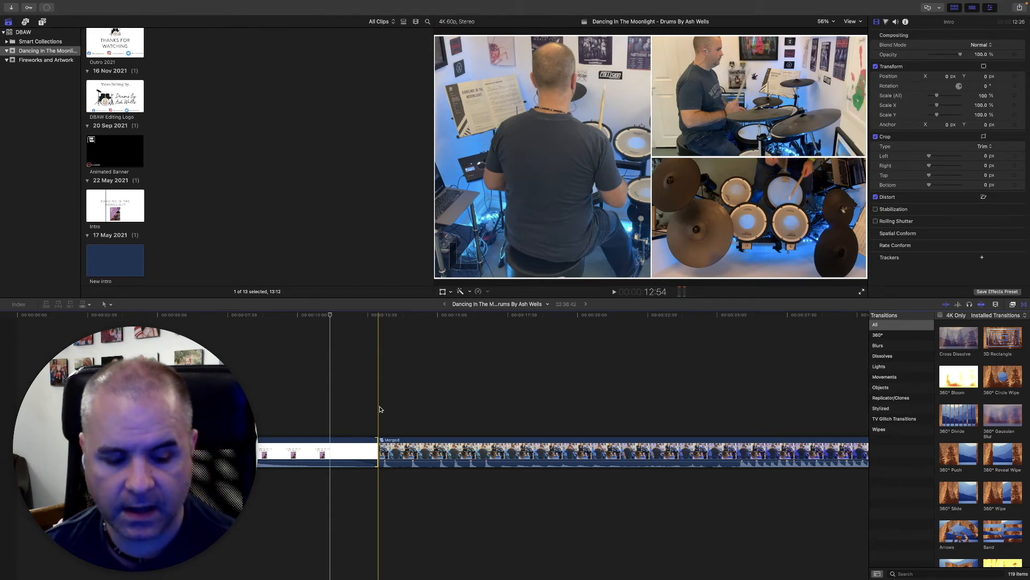
{"action": "key", "text": "super+t"}
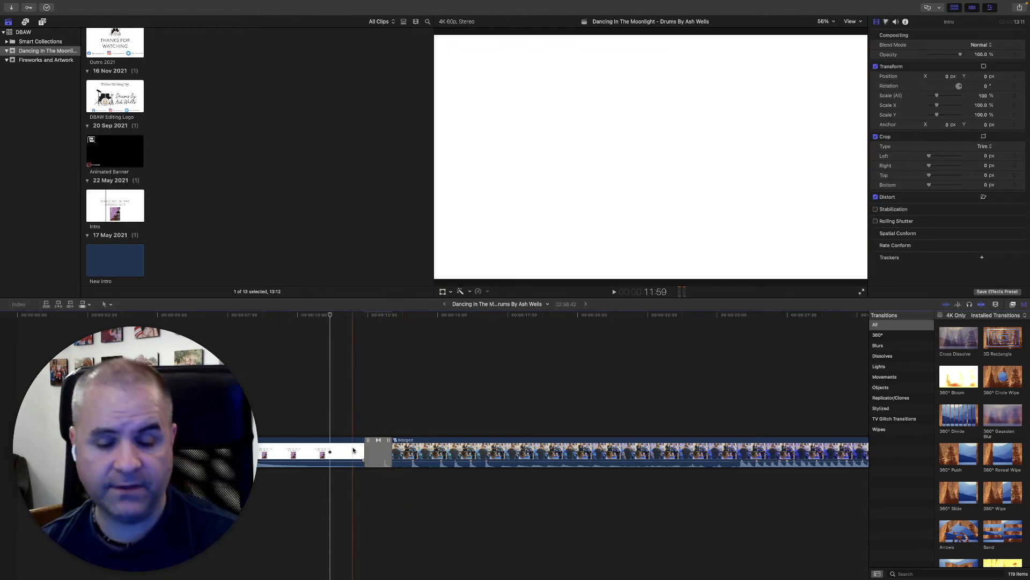
{"action": "key", "text": "space"}
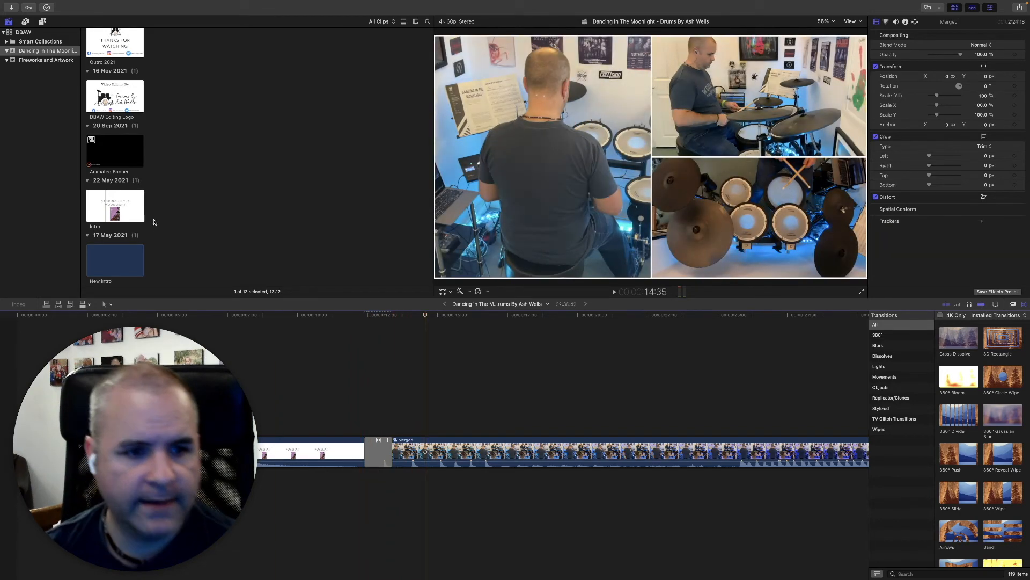
- Connect the Dancing in the Moonlight audio clip below the main storyline, starting where the Cross Dissolve begins
{"action": "scroll", "coordinate": [151, 224], "scroll_direction": "up", "scroll_amount": 5}
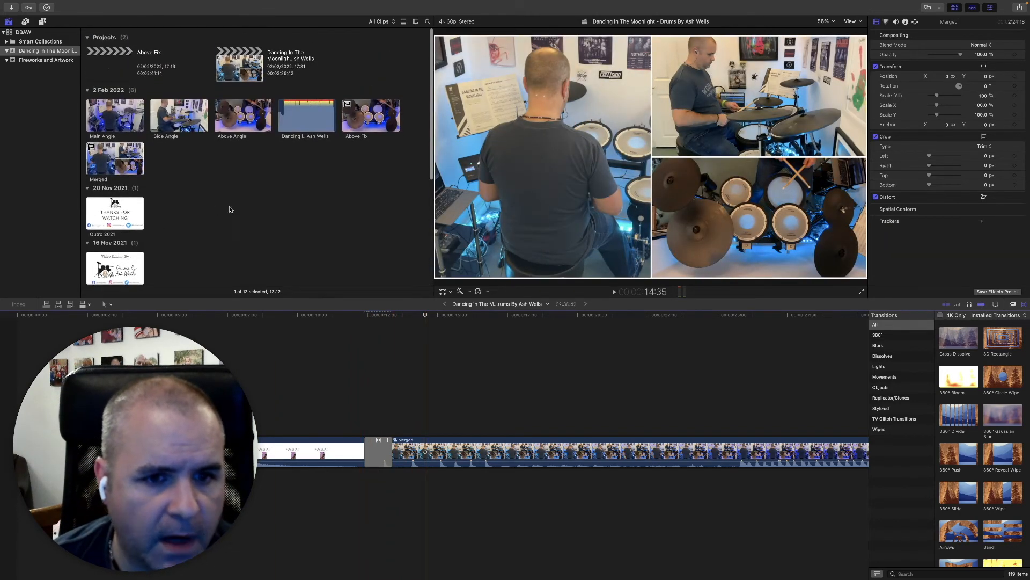
{"action": "left_click", "coordinate": [303, 105]}
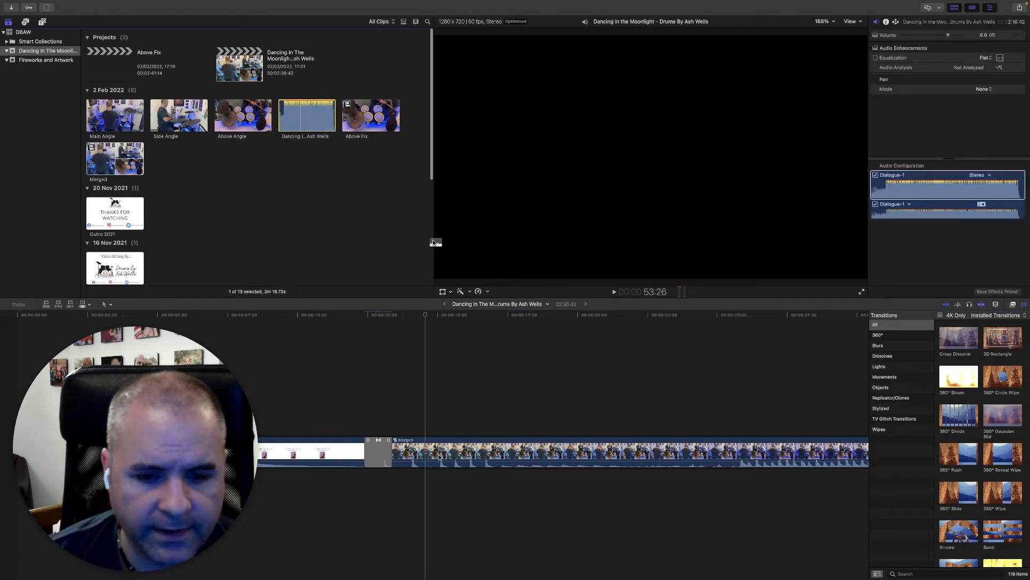
{"action": "left_click_drag", "start_coordinate": [416, 479], "coordinate": [384, 485]}
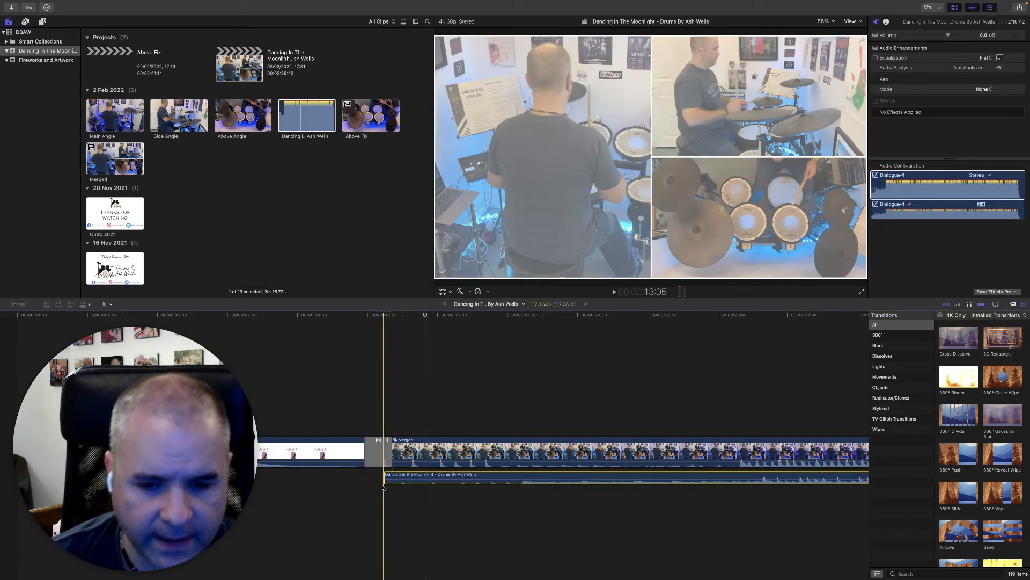
{"action": "left_click_drag", "start_coordinate": [474, 473], "coordinate": [440, 475]}
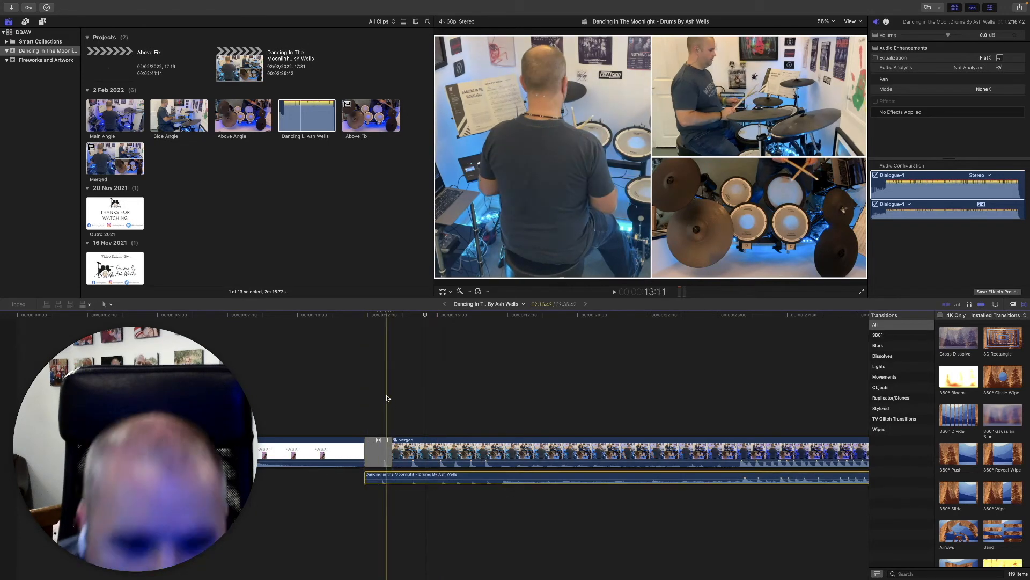
- Nudge the connected Dancing in the Moonlight audio clip to line up its first drum hits with the Merged clip near the dissolve
{"action": "left_click", "coordinate": [383, 396]}
{"action": "key", "text": "super+equal"}
{"action": "key", "text": "super+equal"}
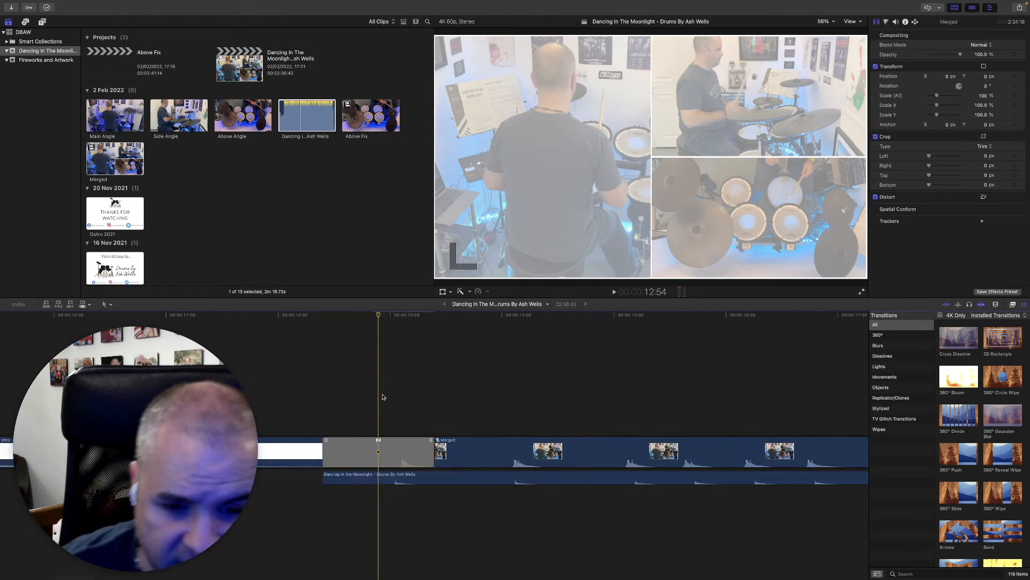
{"action": "left_click_drag", "start_coordinate": [481, 474], "coordinate": [482, 475]}
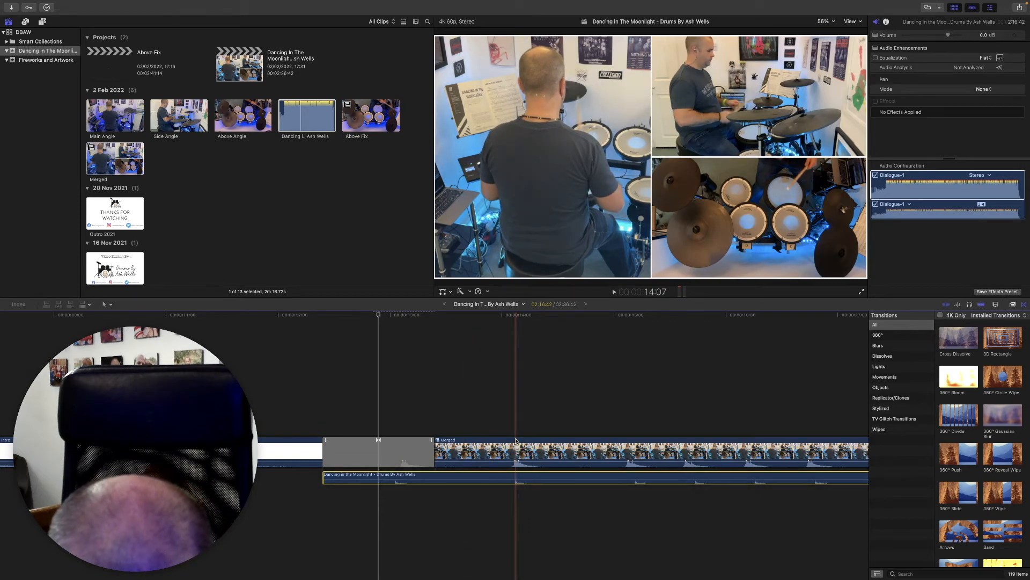
- Align the Dancing in the Moonlight audio clip with the Merged clip's waveform at the louder drum entry around 25:53
{"action": "scroll", "coordinate": [521, 485], "scroll_direction": "right", "scroll_amount": 10}
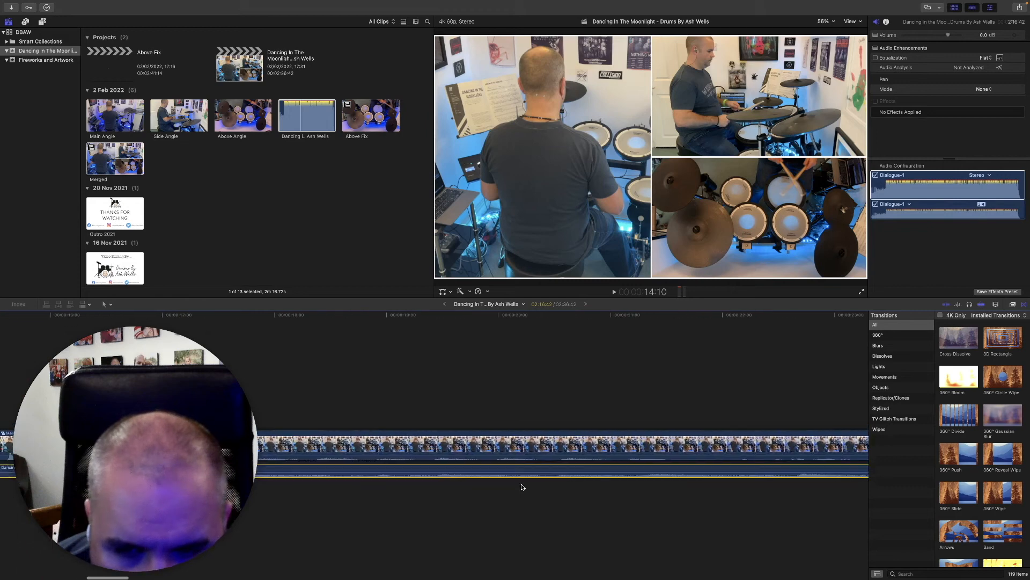
{"action": "key", "text": "super+minus"}
{"action": "key", "text": "super+minus"}
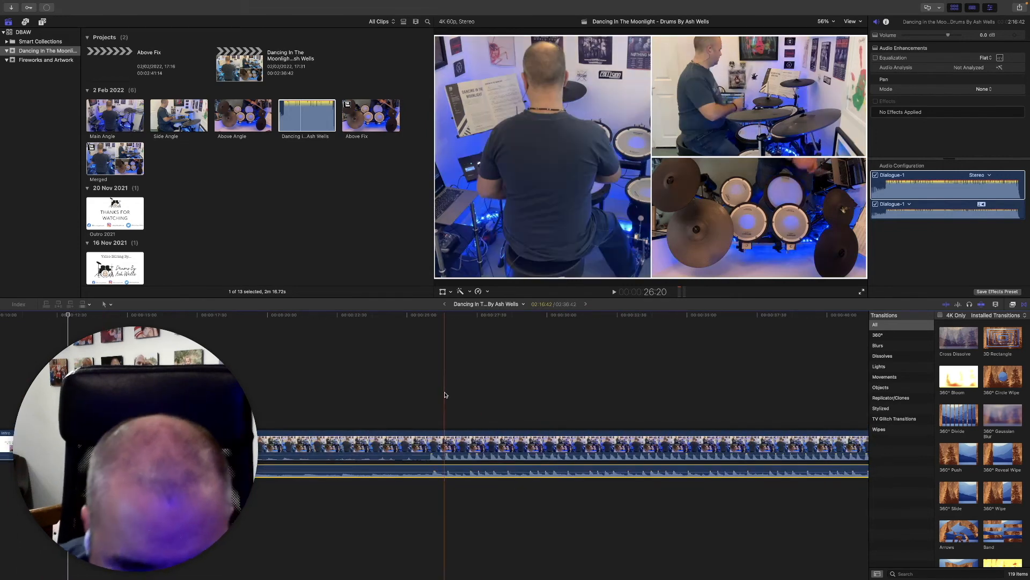
{"action": "left_click", "coordinate": [433, 397]}
{"action": "key", "text": "super+equal"}
{"action": "key", "text": "super+equal"}
{"action": "key", "text": "super+equal"}
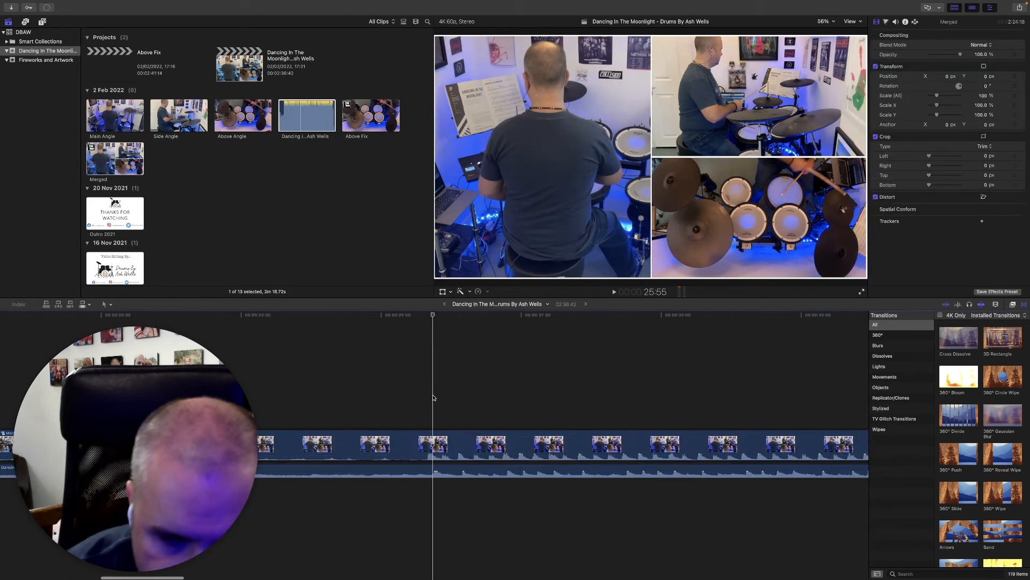
{"action": "key", "text": "super+minus"}
{"action": "key", "text": "super+minus"}
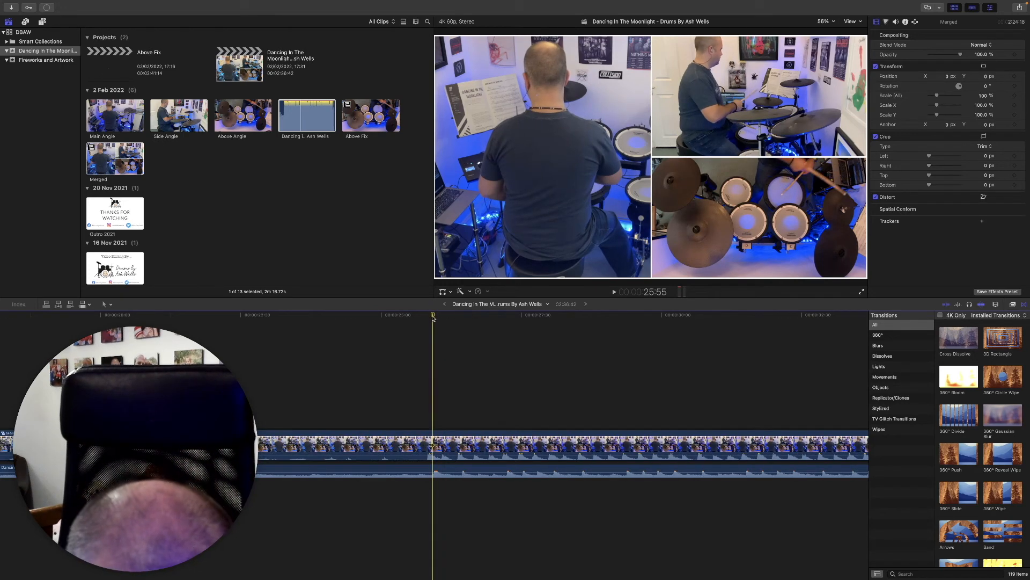
{"action": "left_click", "coordinate": [444, 468]}
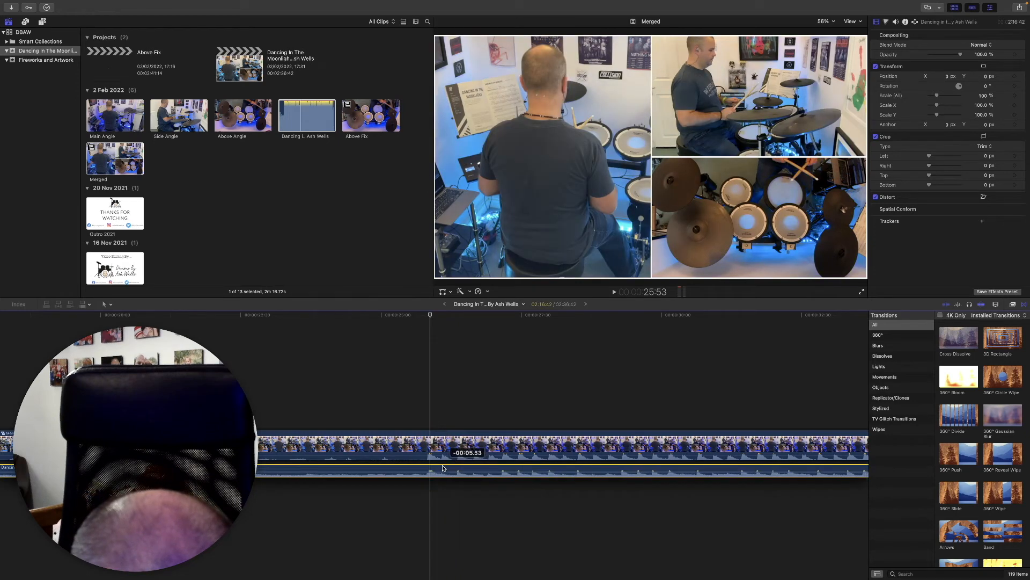
{"action": "left_click", "coordinate": [443, 469]}
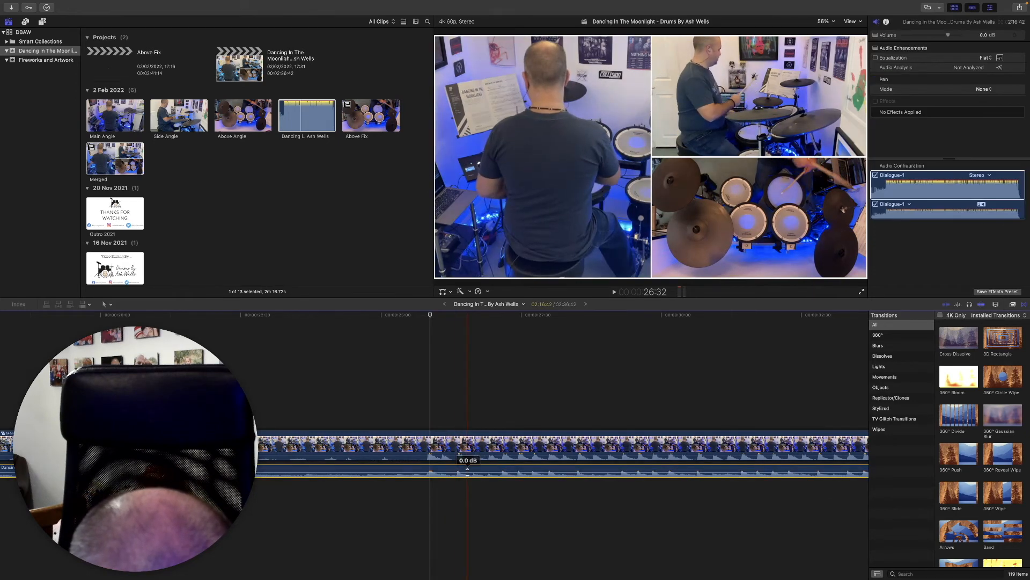
- Fine-tune the audio clip's position against the Merged clip's drum peaks and play from about 25:51 to check the sync
{"action": "key", "text": "super+equal"}
{"action": "key", "text": "super+equal"}
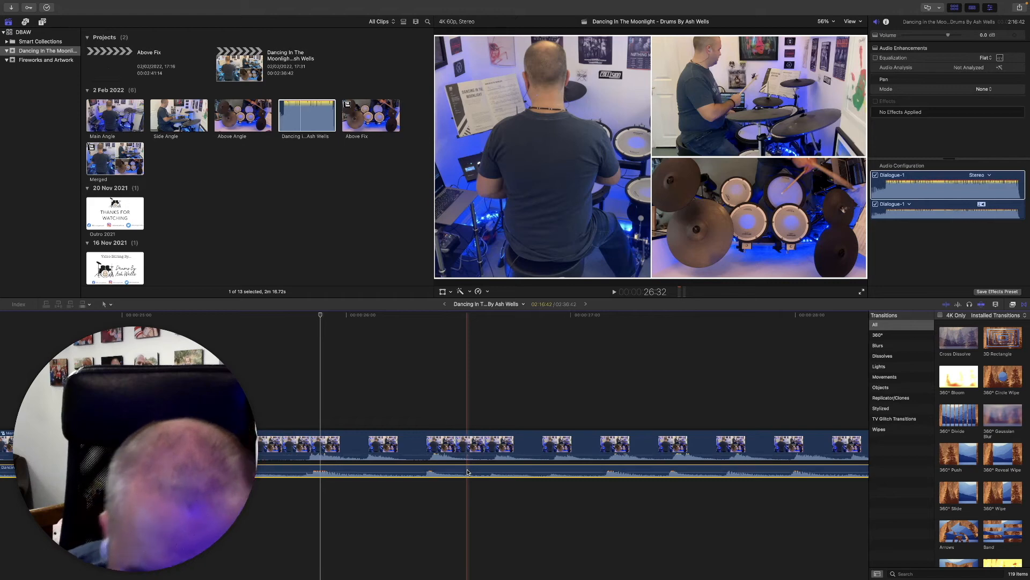
{"action": "left_click_drag", "start_coordinate": [457, 472], "coordinate": [461, 472]}
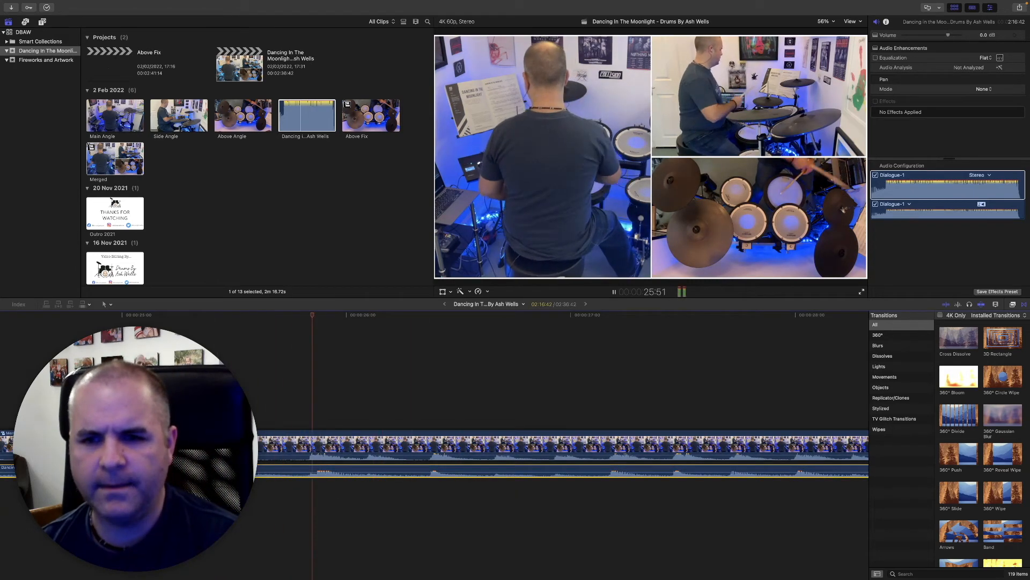
{"action": "key", "text": "space"}
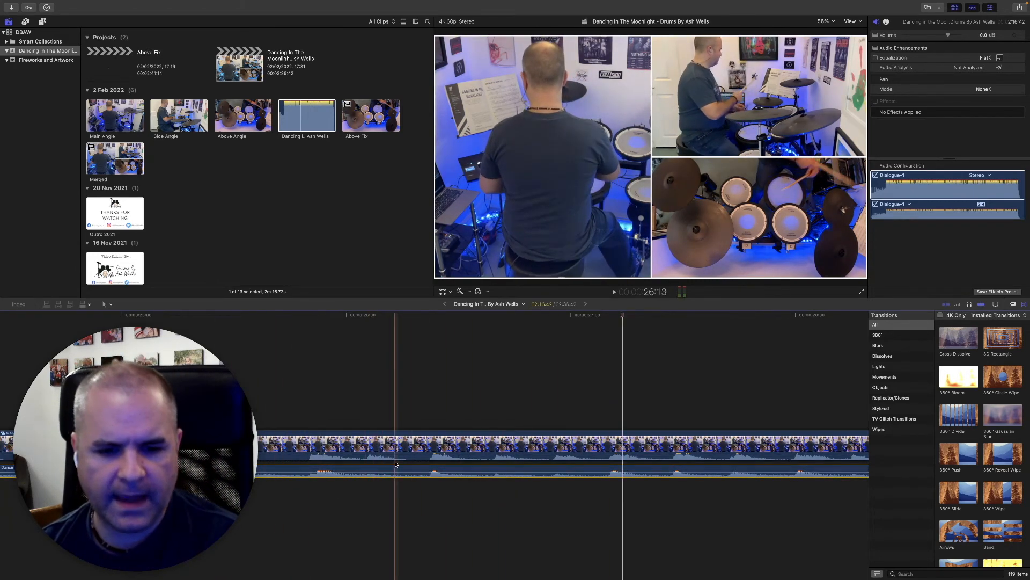
- Lower the Merged clip's volume to silence and play from about 25:37 to hear only the Dancing in the Moonlight audio
{"action": "left_click_drag", "start_coordinate": [396, 455], "coordinate": [395, 460]}
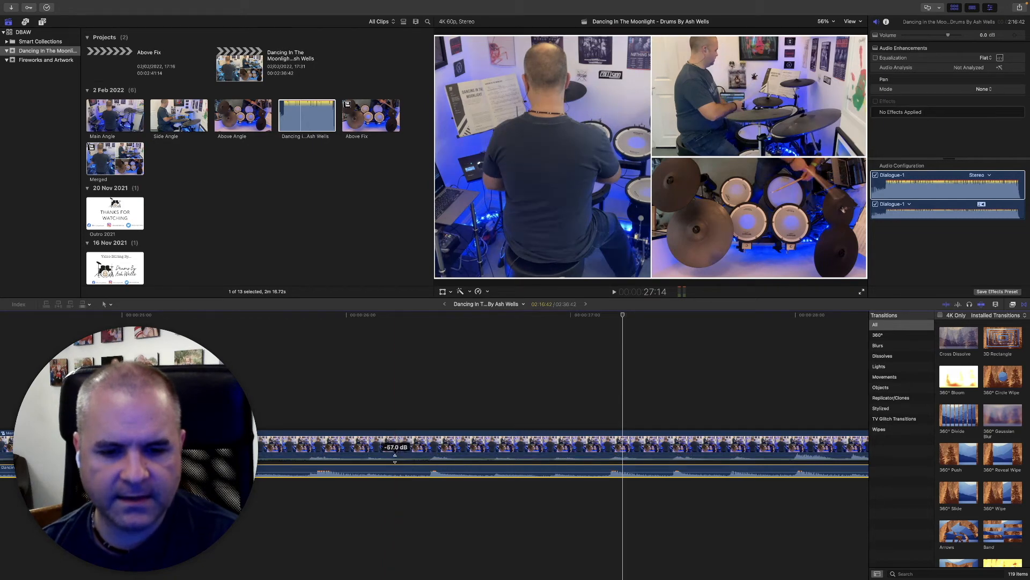
{"action": "scroll", "coordinate": [375, 445], "scroll_direction": "left", "scroll_amount": 3}
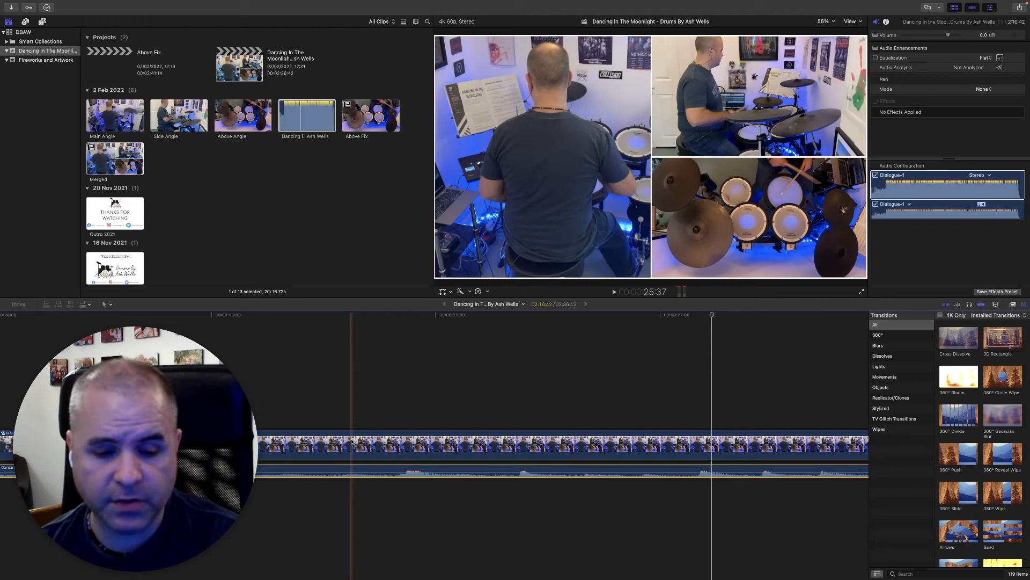
{"action": "key", "text": "space"}
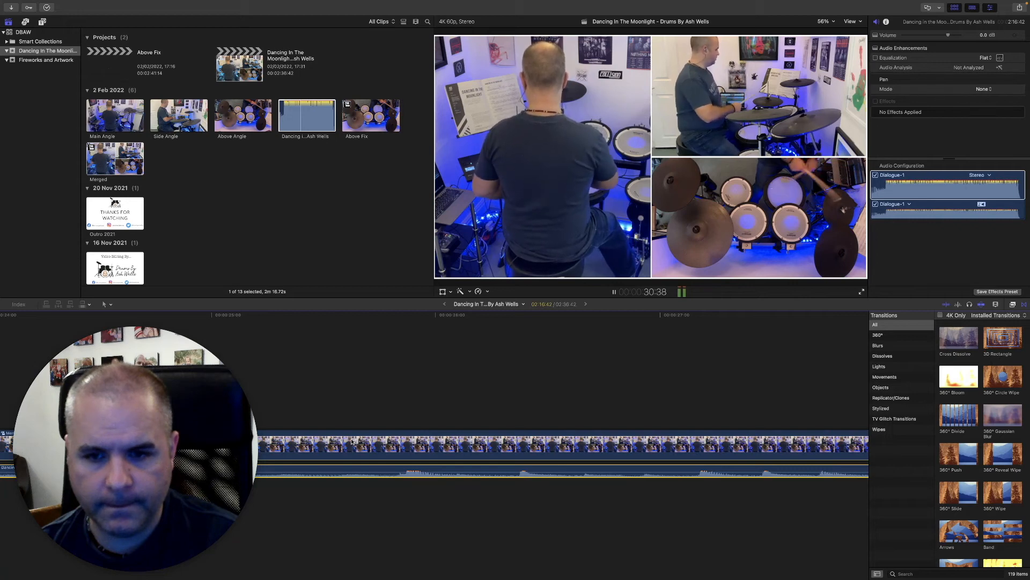
{"action": "key", "text": "space"}
{"action": "scroll", "coordinate": [351, 441], "scroll_direction": "left", "scroll_amount": 3}
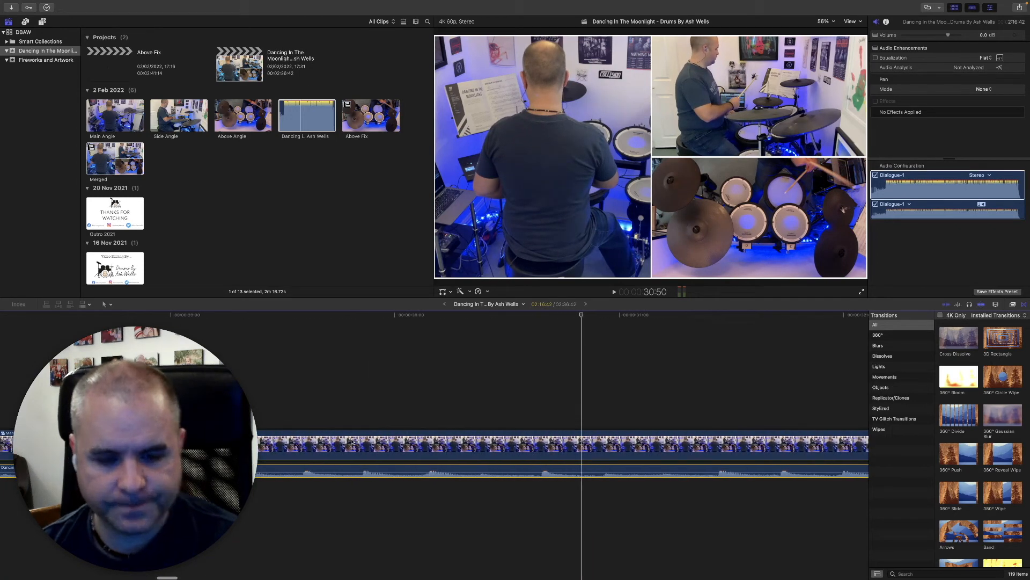
- Connect the Animated Banner clip from the browser above the Merged clip, starting at the drum entry at 25:53
{"action": "key", "text": "super+minus"}
{"action": "key", "text": "super+minus"}
{"action": "key", "text": "super+minus"}
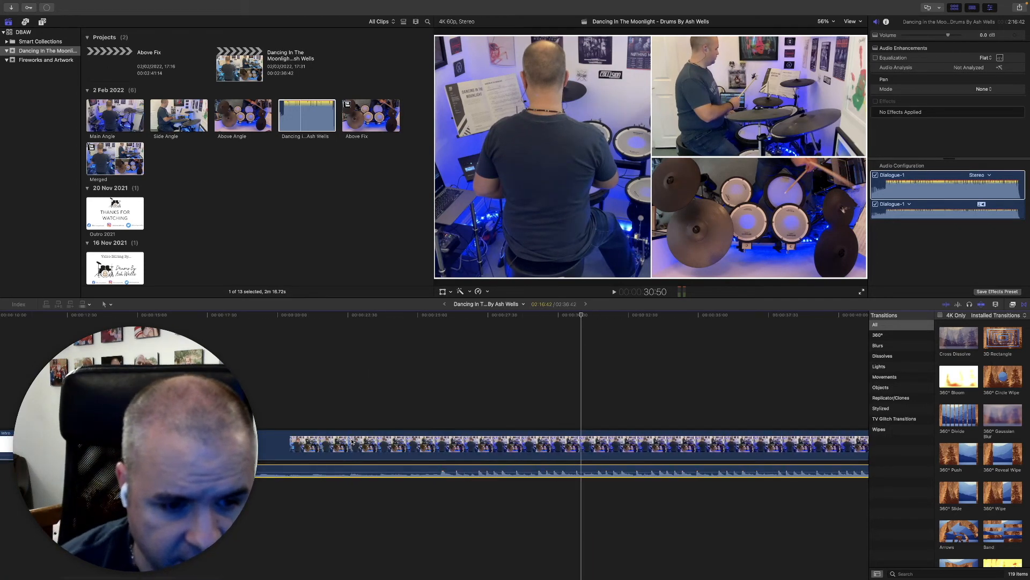
{"action": "scroll", "coordinate": [352, 441], "scroll_direction": "left", "scroll_amount": 2}
{"action": "scroll", "coordinate": [352, 442], "scroll_direction": "left", "scroll_amount": 4}
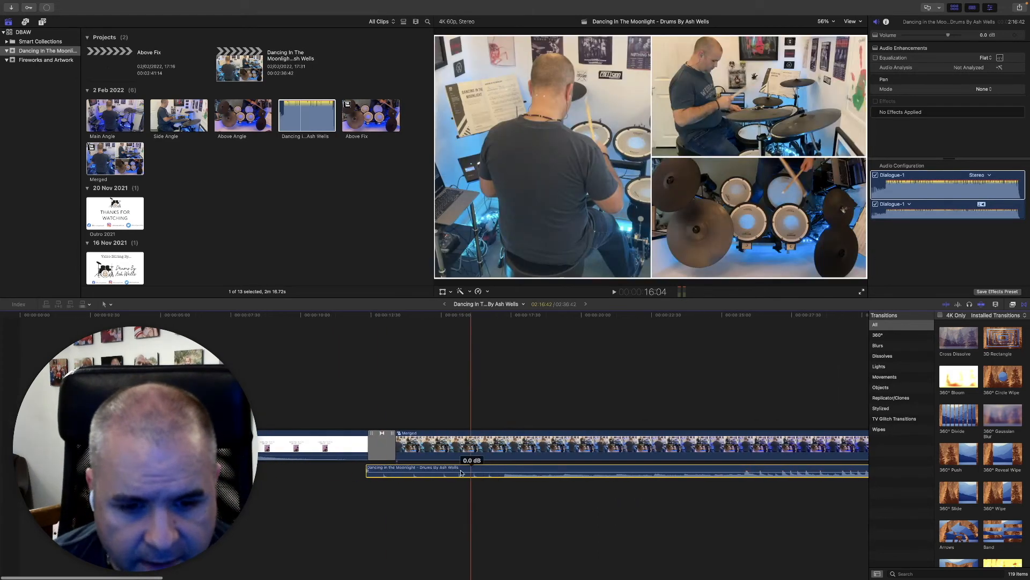
{"action": "scroll", "coordinate": [537, 440], "scroll_direction": "right", "scroll_amount": 3}
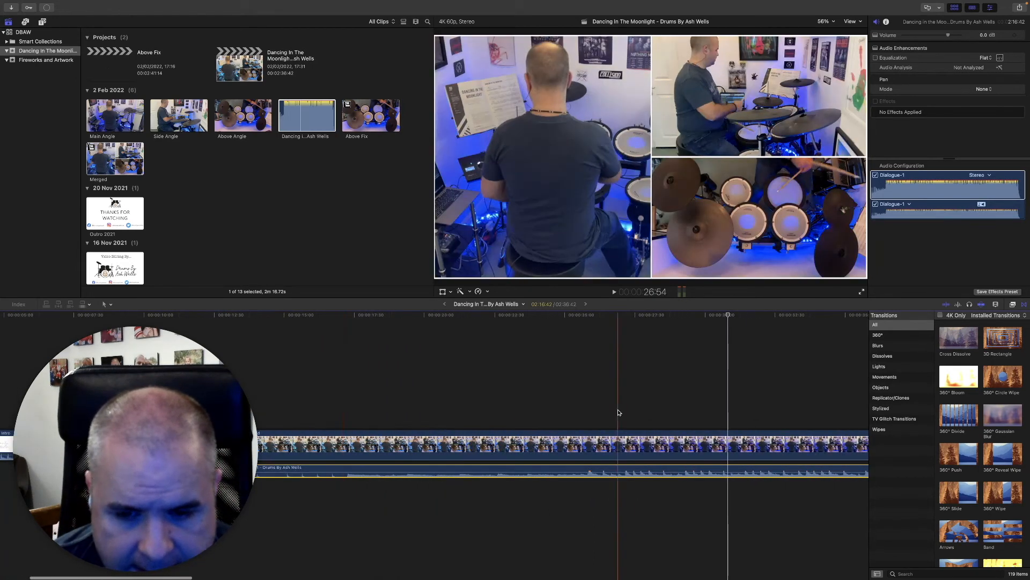
{"action": "left_click", "coordinate": [590, 384]}
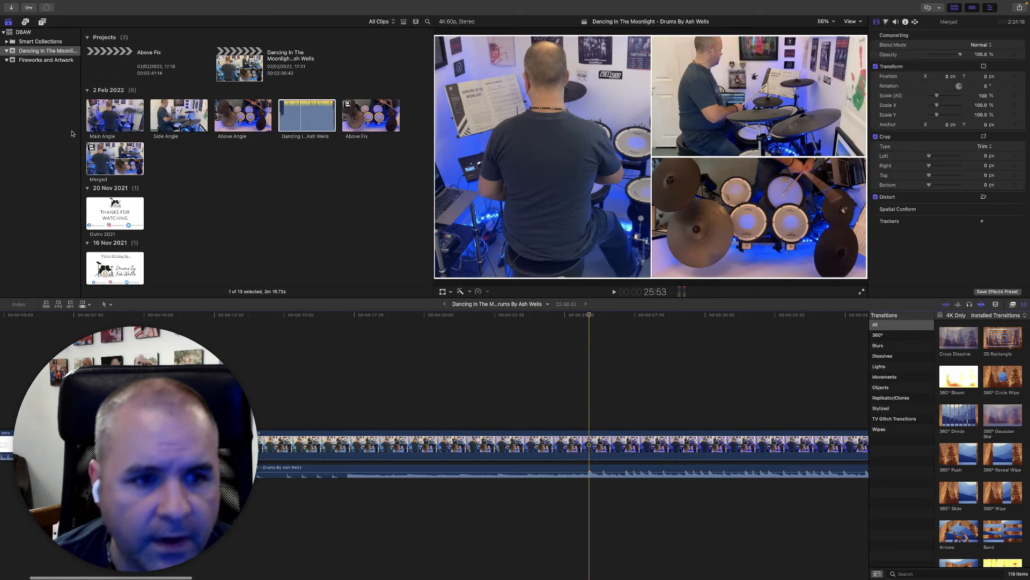
{"action": "scroll", "coordinate": [182, 183], "scroll_direction": "down", "scroll_amount": 5}
{"action": "left_click", "coordinate": [126, 142]}
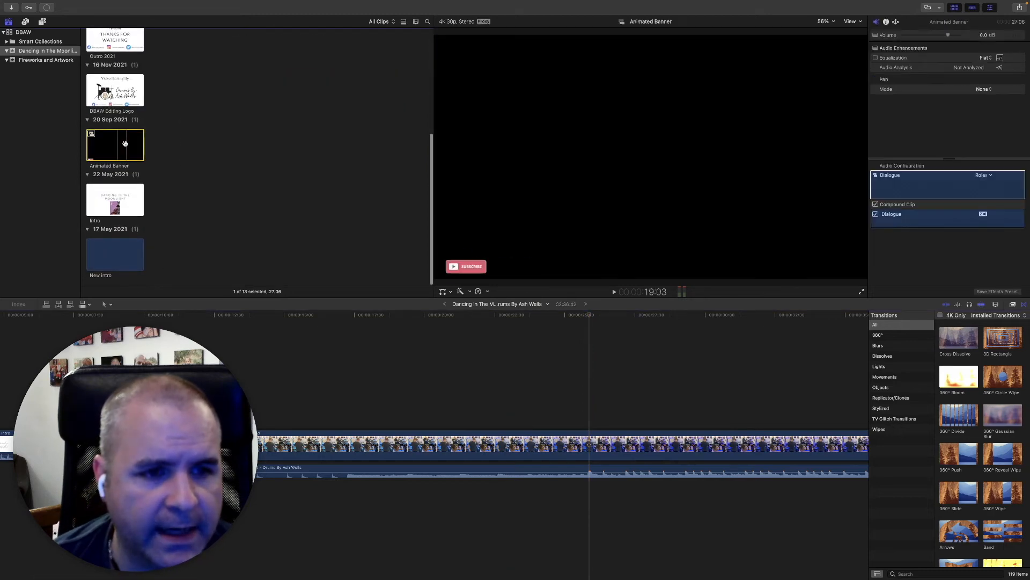
{"action": "left_click_drag", "start_coordinate": [268, 194], "coordinate": [591, 402]}
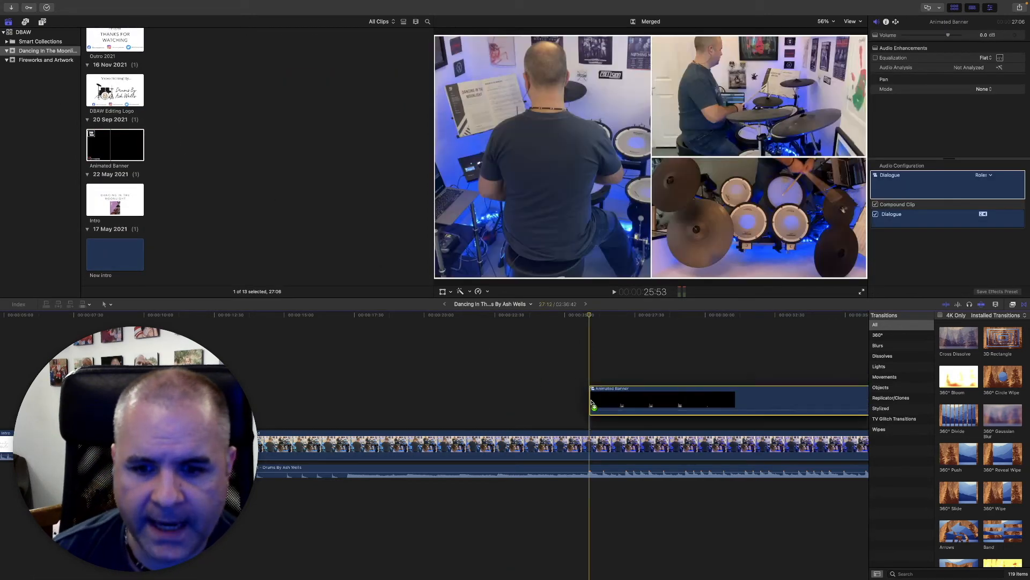
- Play across the start of the Animated Banner to examine how it appears over the drum footage
{"action": "scroll", "coordinate": [564, 405], "scroll_direction": "right", "scroll_amount": 3}
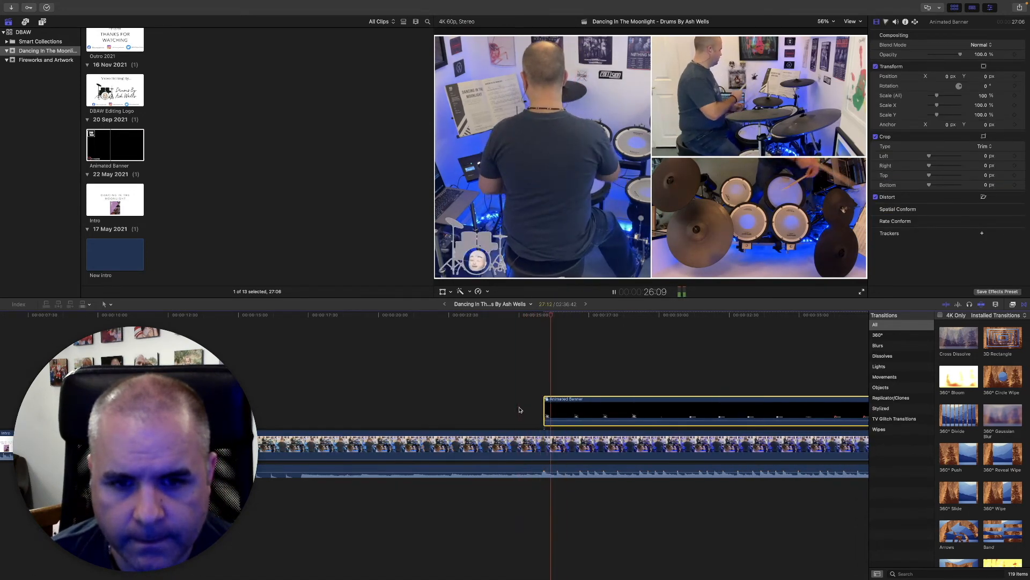
{"action": "scroll", "coordinate": [520, 410], "scroll_direction": "right", "scroll_amount": 5}
{"action": "key", "text": "space"}
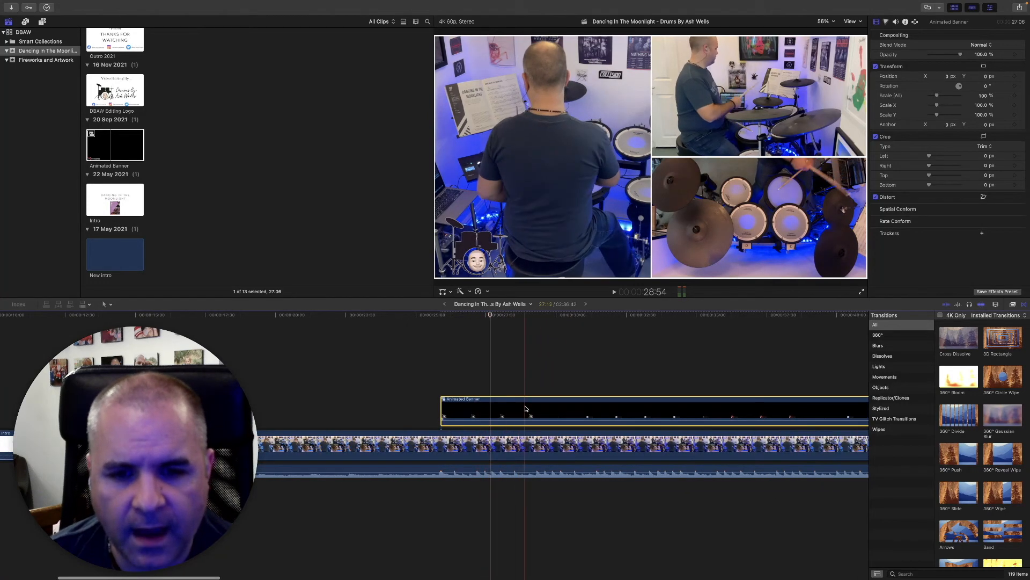
{"action": "scroll", "coordinate": [525, 409], "scroll_direction": "left", "scroll_amount": 8}
{"action": "scroll", "coordinate": [522, 410], "scroll_direction": "left", "scroll_amount": 3}
{"action": "scroll", "coordinate": [671, 413], "scroll_direction": "right", "scroll_amount": 1}
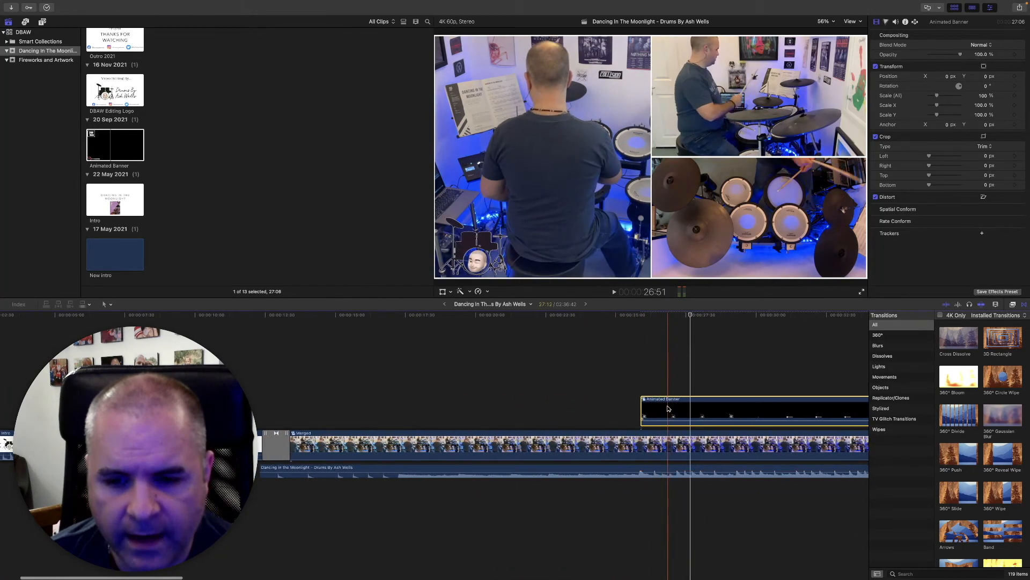
{"action": "scroll", "coordinate": [654, 410], "scroll_direction": "right", "scroll_amount": 4}
{"action": "scroll", "coordinate": [536, 404], "scroll_direction": "right", "scroll_amount": 3}
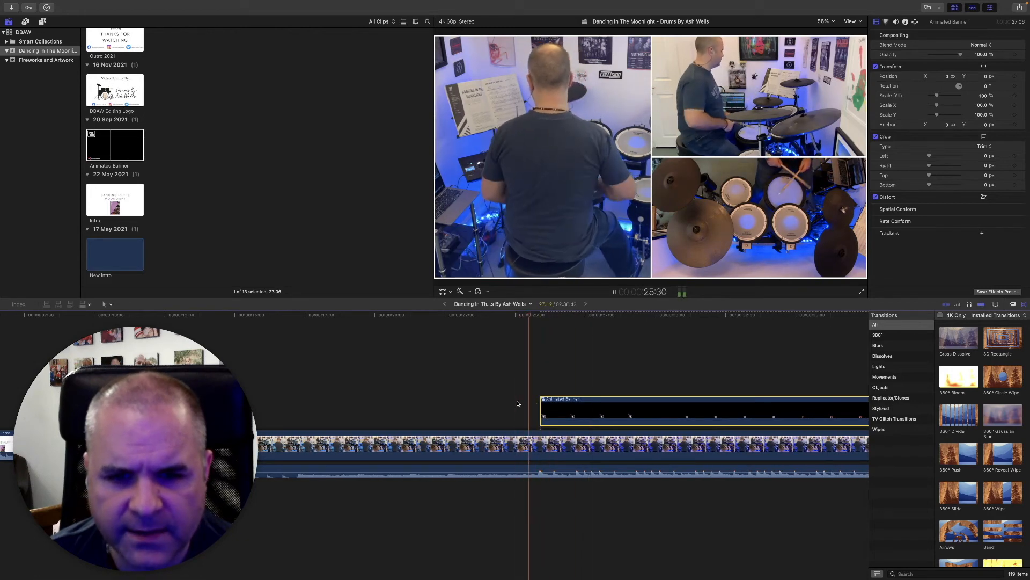
{"action": "key", "text": "space"}
{"action": "scroll", "coordinate": [518, 403], "scroll_direction": "right", "scroll_amount": 5}
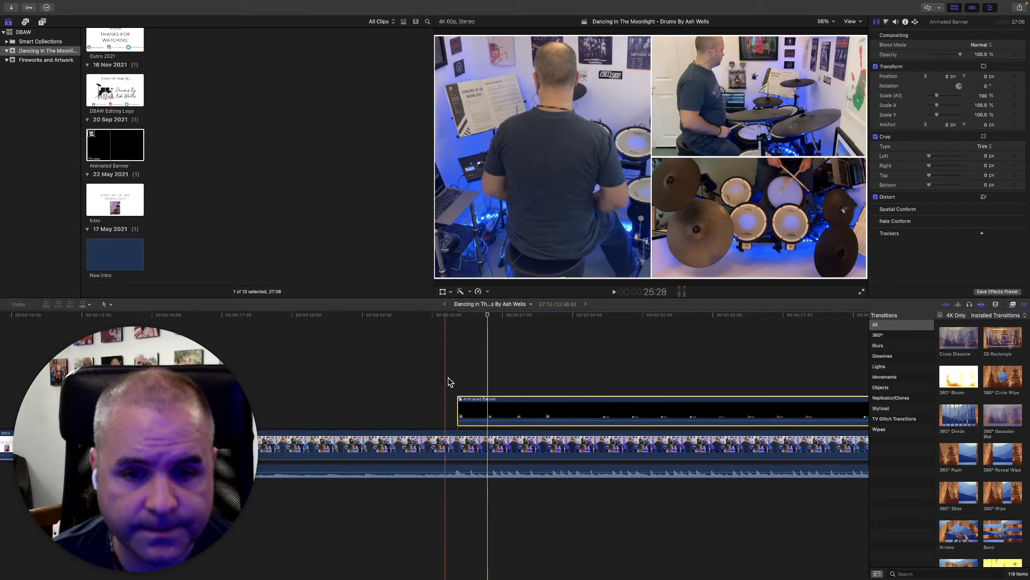
- Search the application's commands for video and show the video animation of the Animated Banner clip
{"action": "mouse_move", "coordinate": [208, 2]}
{"action": "left_click", "coordinate": [245, 5]}
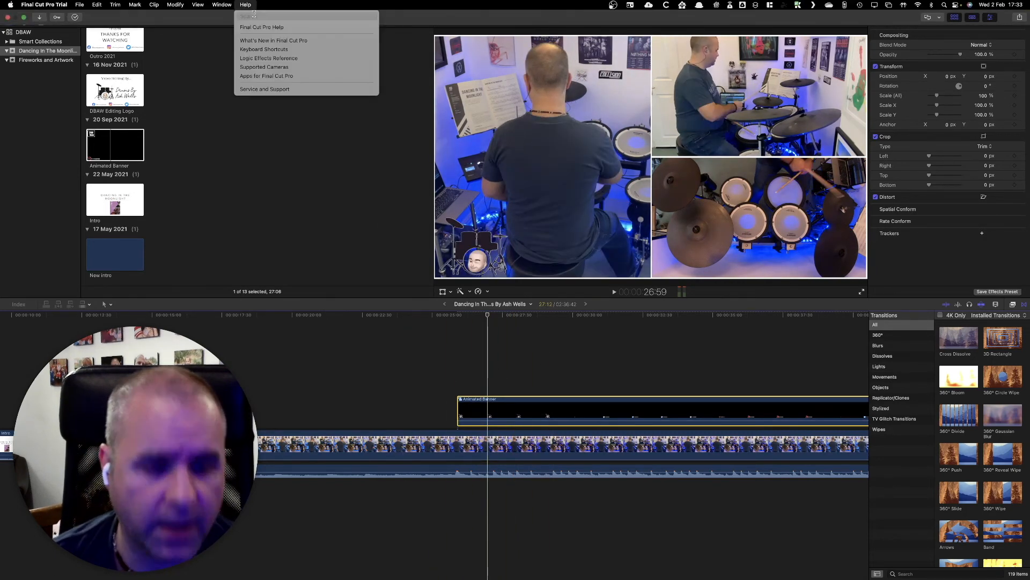
{"action": "type", "text": "vdieo"}
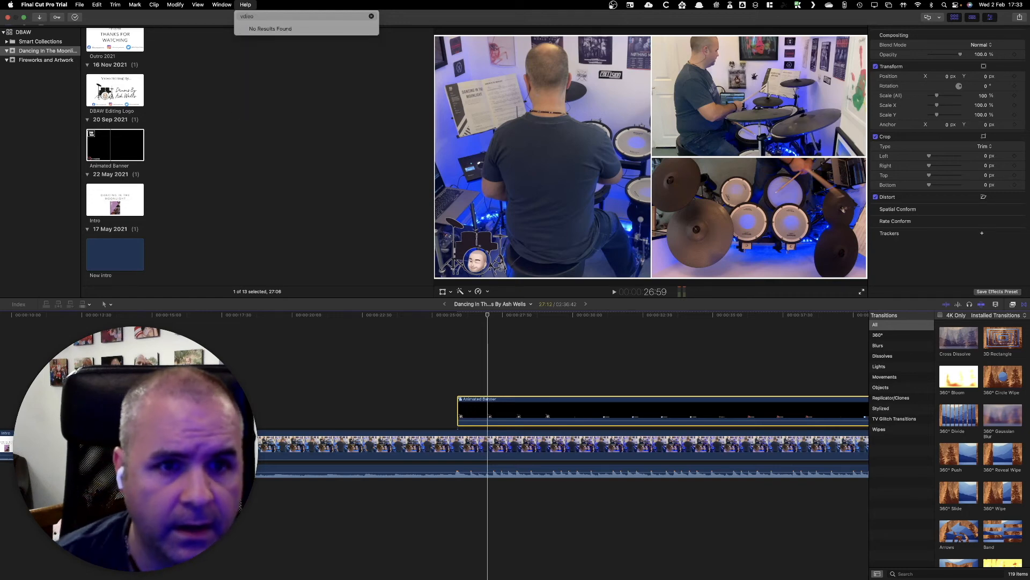
{"action": "key", "text": "BackSpace"}
{"action": "key", "text": "BackSpace"}
{"action": "type", "text": "id"}
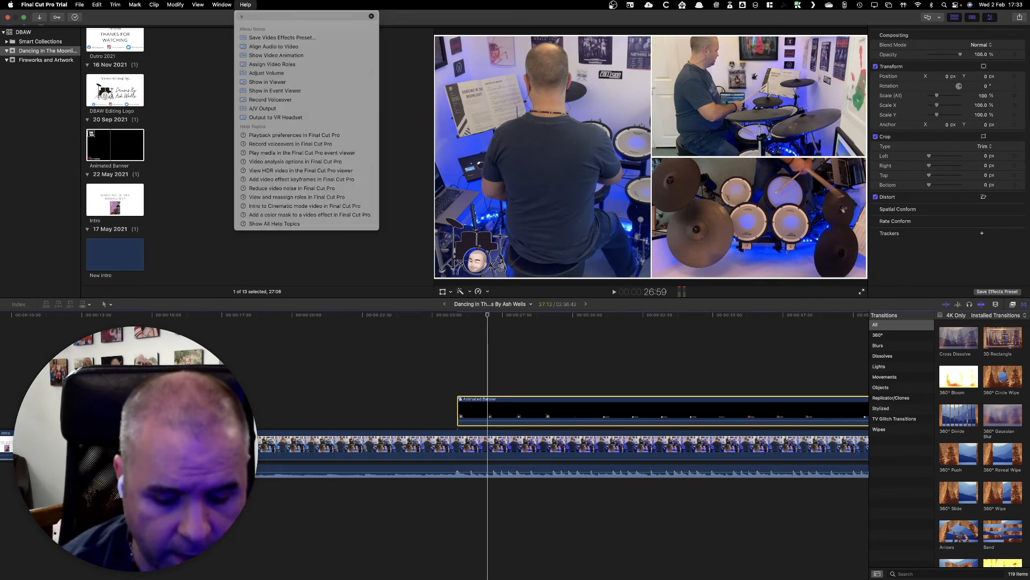
{"action": "key", "text": "Down"}
{"action": "key", "text": "Down"}
{"action": "key", "text": "Down"}
{"action": "key", "text": "Down"}
{"action": "key", "text": "Return"}
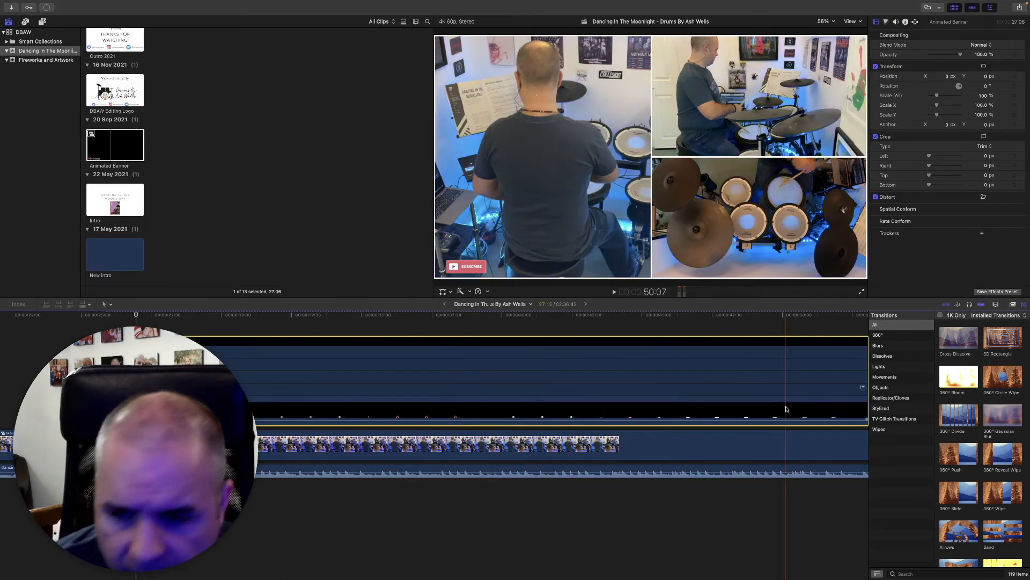
- Expand the Animated Banner's opacity animation, fade it in from 0% at the clip's start, play it, and close the animation editor
{"action": "left_click", "coordinate": [863, 365]}
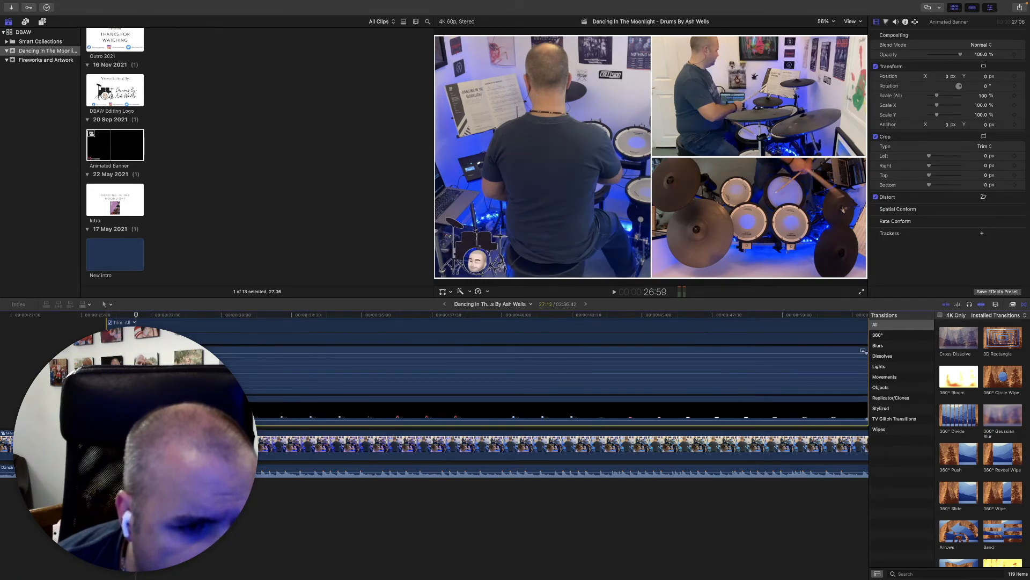
{"action": "key", "text": "space"}
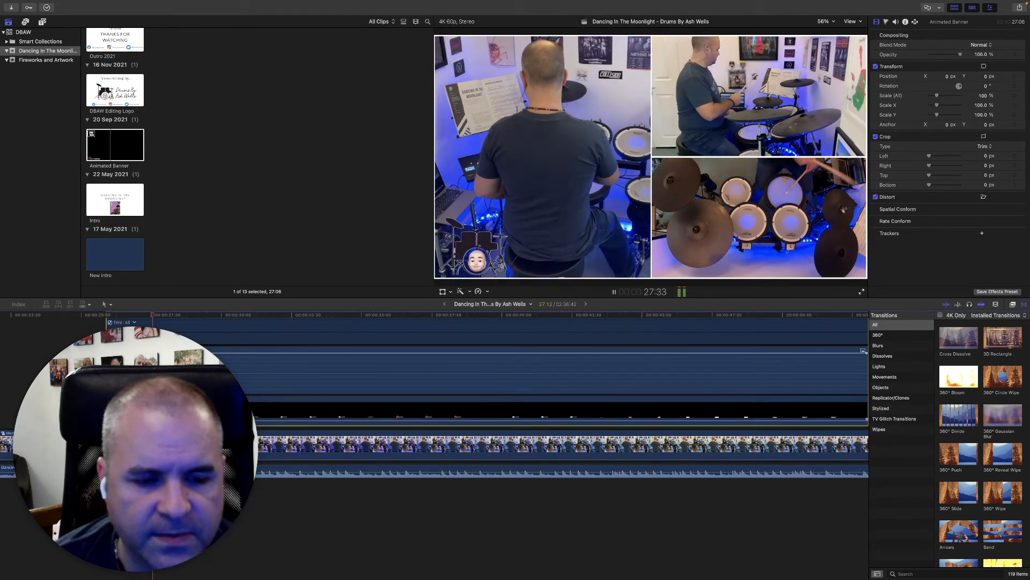
{"action": "key", "text": "space"}
{"action": "scroll", "coordinate": [543, 404], "scroll_direction": "up", "scroll_amount": 3}
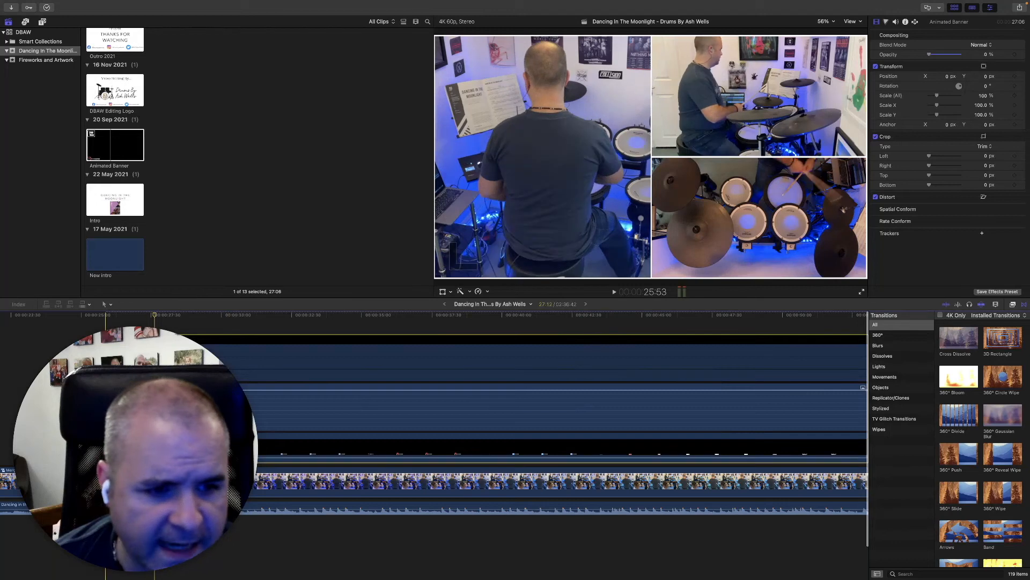
{"action": "left_click", "coordinate": [109, 339]}
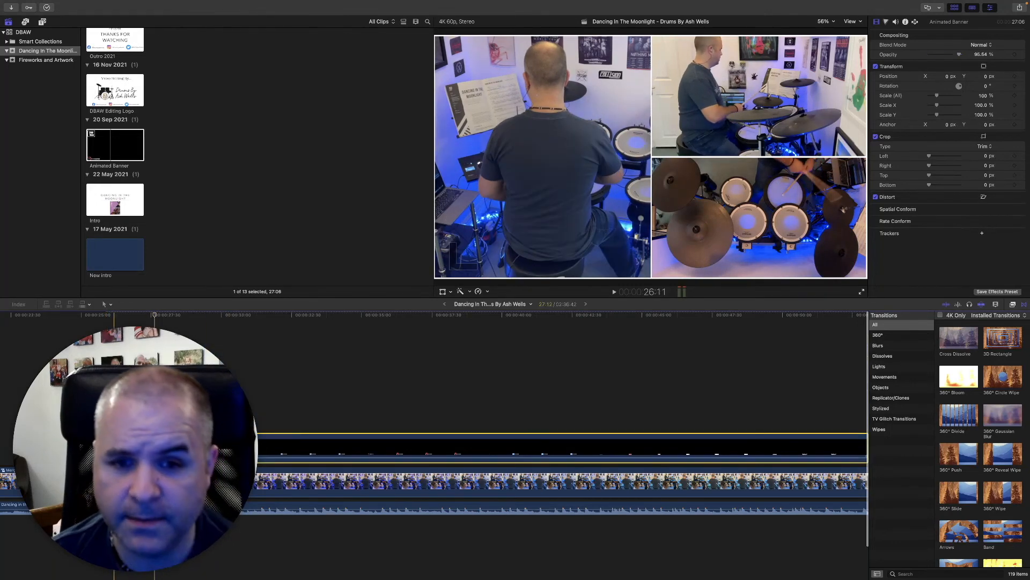
{"action": "scroll", "coordinate": [370, 462], "scroll_direction": "right", "scroll_amount": 5}
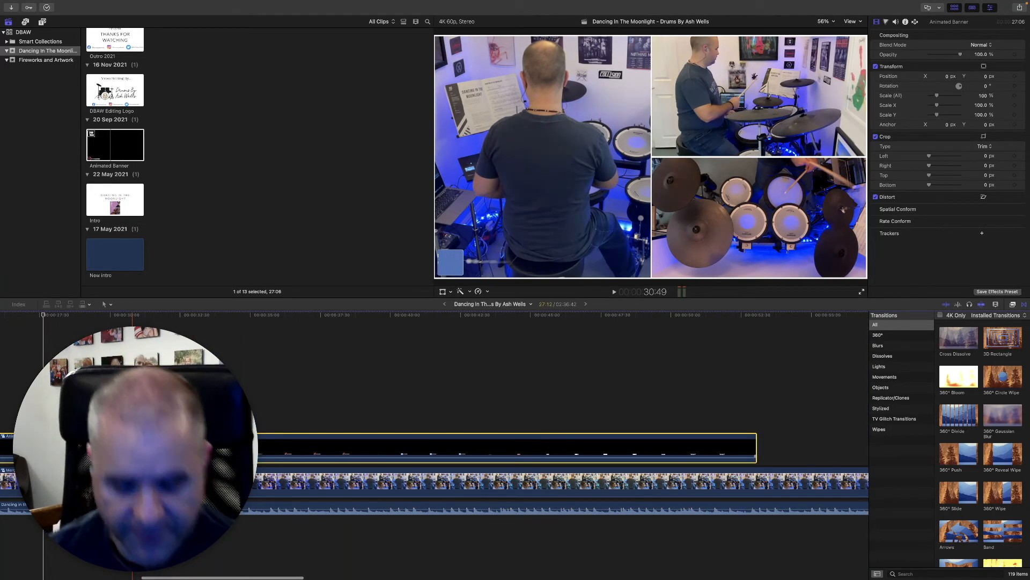
- Cut the Merged clip at about 2:25:15, once the drumming has ended, and delete the remaining tail
{"action": "key", "text": "super+minus"}
{"action": "key", "text": "super+minus"}
{"action": "scroll", "coordinate": [210, 451], "scroll_direction": "left", "scroll_amount": 1}
{"action": "scroll", "coordinate": [369, 470], "scroll_direction": "right", "scroll_amount": 10}
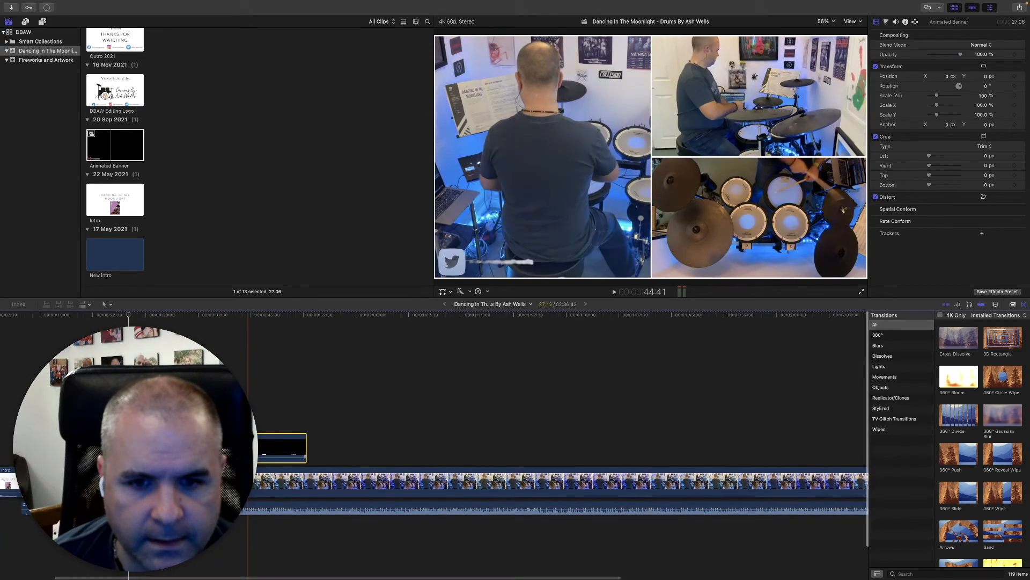
{"action": "scroll", "coordinate": [369, 470], "scroll_direction": "right", "scroll_amount": 10}
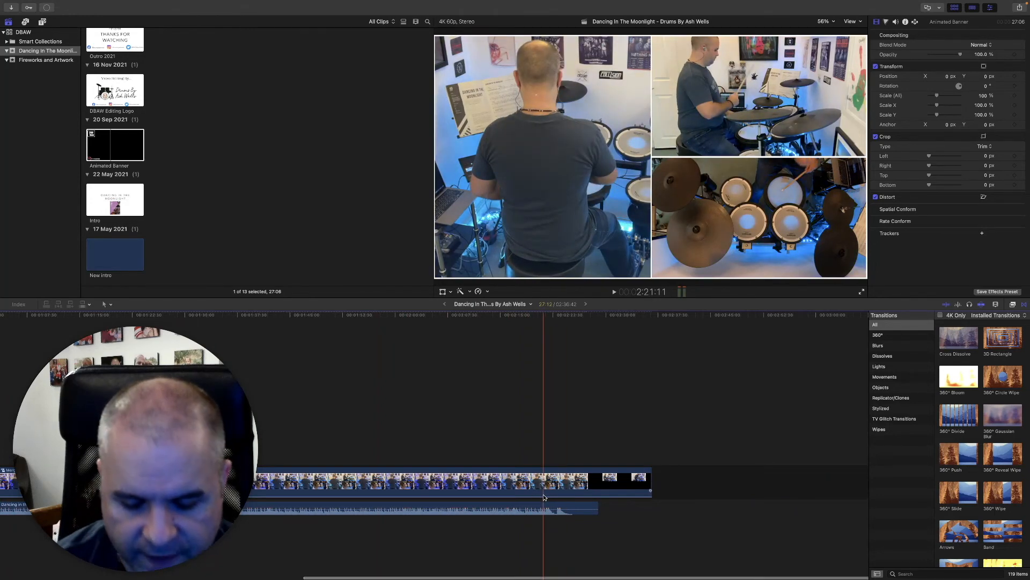
{"action": "key", "text": "super+equal"}
{"action": "key", "text": "super+equal"}
{"action": "key", "text": "space"}
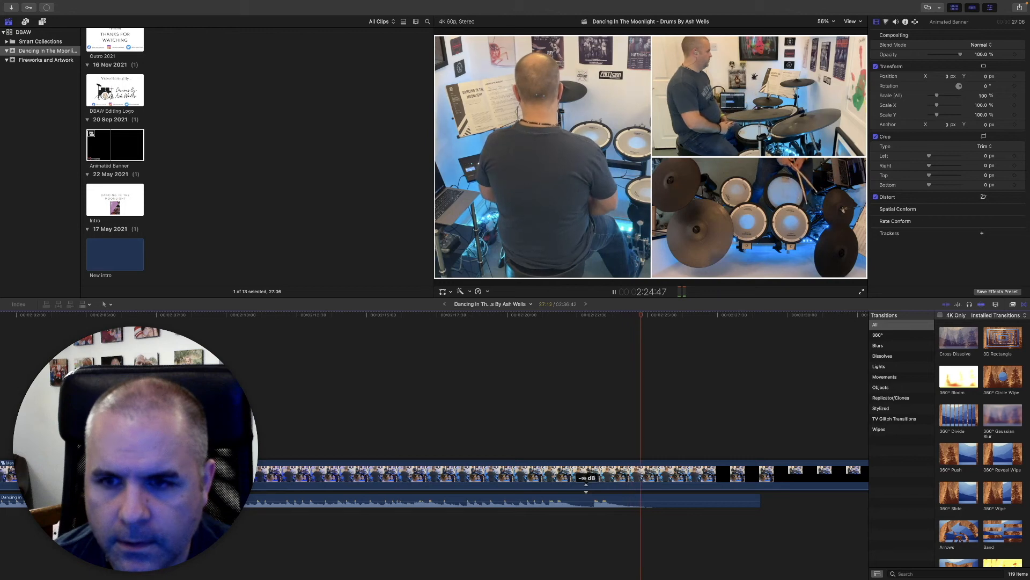
{"action": "key", "text": "b"}
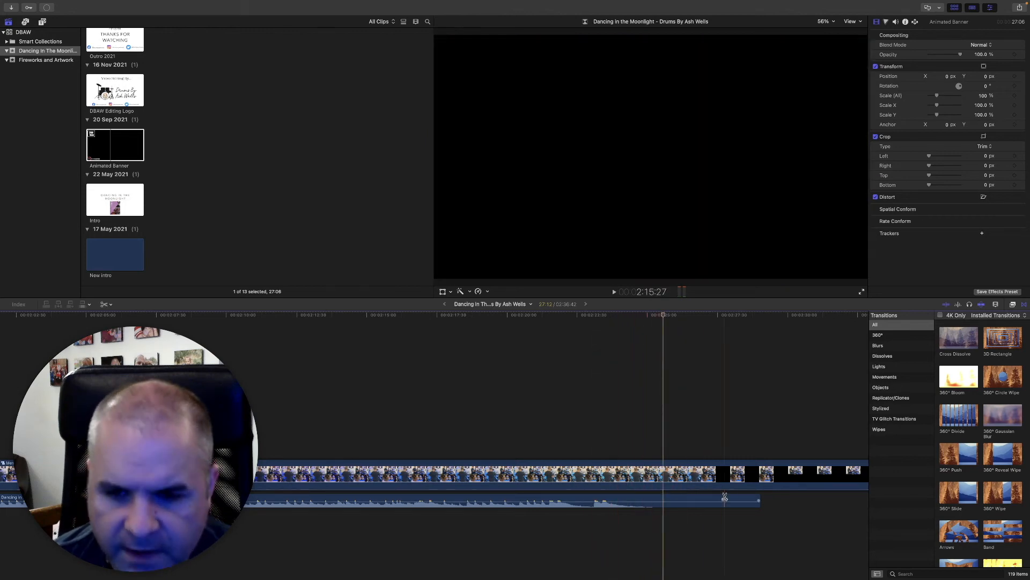
{"action": "left_click", "coordinate": [654, 481]}
{"action": "key", "text": "a"}
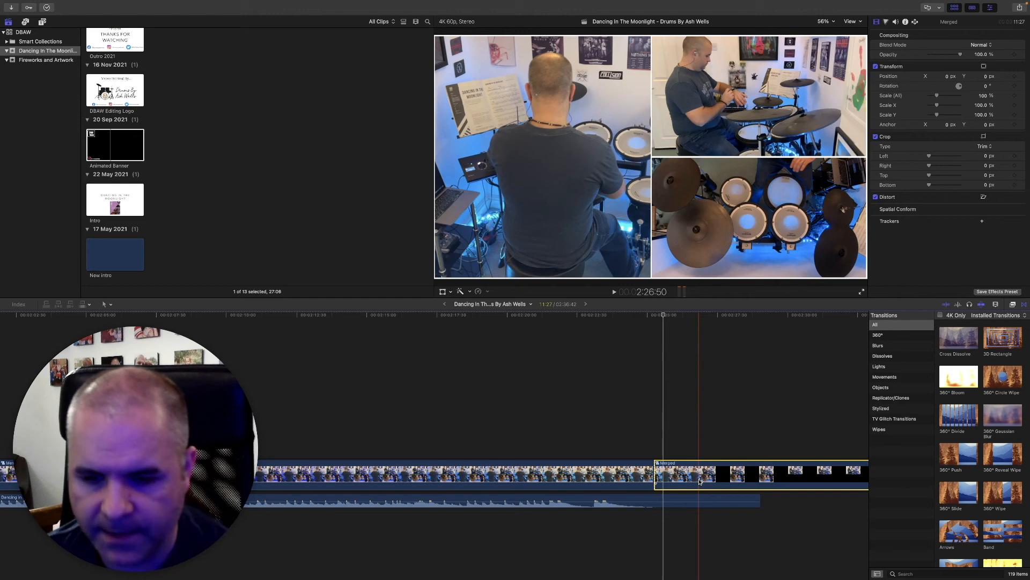
{"action": "key", "text": "Delete"}
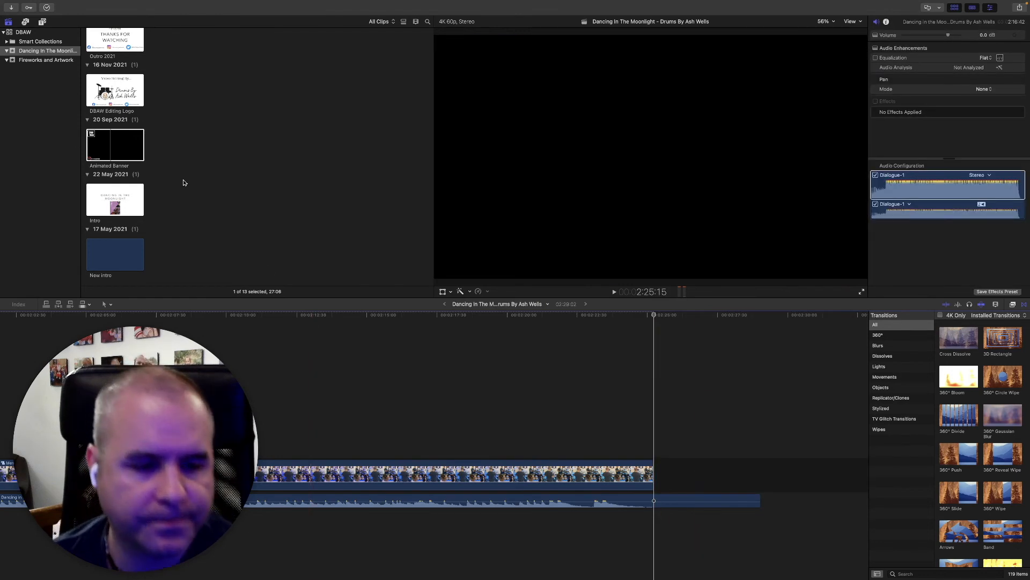
- Append the Outro 2021 clip after the Merged clip and create the default transition between them, allowing the media to overlap
{"action": "scroll", "coordinate": [183, 182], "scroll_direction": "up", "scroll_amount": 4}
{"action": "left_click", "coordinate": [115, 100]}
{"action": "left_click_drag", "start_coordinate": [115, 99], "coordinate": [656, 469]}
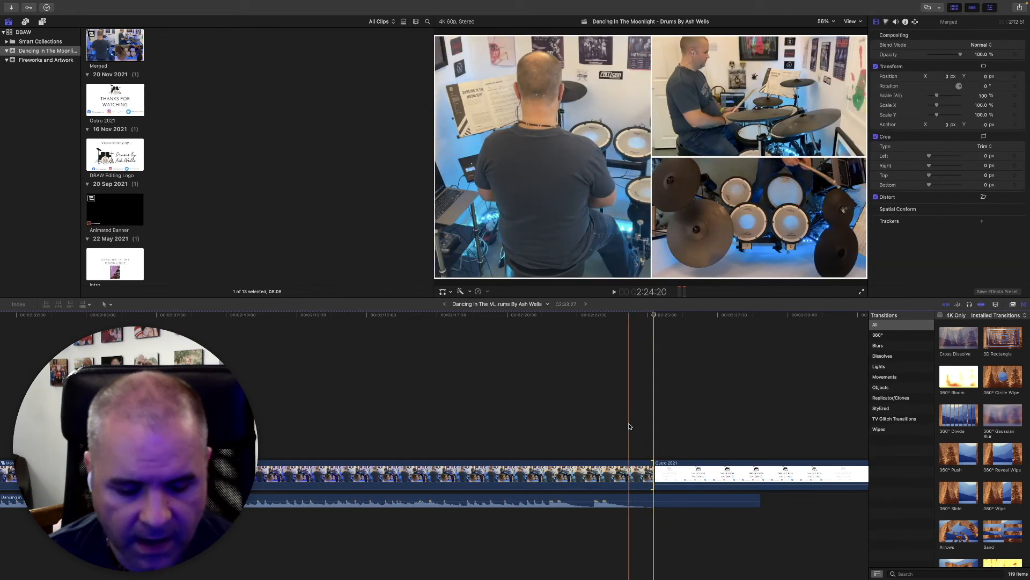
{"action": "key", "text": "super+t"}
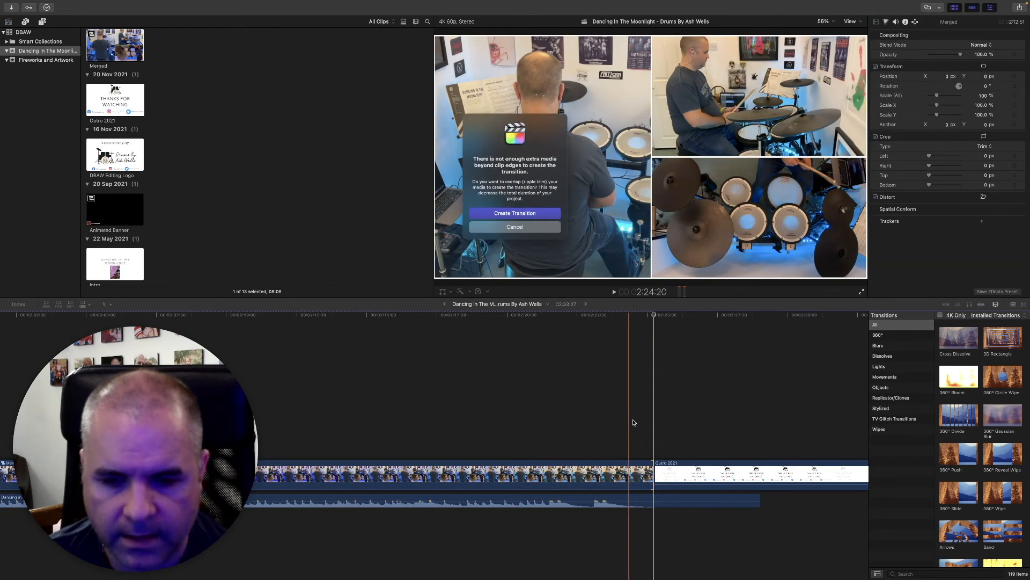
{"action": "key", "text": "Return"}
- Append the DBAW Editing Logo clip after Outro 2021 with the default transition between them, and play the transitions
{"action": "scroll", "coordinate": [590, 429], "scroll_direction": "right", "scroll_amount": 2}
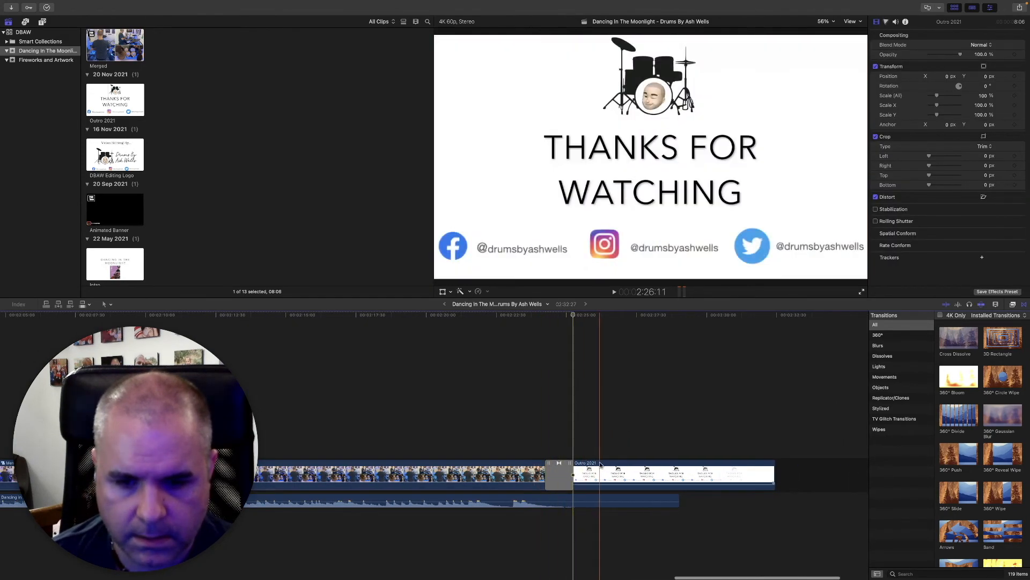
{"action": "left_click_drag", "start_coordinate": [120, 157], "coordinate": [779, 477]}
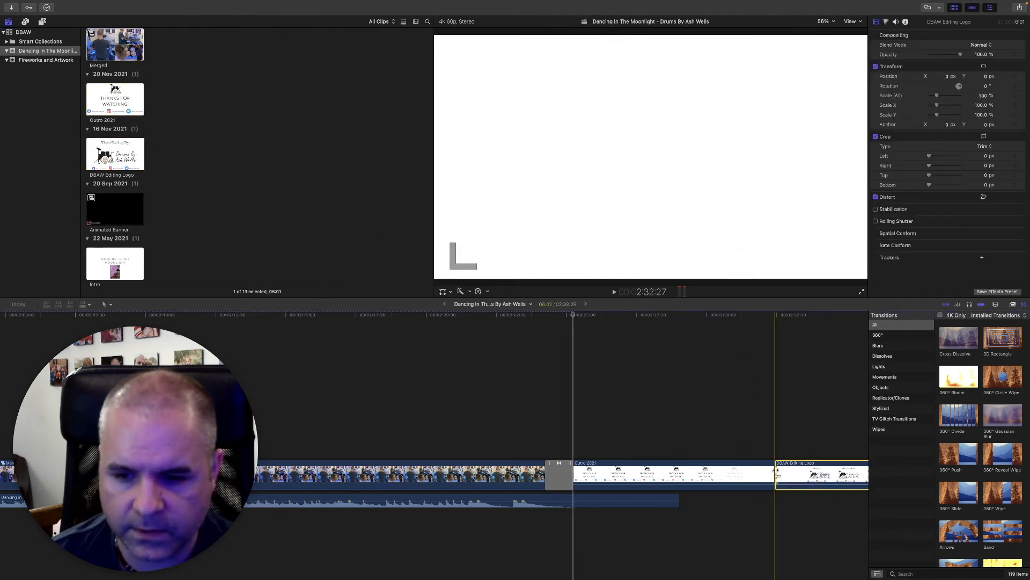
{"action": "key", "text": "super+t"}
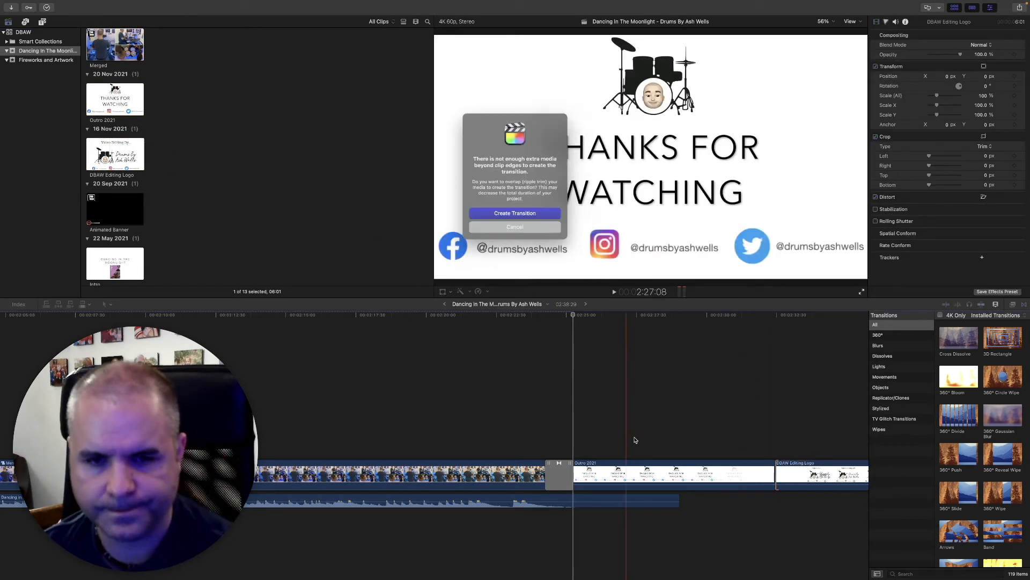
{"action": "key", "text": "Return"}
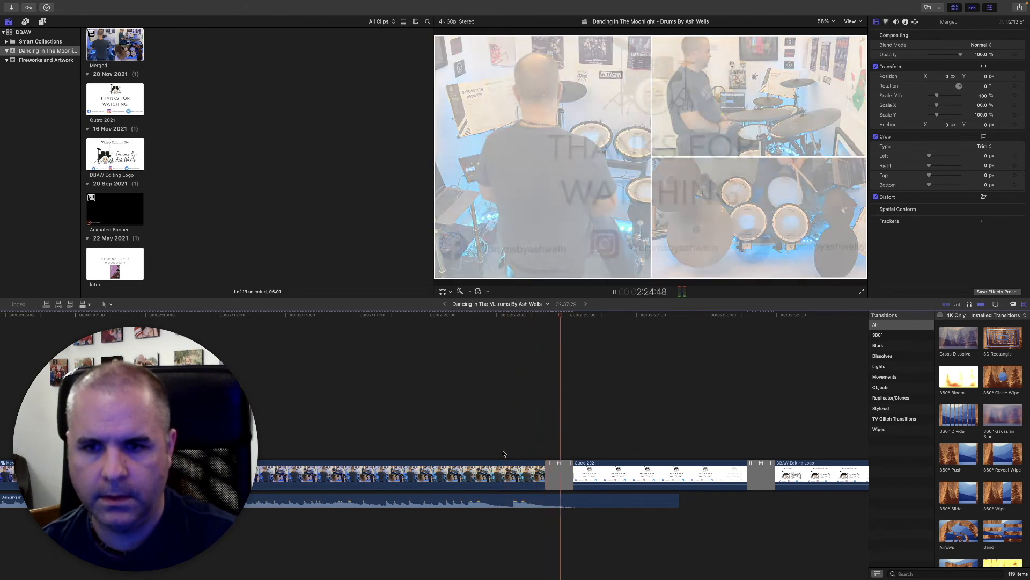
{"action": "left_click", "coordinate": [731, 445]}
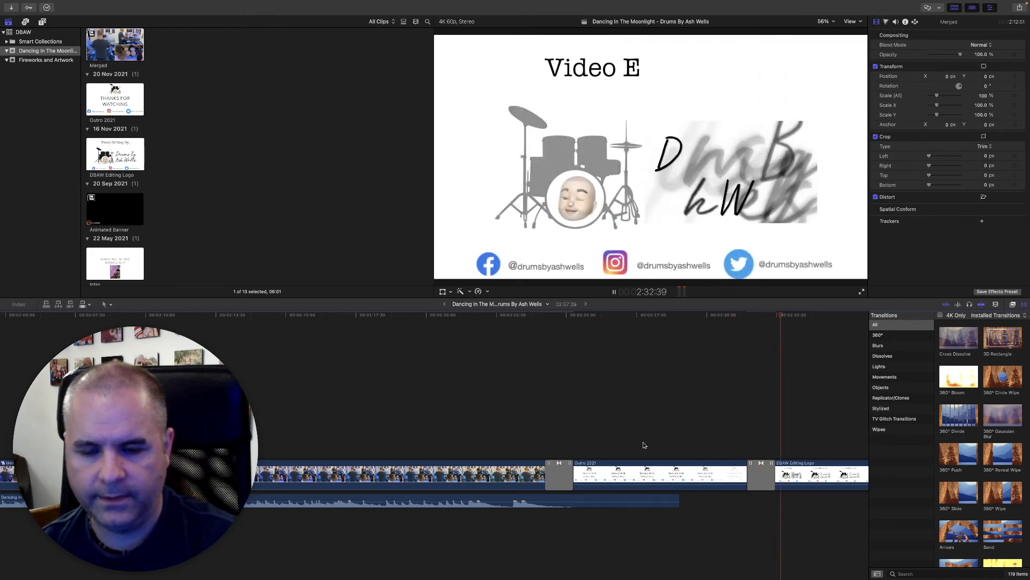
{"action": "key", "text": "space"}
- Copy the Animated Banner clip that sits above the early part of the drum footage
{"action": "scroll", "coordinate": [654, 470], "scroll_direction": "left", "scroll_amount": 5}
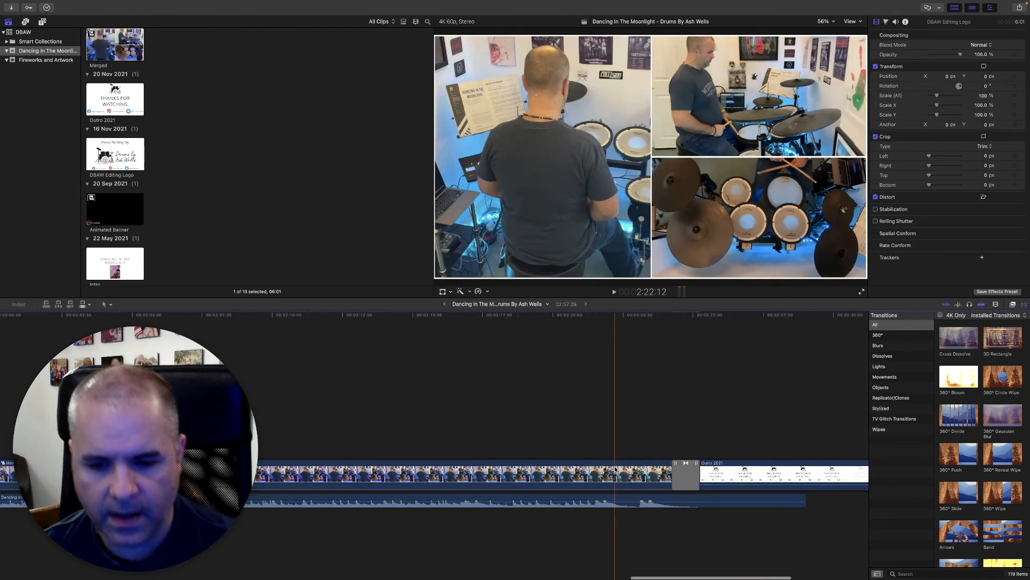
{"action": "scroll", "coordinate": [275, 449], "scroll_direction": "left", "scroll_amount": 5}
{"action": "key", "text": "super+minus"}
{"action": "key", "text": "super+minus"}
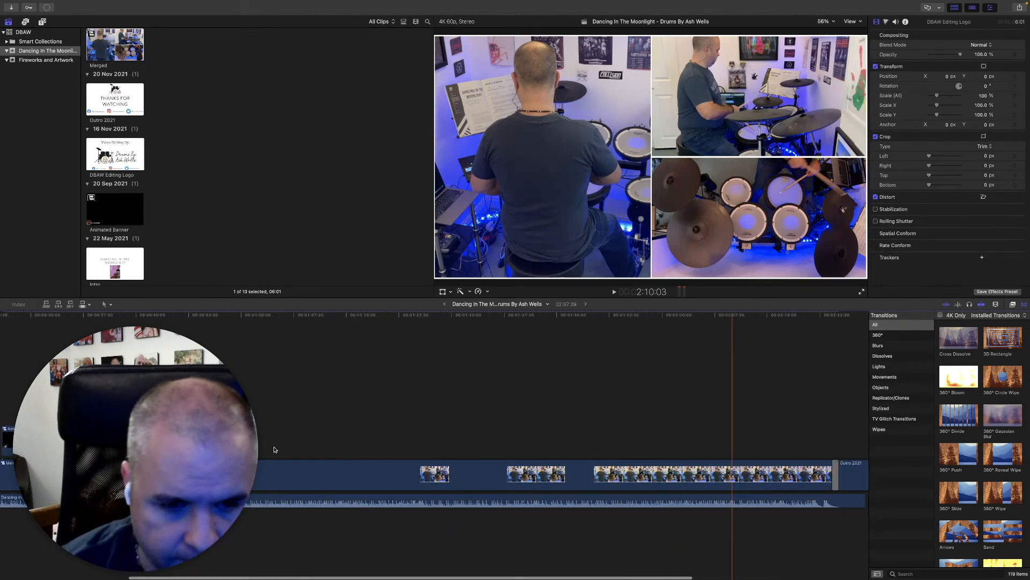
{"action": "scroll", "coordinate": [274, 449], "scroll_direction": "left", "scroll_amount": 5}
{"action": "left_click", "coordinate": [285, 443]}
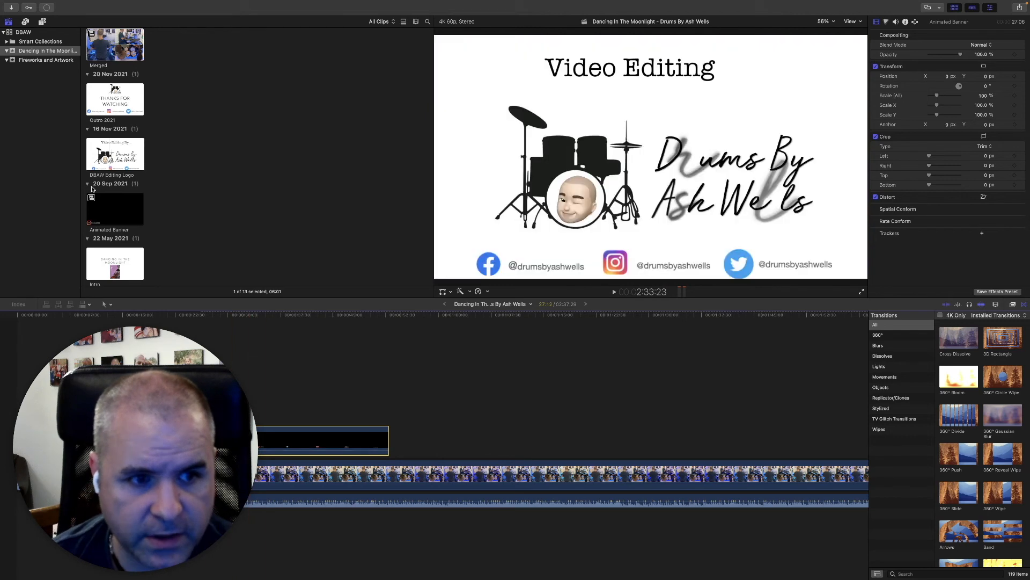
- Add a marker to the Merged clip at 2:19:21, about five seconds before the transition to Outro 2021
{"action": "scroll", "coordinate": [334, 391], "scroll_direction": "right", "scroll_amount": 10}
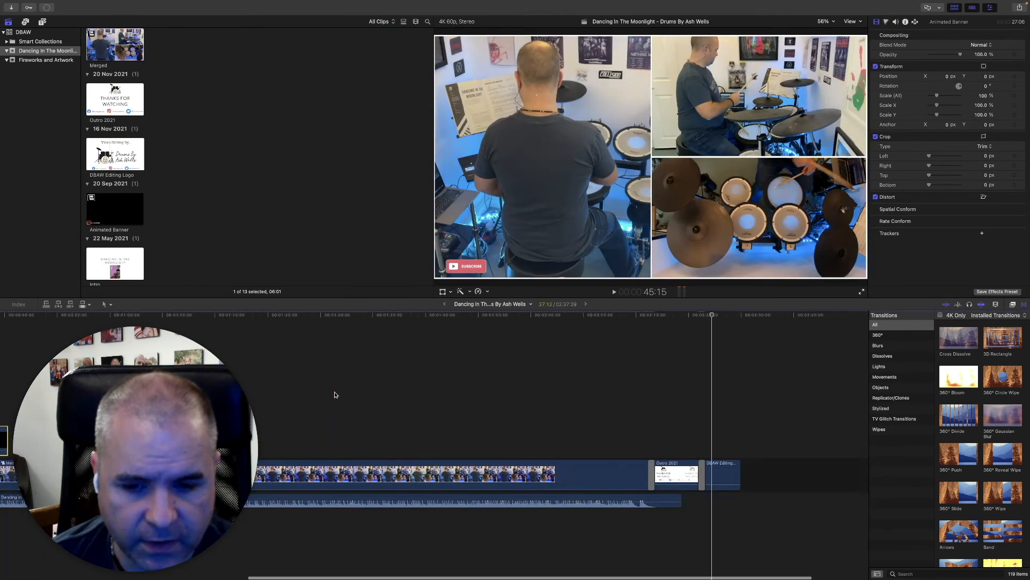
{"action": "left_click", "coordinate": [560, 413]}
{"action": "key", "text": "super+equal"}
{"action": "key", "text": "super+equal"}
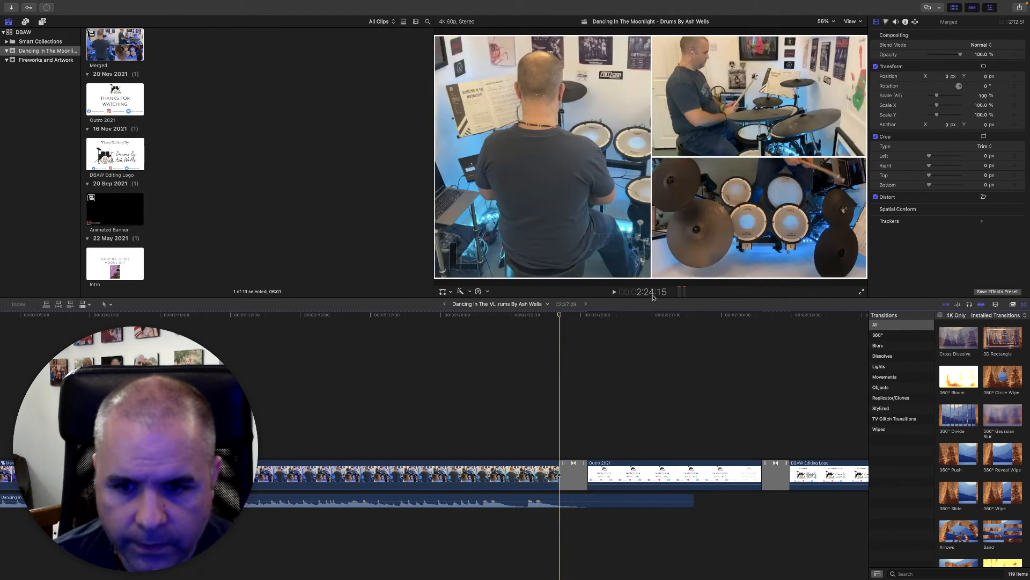
{"action": "left_click_drag", "start_coordinate": [561, 317], "coordinate": [422, 325]}
{"action": "left_click", "coordinate": [424, 465]}
{"action": "key", "text": "m"}
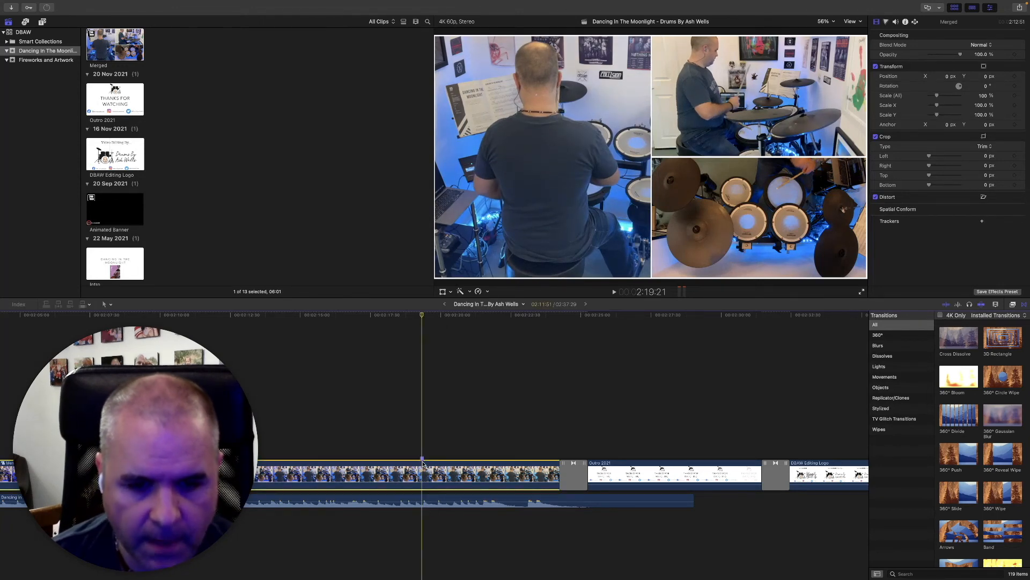
- Paste the copied Animated Banner above the later drum footage and move it so that it ends at the marker
{"action": "left_click", "coordinate": [134, 402]}
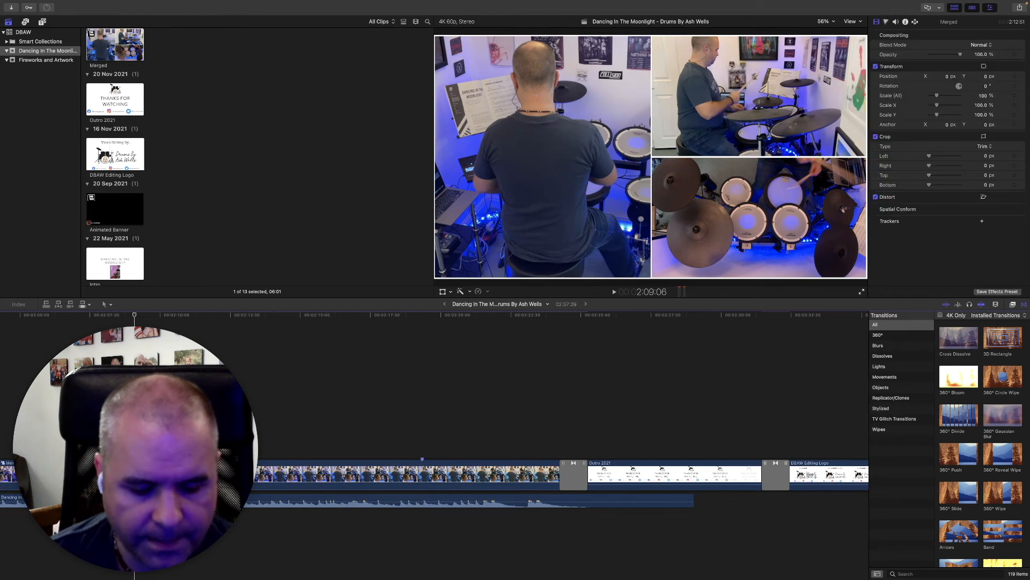
{"action": "key", "text": "super+v"}
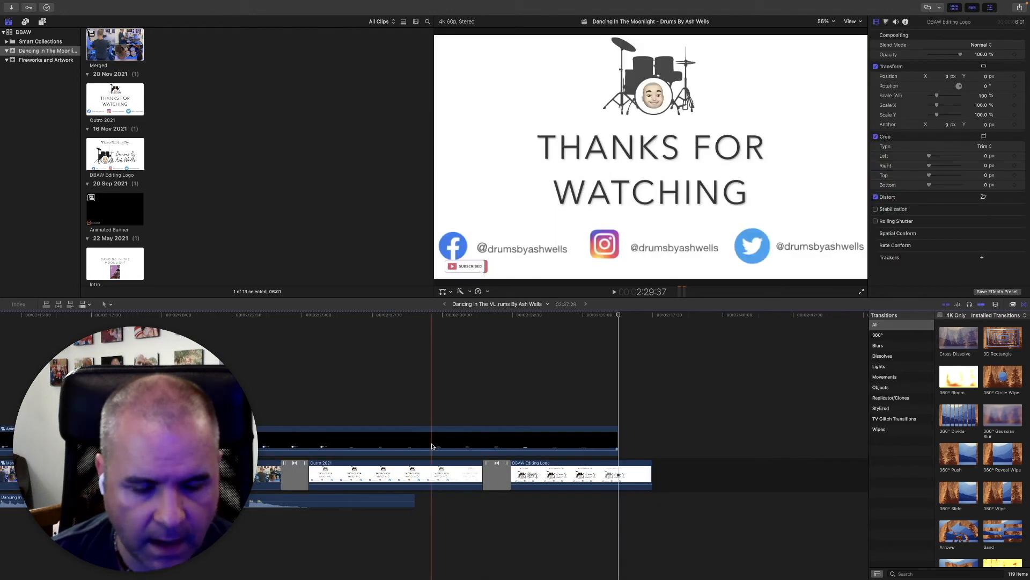
{"action": "scroll", "coordinate": [432, 445], "scroll_direction": "left", "scroll_amount": 5}
{"action": "left_click_drag", "start_coordinate": [740, 441], "coordinate": [306, 439]}
{"action": "left_click_drag", "start_coordinate": [383, 441], "coordinate": [347, 440]}
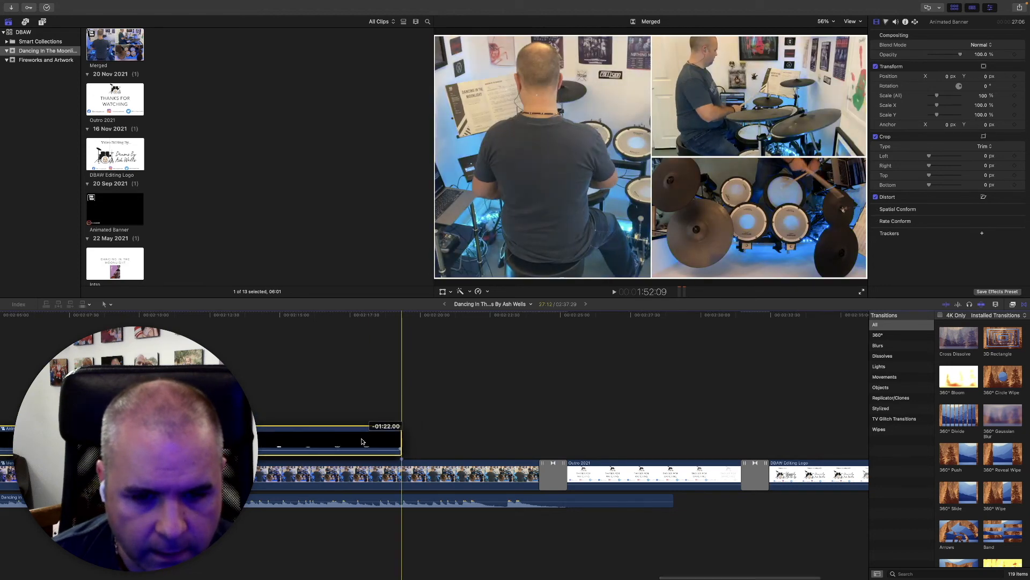
- Play past the end of the second Animated Banner and look back over the timeline towards the intro
{"action": "scroll", "coordinate": [362, 437], "scroll_direction": "left", "scroll_amount": 5}
{"action": "key", "text": "space"}
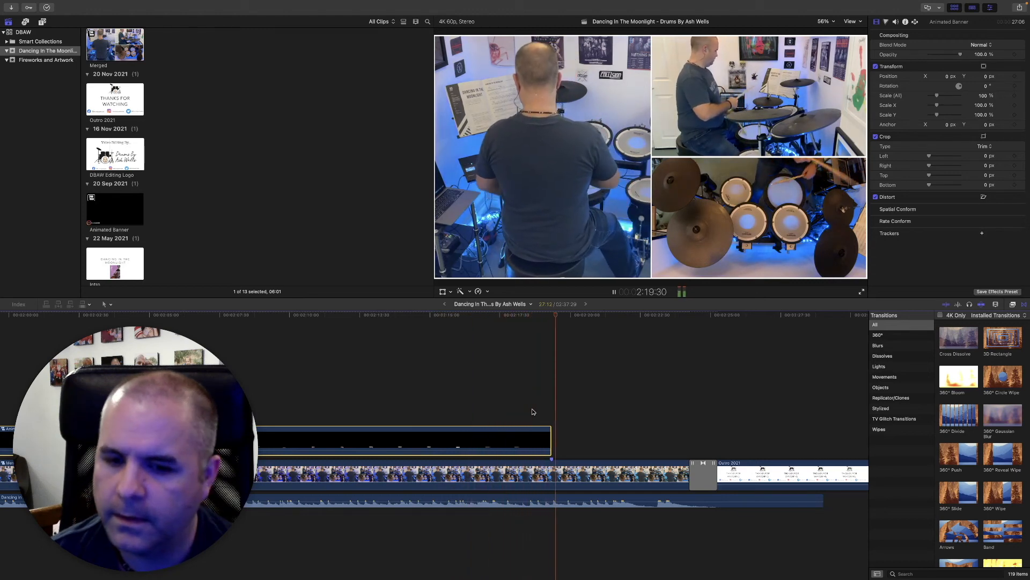
{"action": "key", "text": "space"}
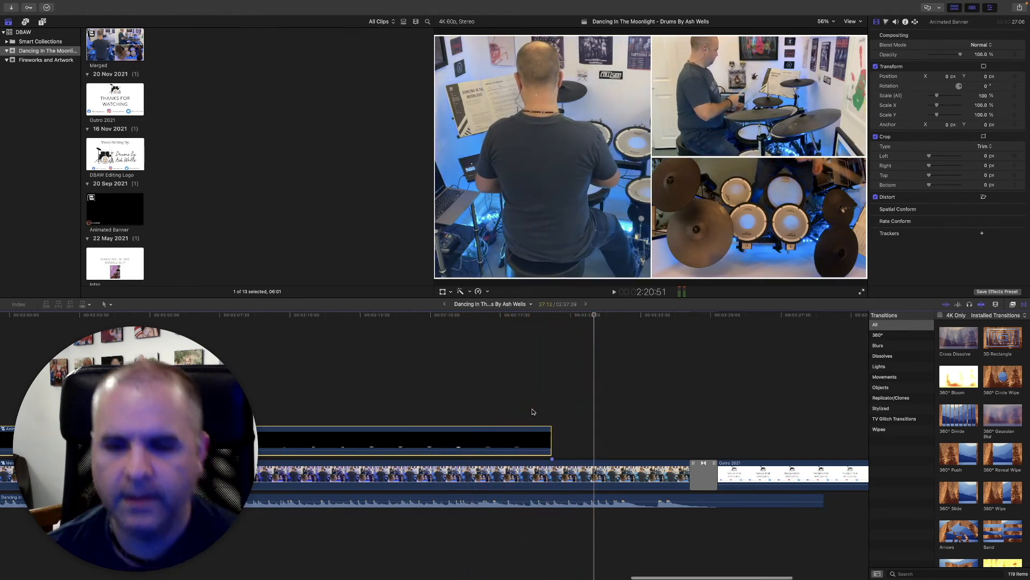
{"action": "scroll", "coordinate": [534, 412], "scroll_direction": "left", "scroll_amount": 20}
{"action": "scroll", "coordinate": [533, 411], "scroll_direction": "left", "scroll_amount": 20}
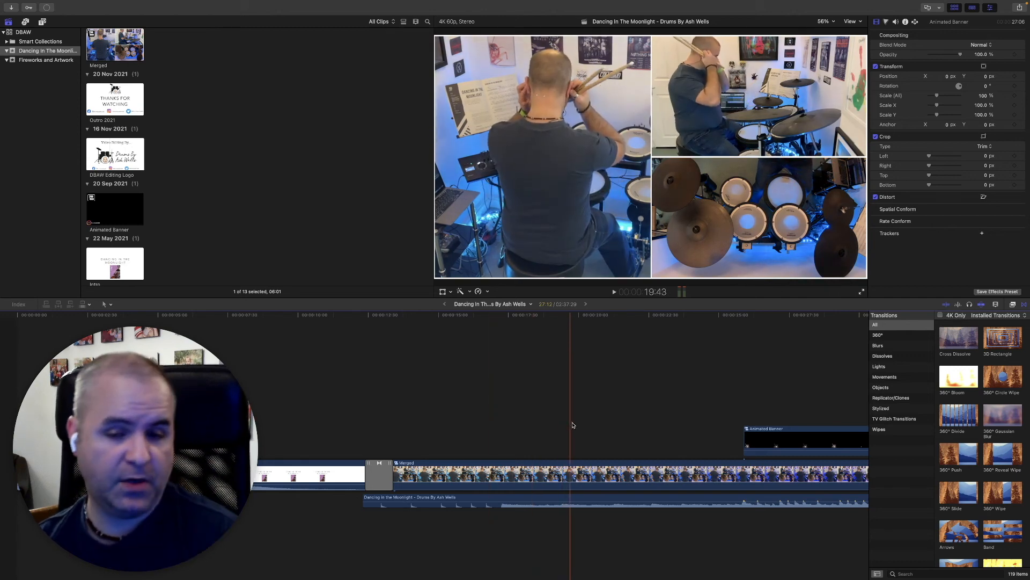
{"action": "scroll", "coordinate": [574, 423], "scroll_direction": "right", "scroll_amount": 5}
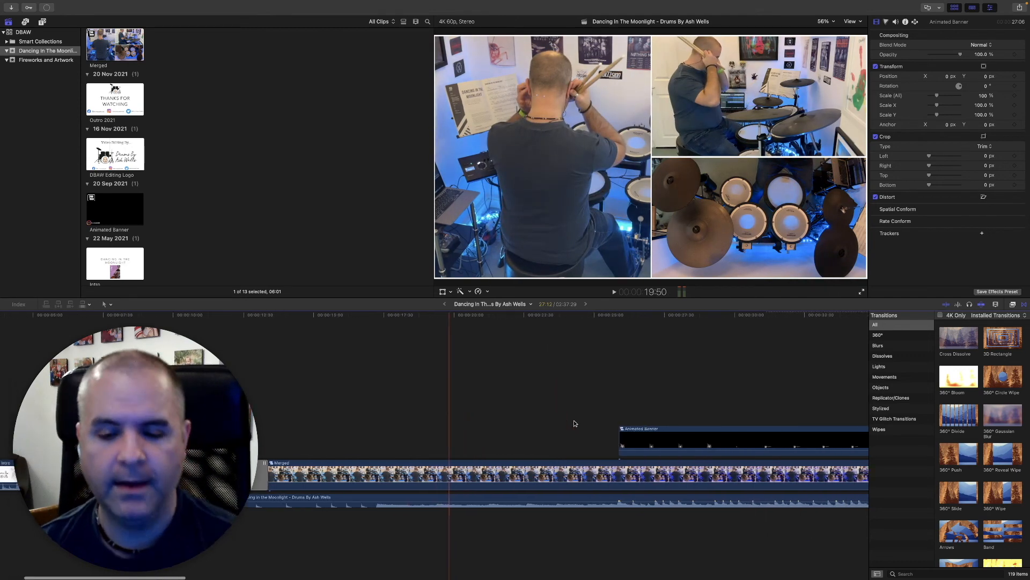
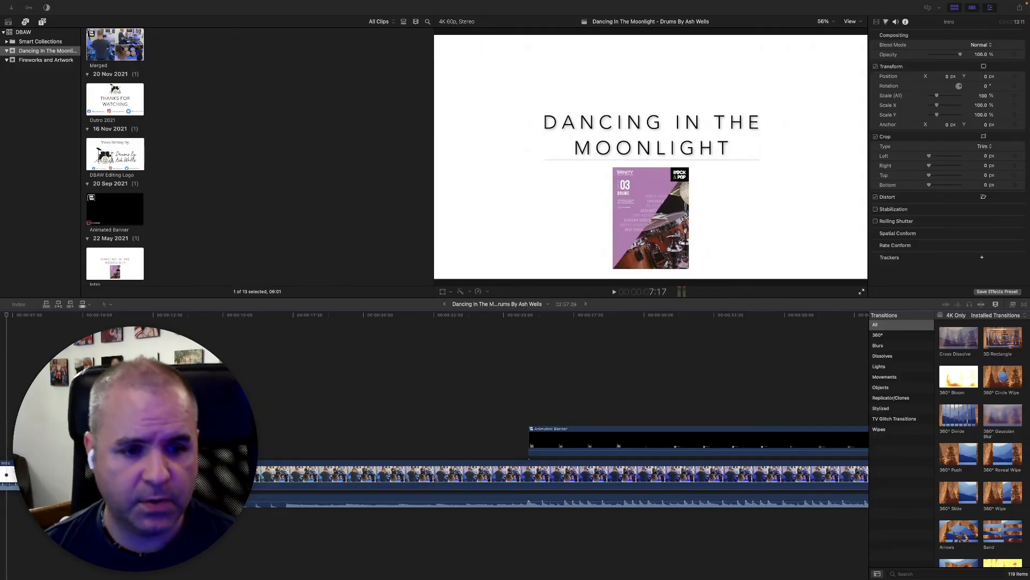
{"action": "left_click", "coordinate": [8, 319]}
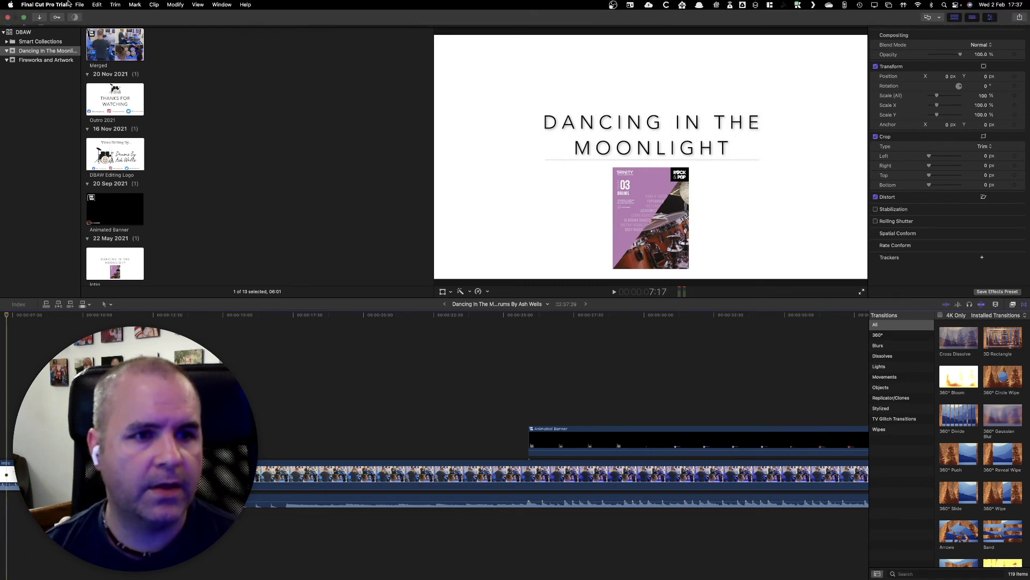
{"action": "left_click", "coordinate": [79, 5]}
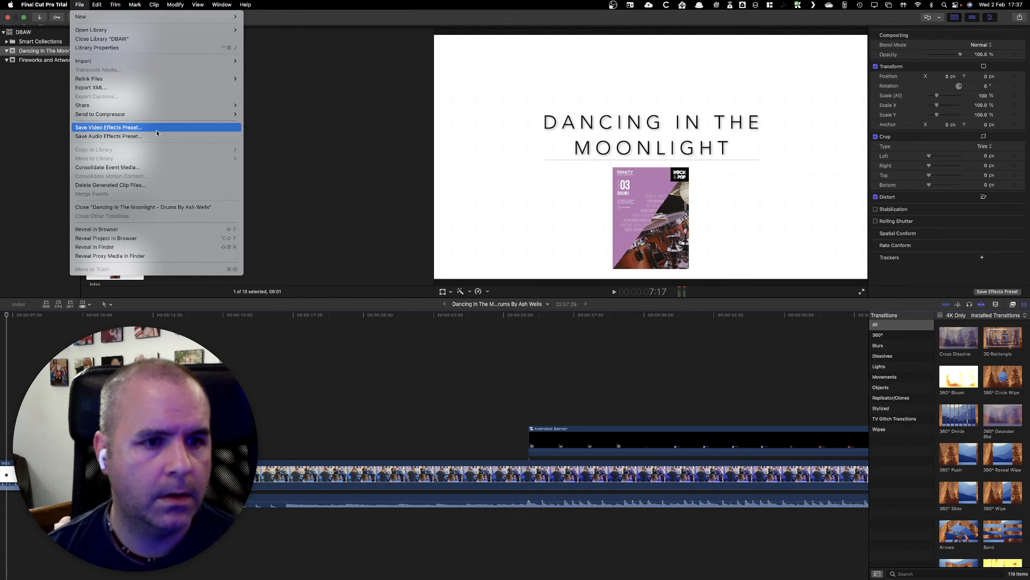
{"action": "mouse_move", "coordinate": [159, 105]}
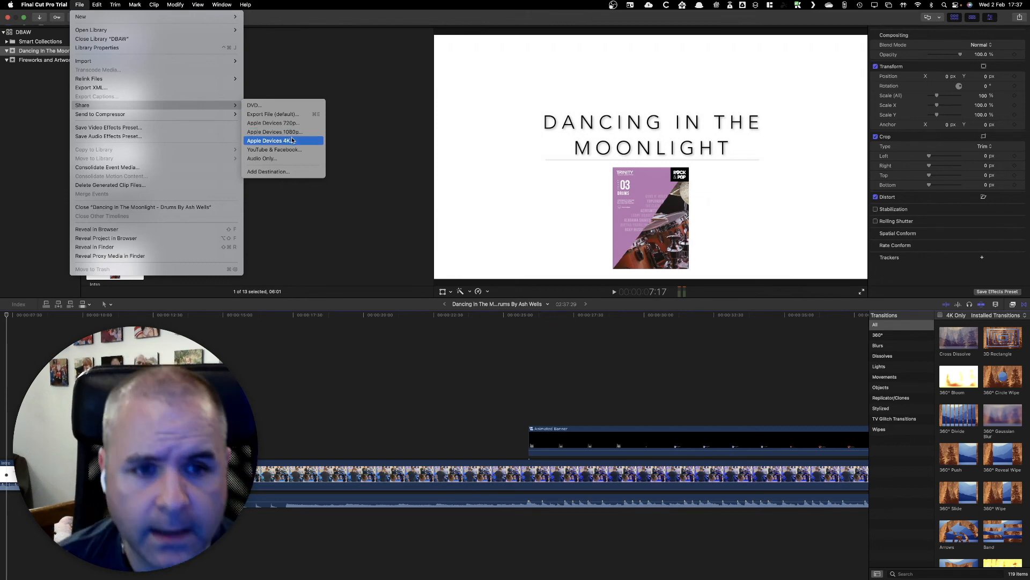
{"action": "left_click", "coordinate": [278, 142]}
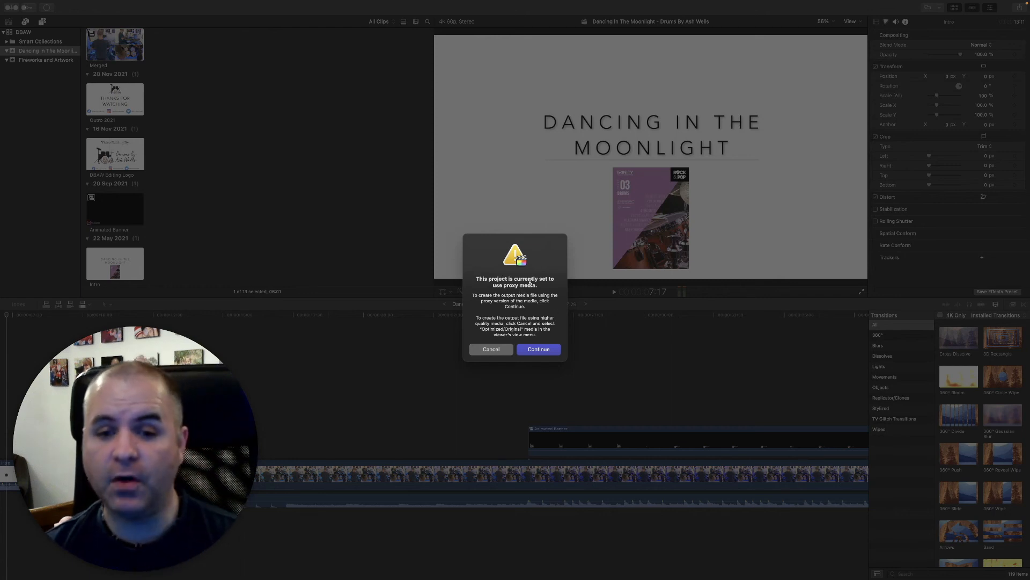
{"action": "left_click", "coordinate": [499, 349]}
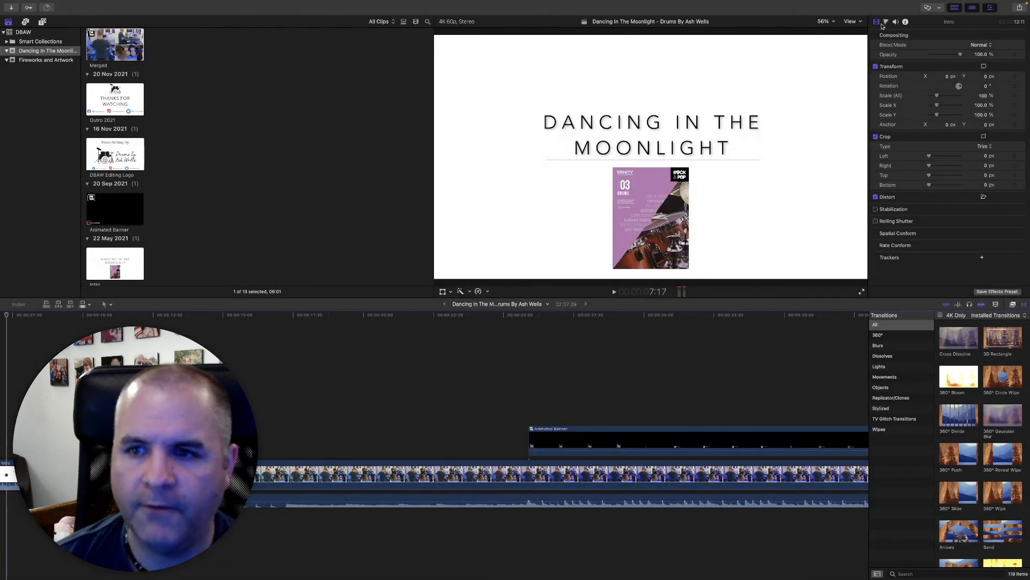
- Set the viewer's media playback to Optimized/Original and return the playhead to the start of the project
{"action": "left_click", "coordinate": [859, 22]}
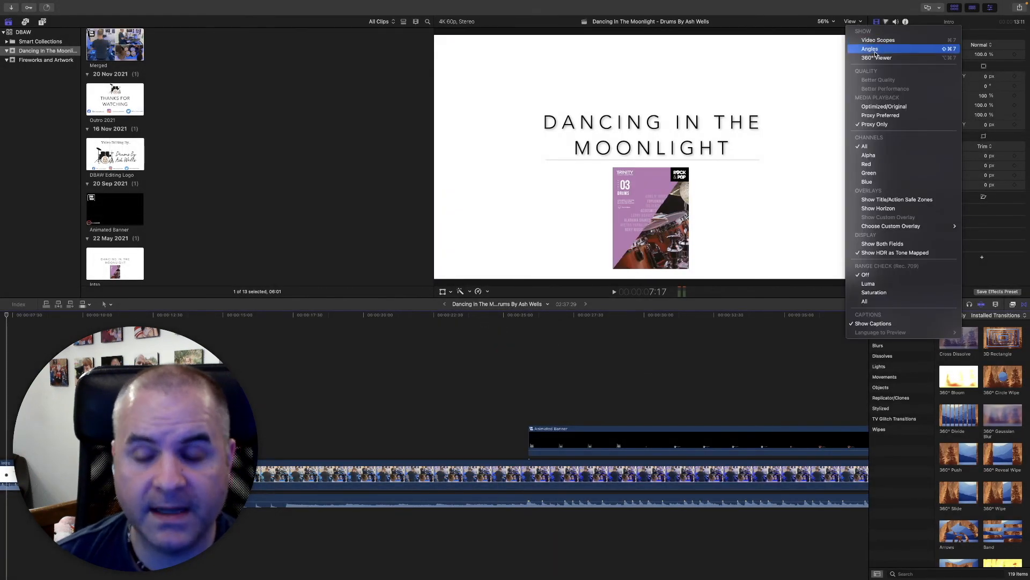
{"action": "left_click", "coordinate": [884, 107]}
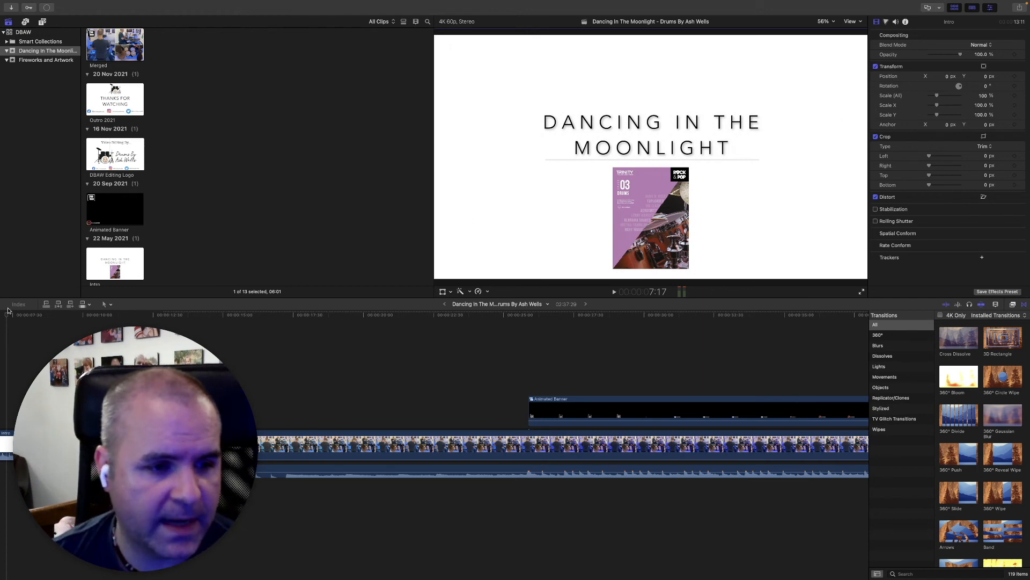
{"action": "key", "text": "Home"}
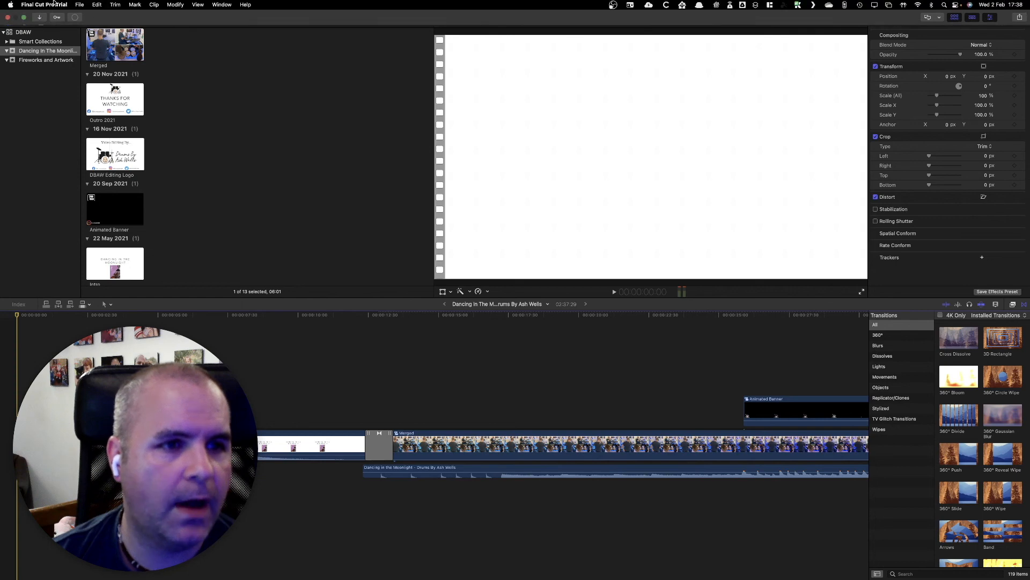
- Share the project with the Apple Devices 4K preset, saving the file under its default name in Downloads
{"action": "left_click", "coordinate": [79, 5]}
{"action": "mouse_move", "coordinate": [211, 106]}
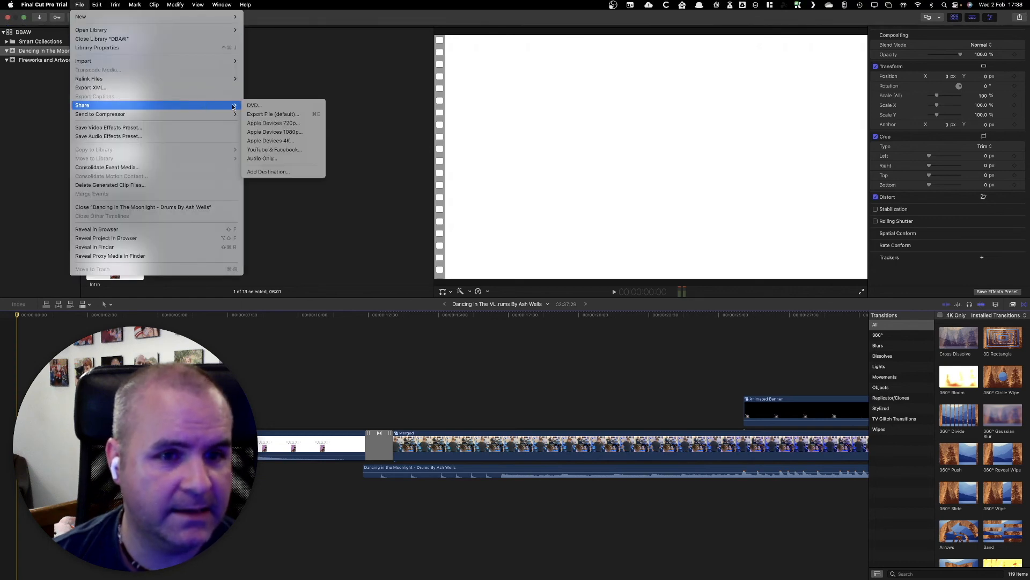
{"action": "left_click", "coordinate": [295, 140]}
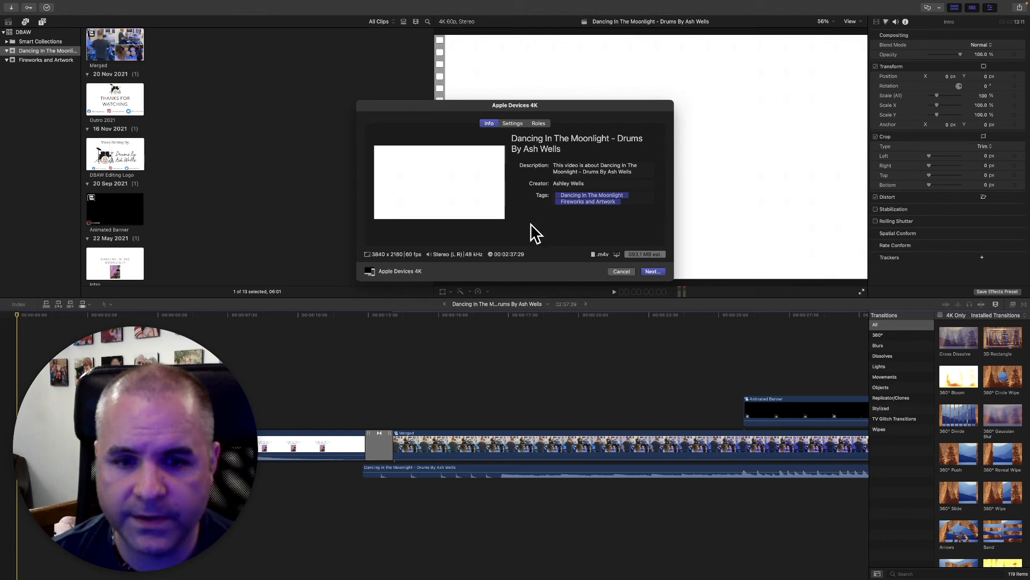
{"action": "left_click", "coordinate": [652, 272]}
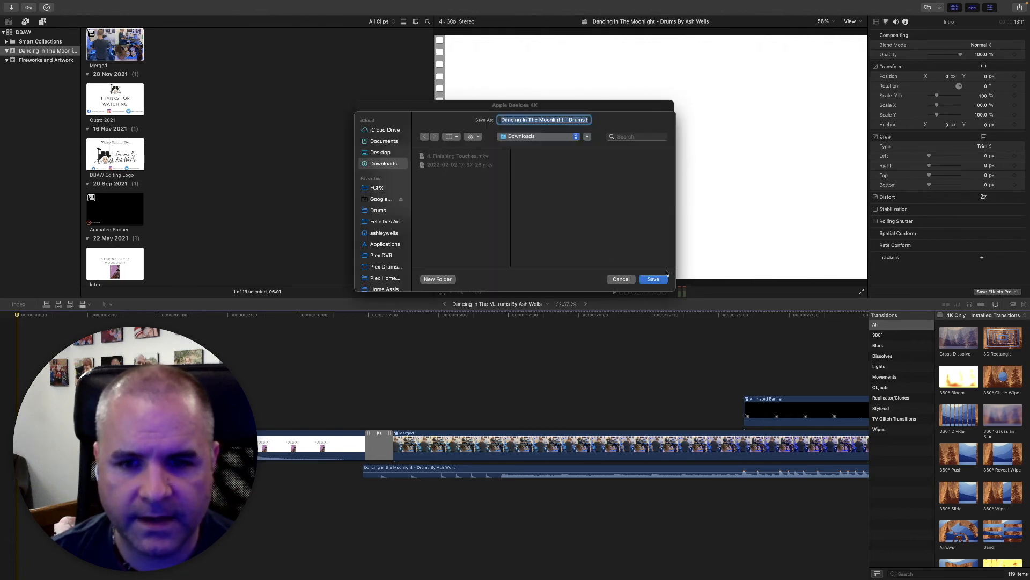
{"action": "left_click", "coordinate": [653, 279]}
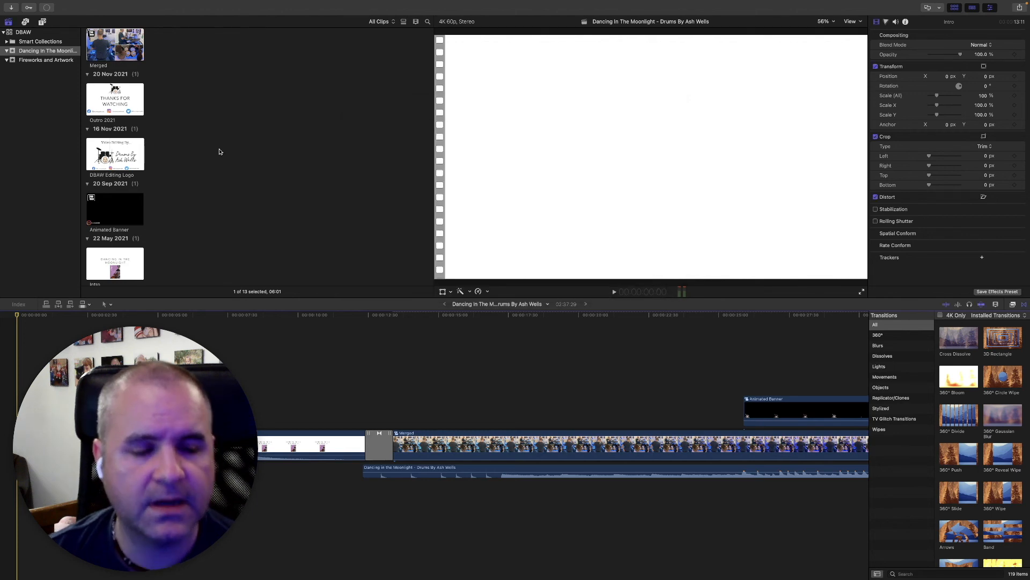
- Show the background tasks and expand Sharing to examine the export's progress
{"action": "left_click", "coordinate": [47, 8]}
{"action": "left_click_drag", "start_coordinate": [295, 162], "coordinate": [283, 131]}
{"action": "left_click", "coordinate": [235, 197]}
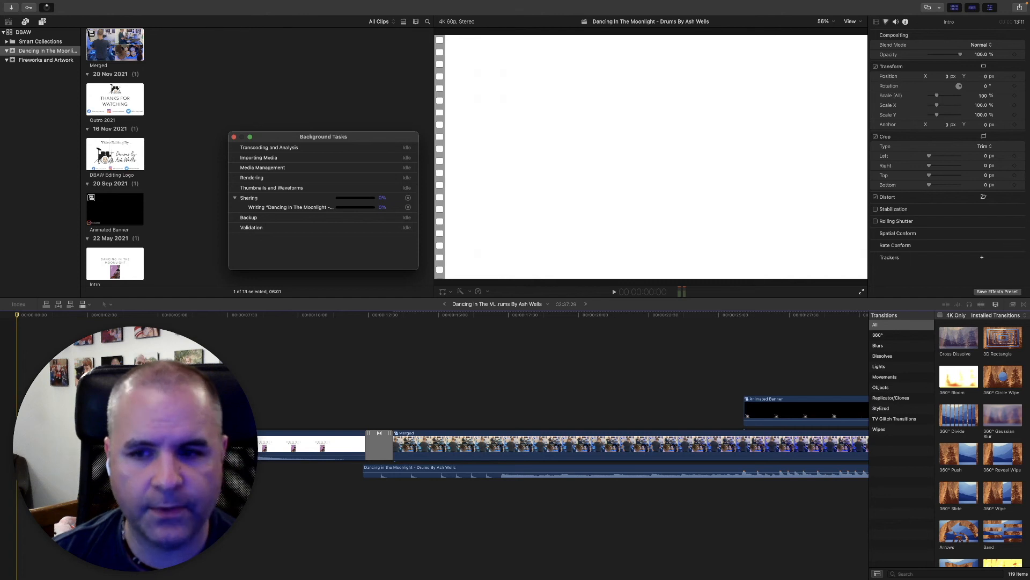